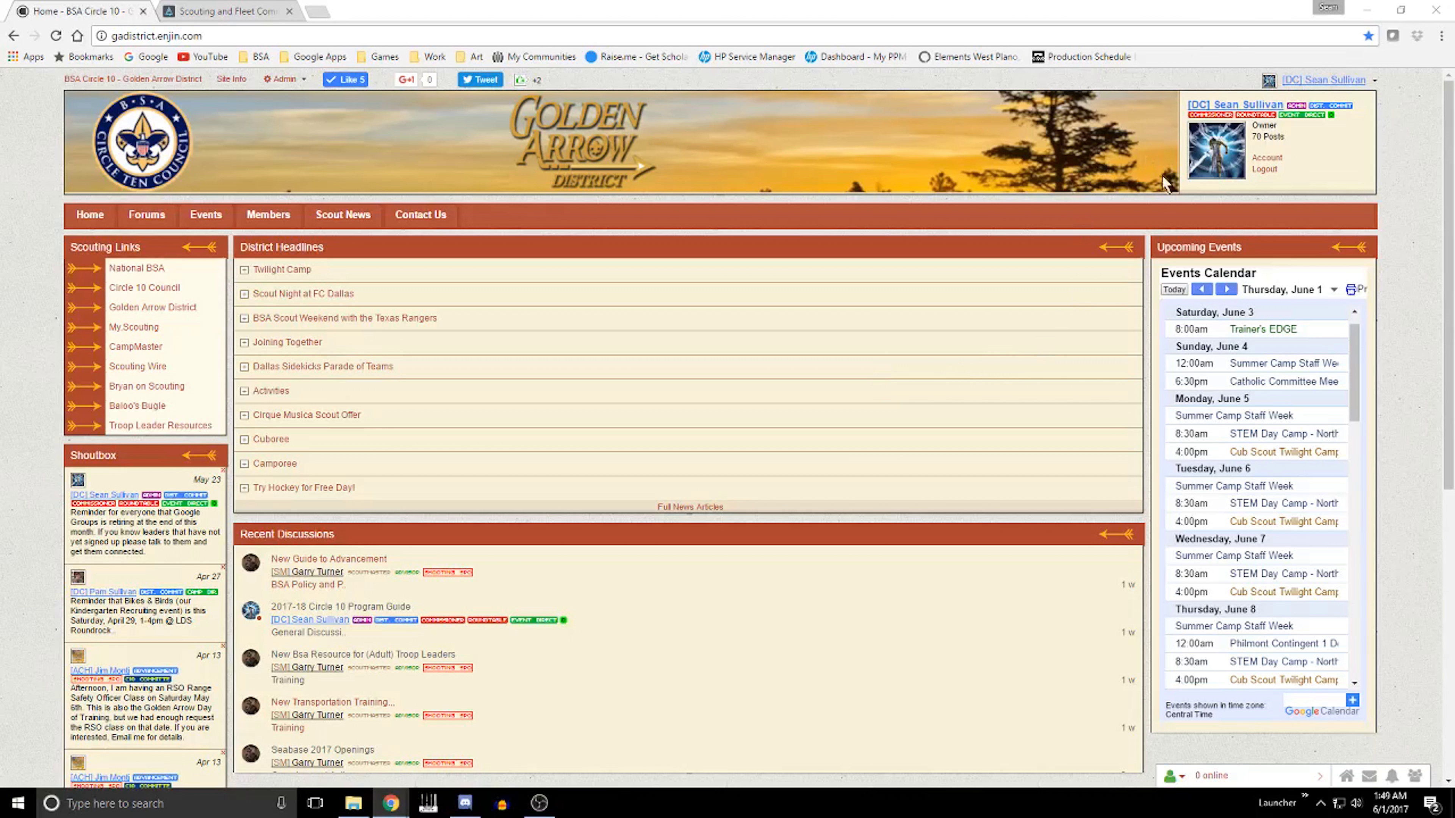
Step: Open the Account settings dashboard from the profile box
{"action": "left_click", "coordinate": [1346, 79]}
{"action": "left_click", "coordinate": [1346, 80]}
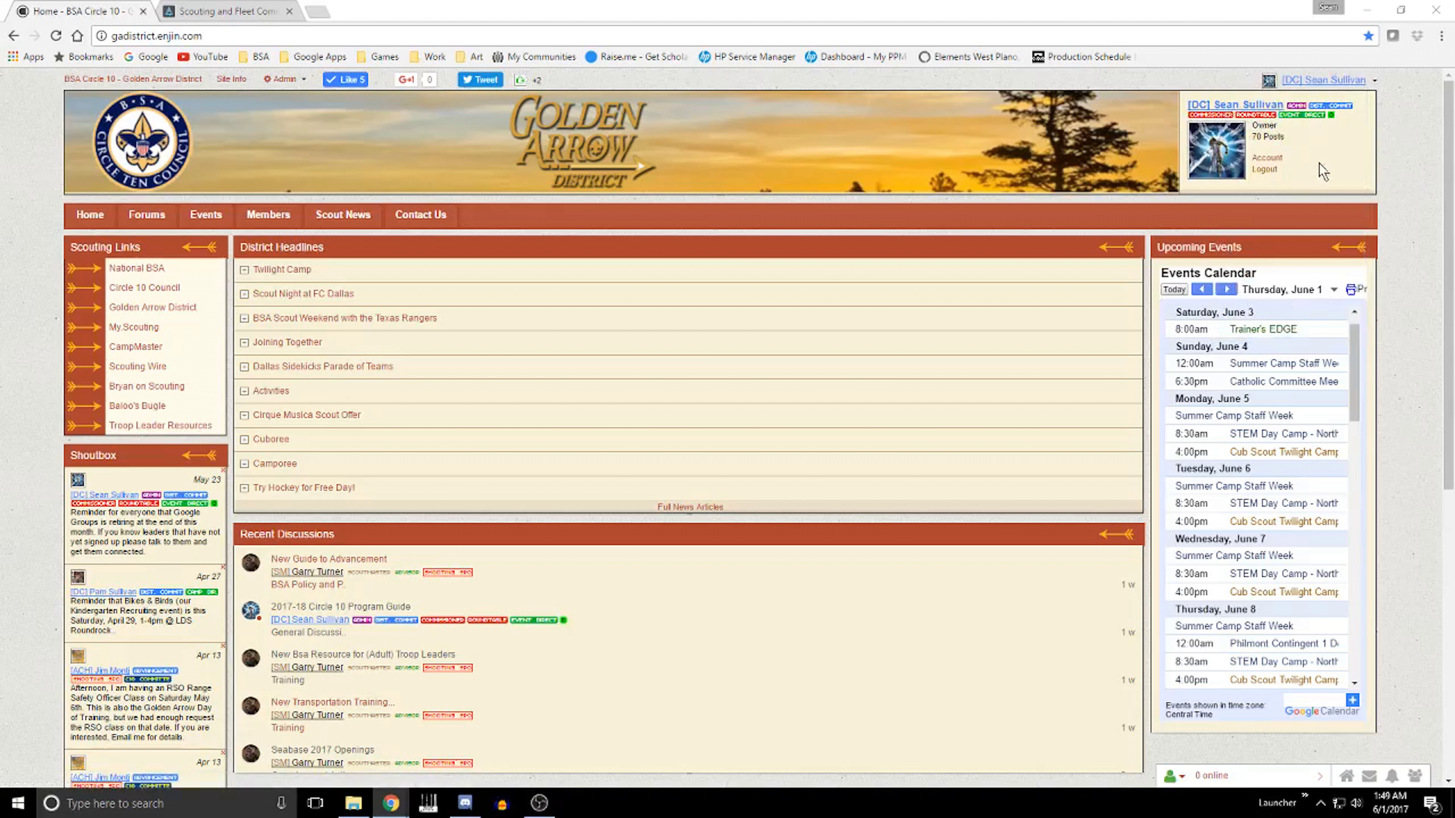
{"action": "left_click", "coordinate": [1277, 160]}
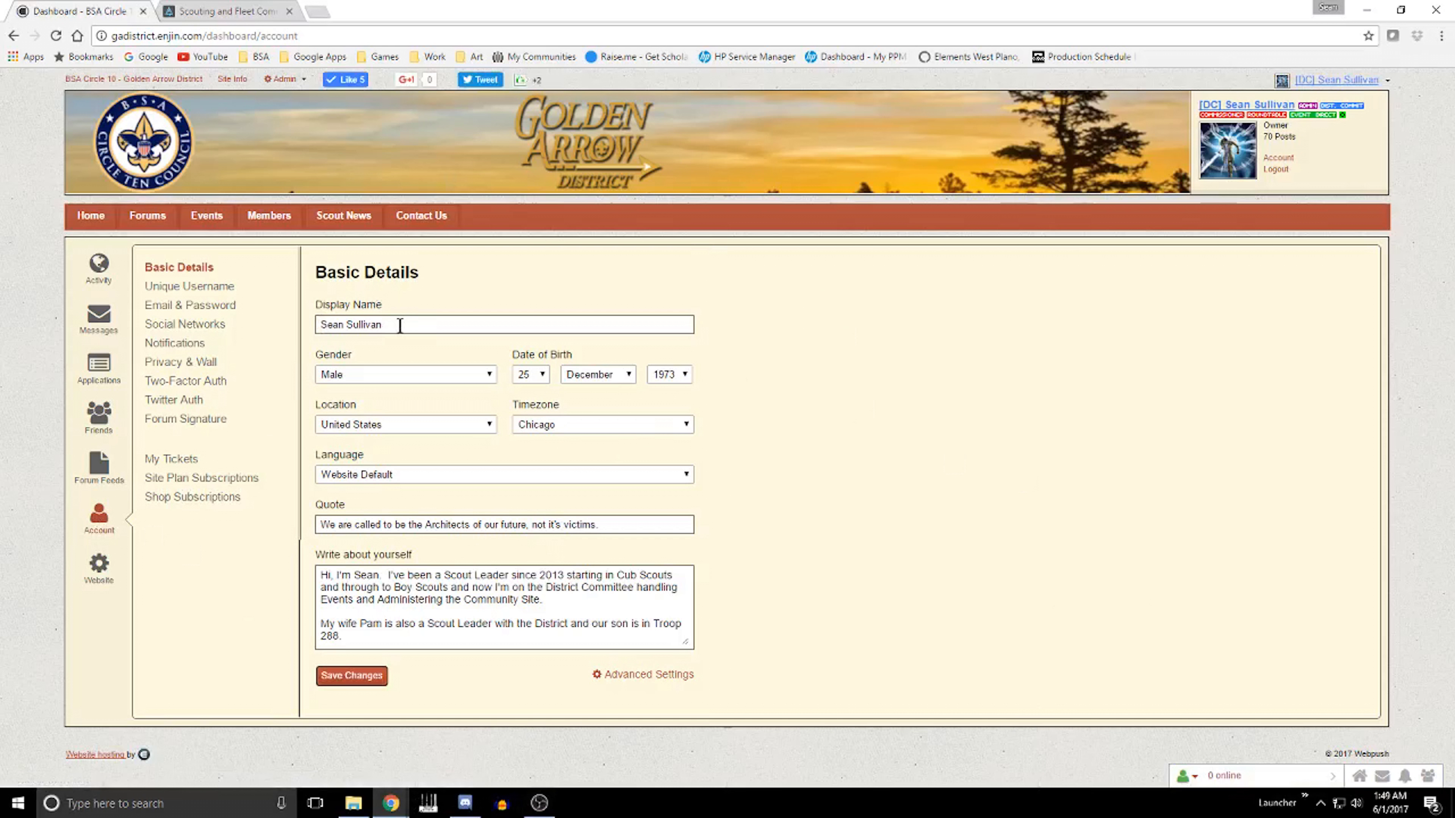
Step: Select the Display Name field's text, leaving the name unchanged
{"action": "left_click_drag", "start_coordinate": [399, 325], "coordinate": [291, 330]}
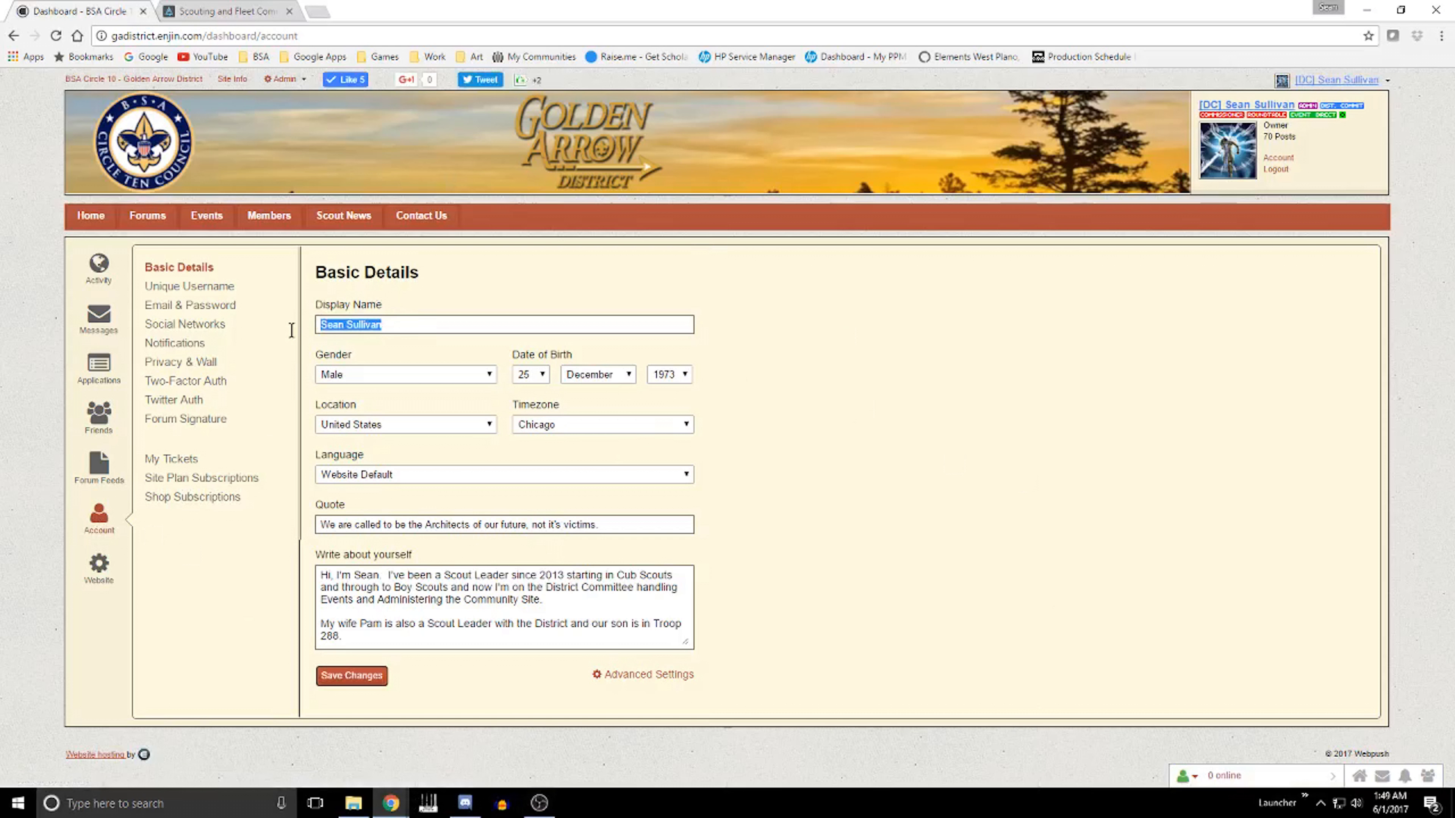
{"action": "left_click", "coordinate": [377, 325]}
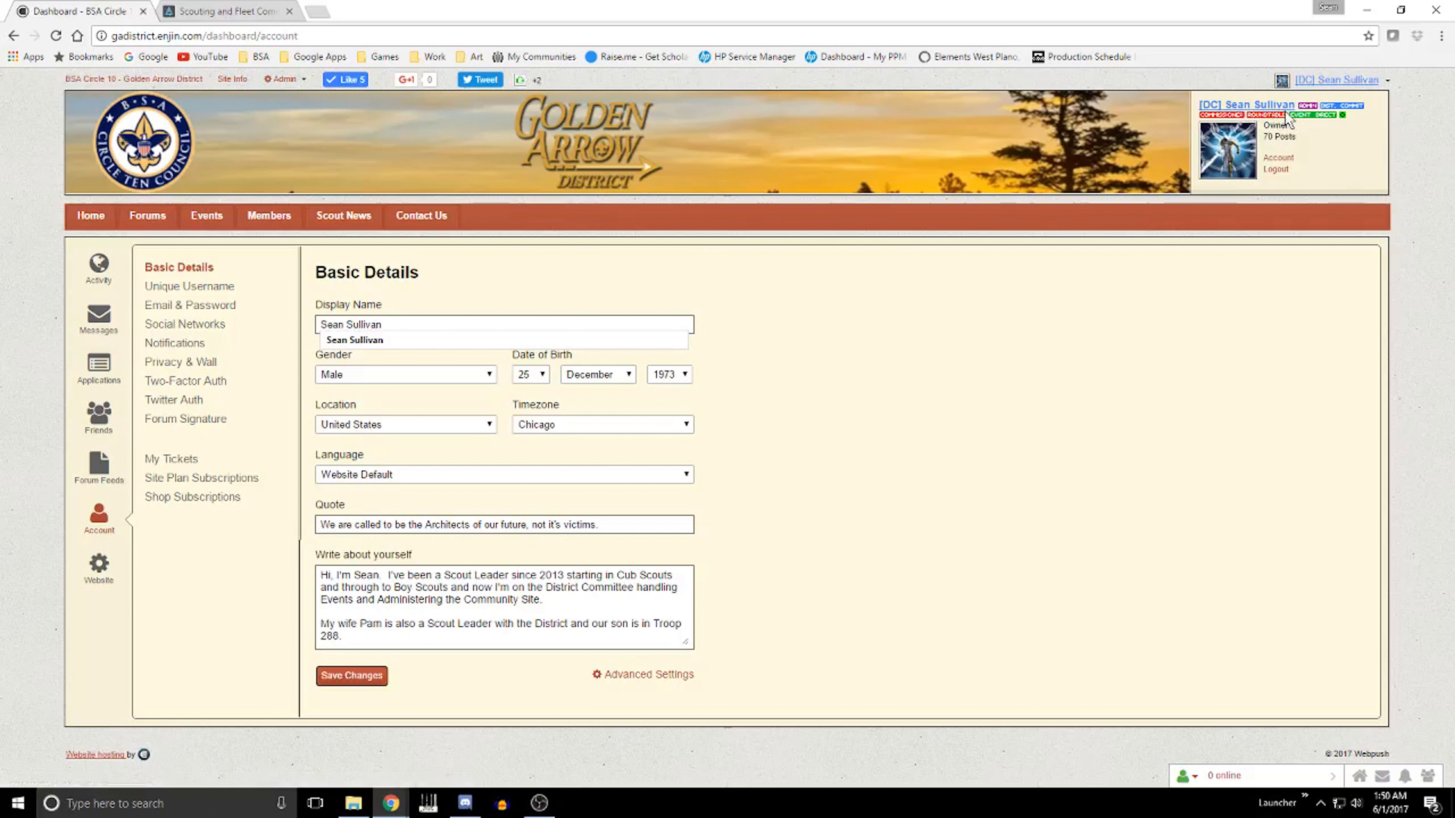
{"action": "left_click", "coordinate": [799, 361]}
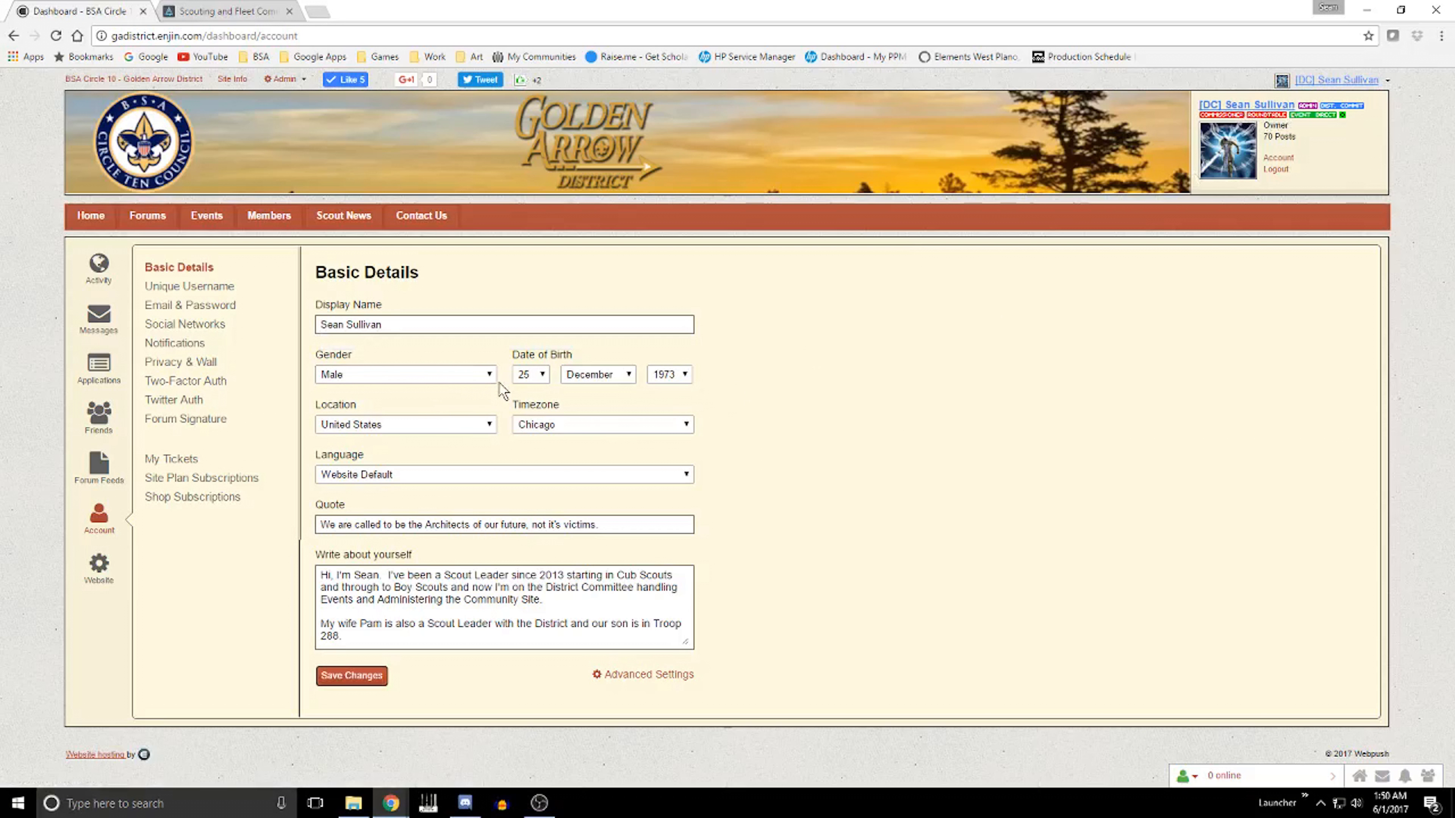
{"action": "left_click", "coordinate": [395, 324]}
Step: Review the Language choices, keeping Website Default, and select the Quote text without editing it
{"action": "left_click", "coordinate": [396, 473]}
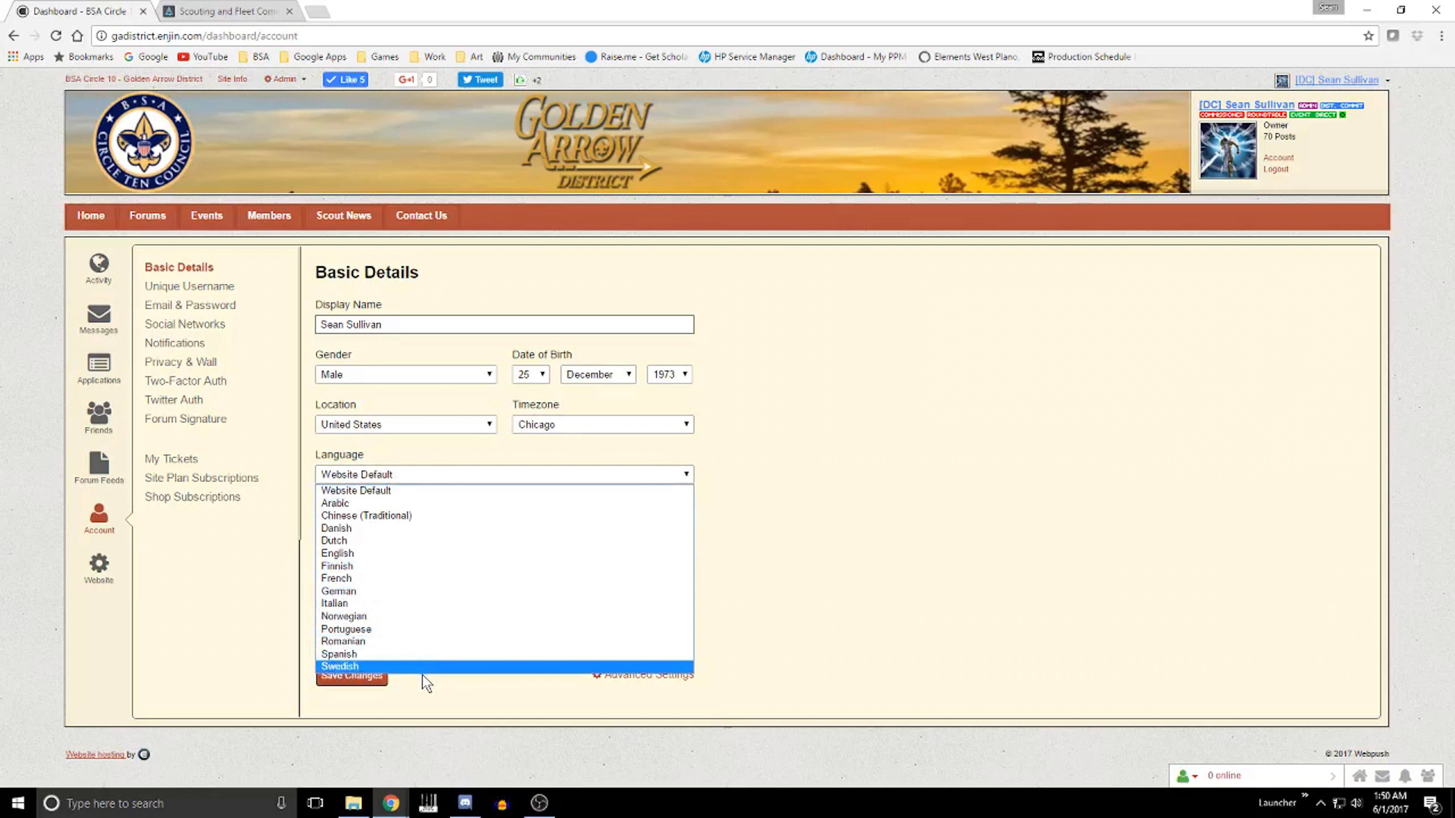
{"action": "left_click", "coordinate": [958, 465]}
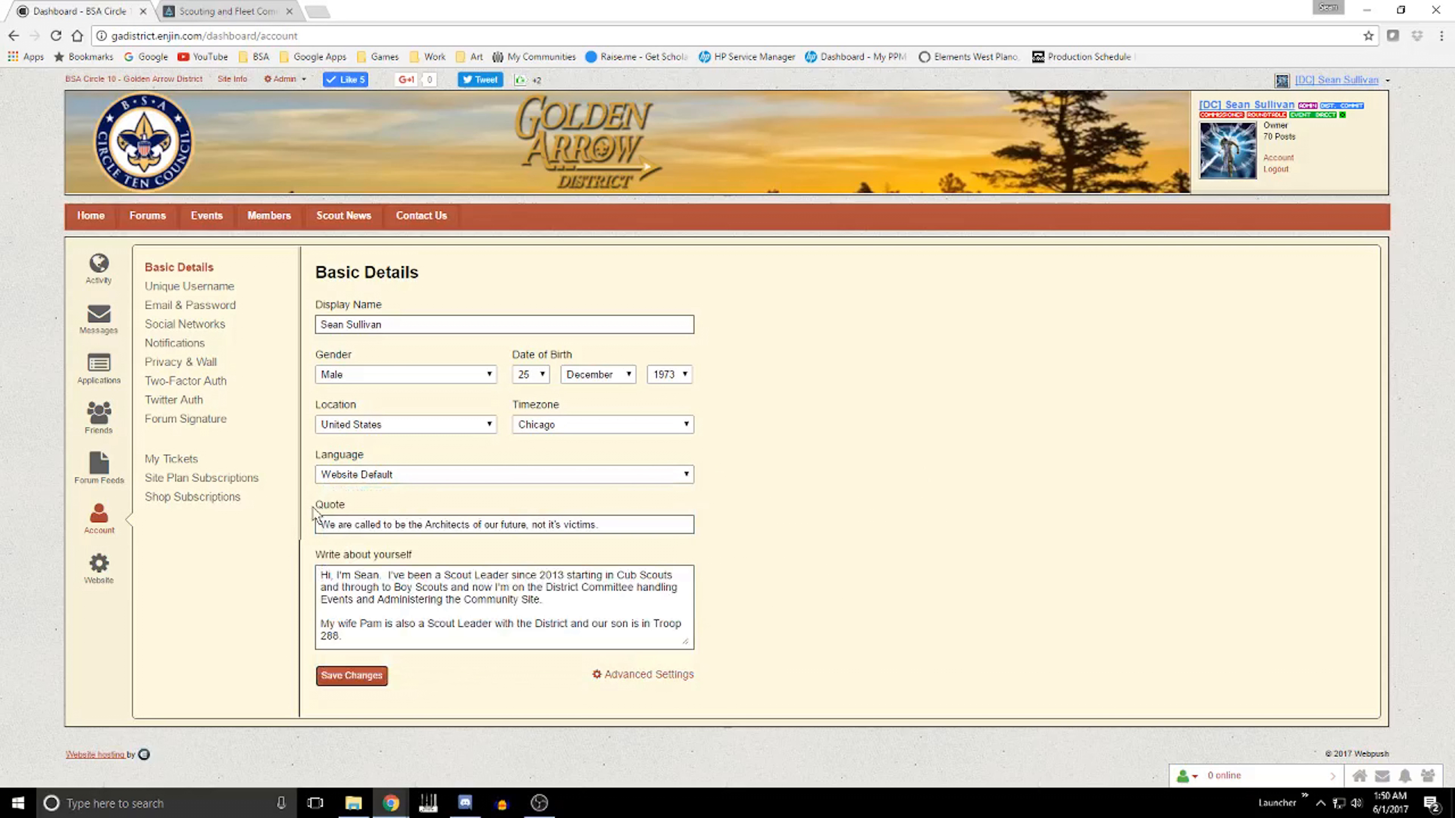
{"action": "left_click_drag", "start_coordinate": [322, 525], "coordinate": [645, 527]}
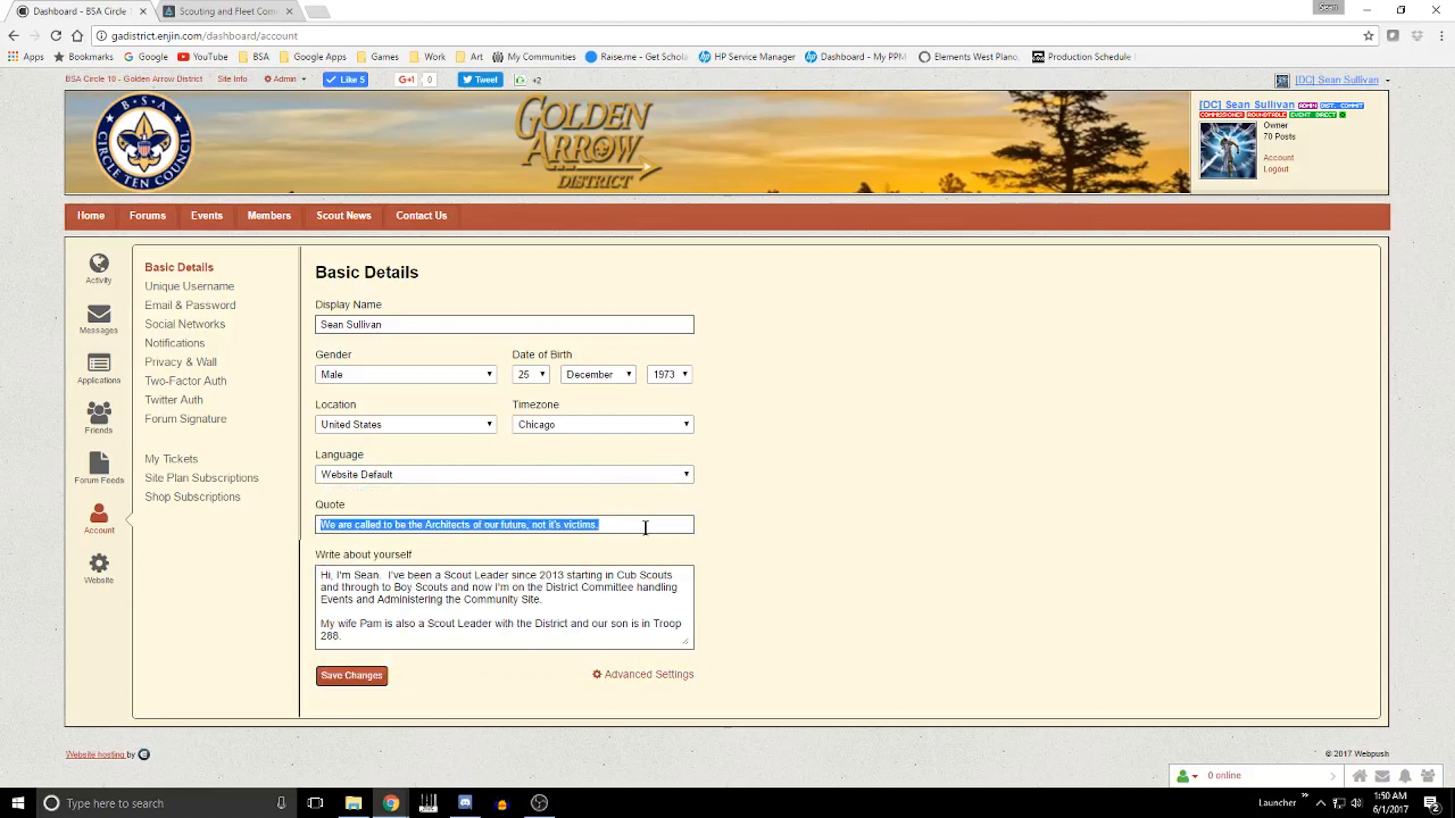
{"action": "left_click", "coordinate": [642, 526]}
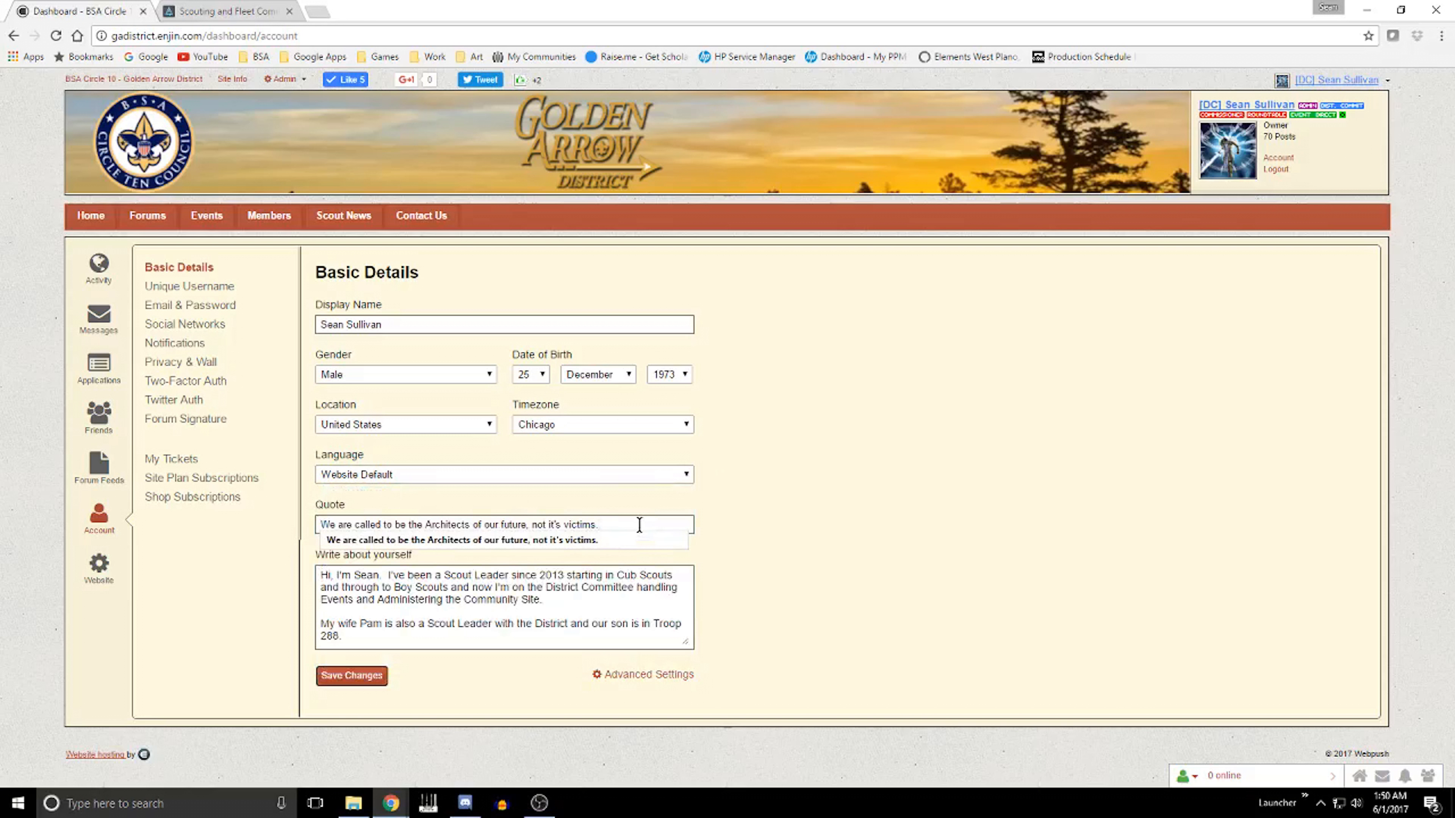
{"action": "left_click", "coordinate": [788, 540]}
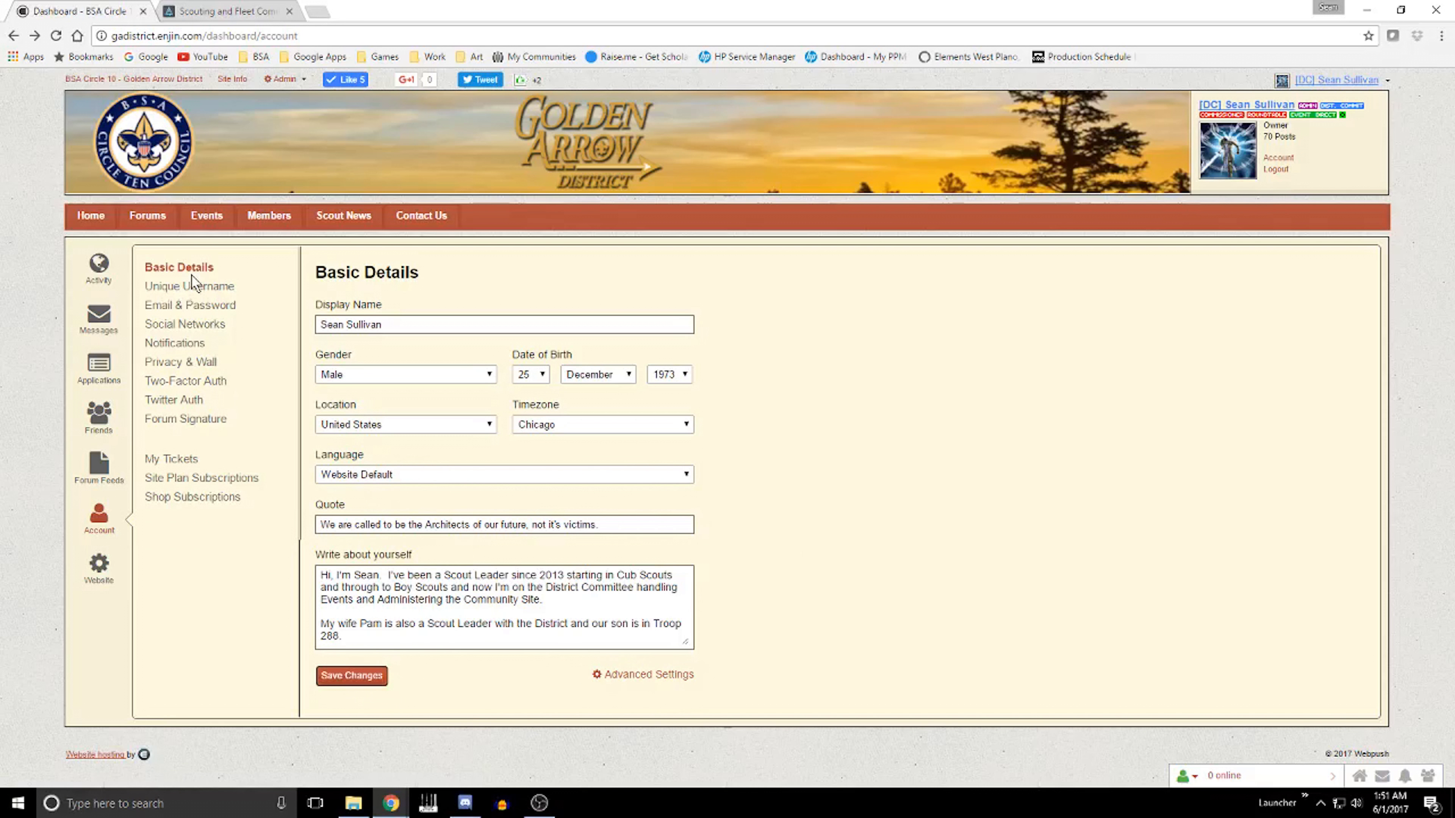
Step: Enter the Old Password field on Email & Password, dismissing the saved-password suggestion, then open Social Networks
{"action": "left_click", "coordinate": [200, 304]}
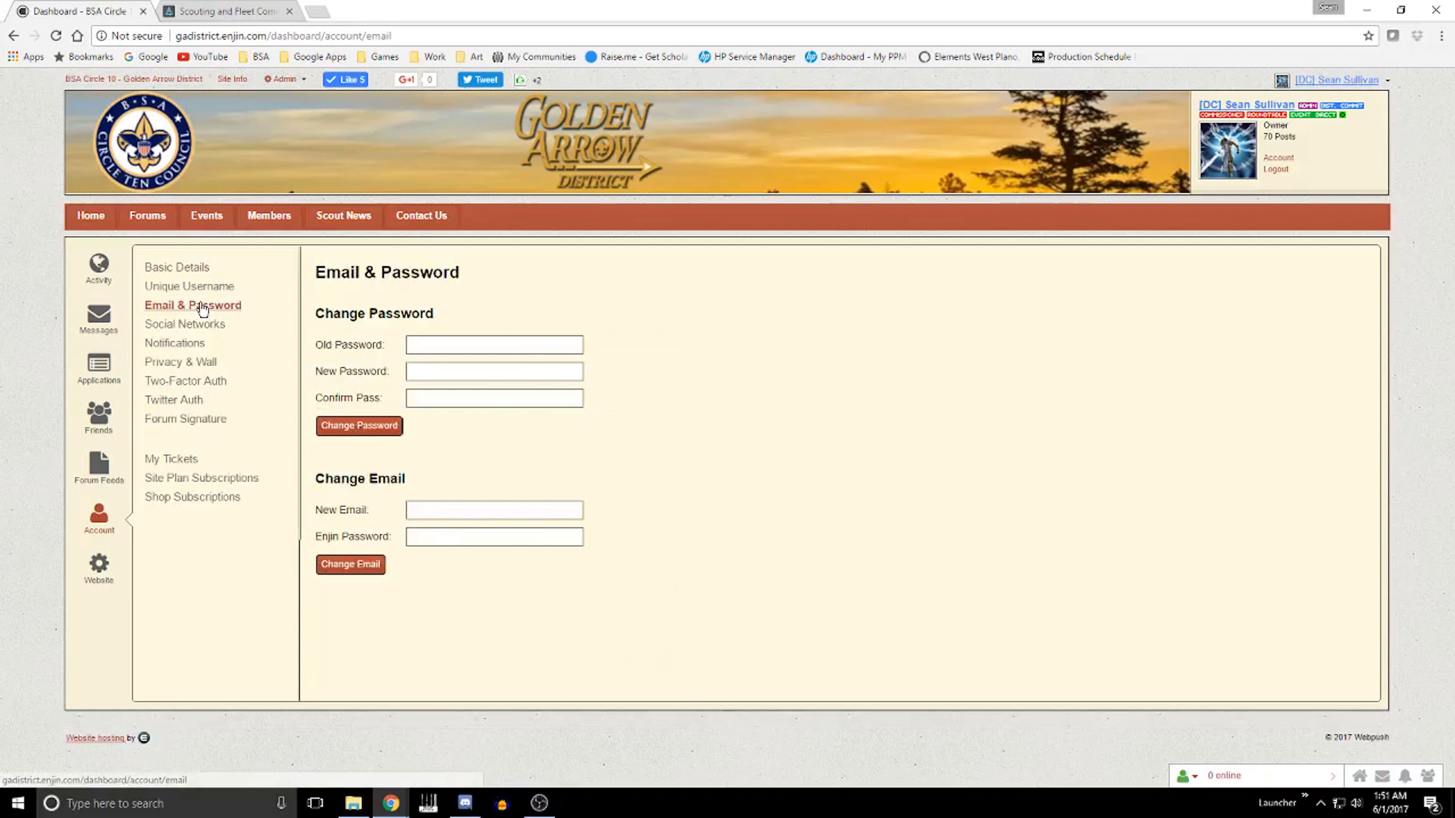
{"action": "left_click", "coordinate": [480, 347]}
{"action": "left_click", "coordinate": [775, 378]}
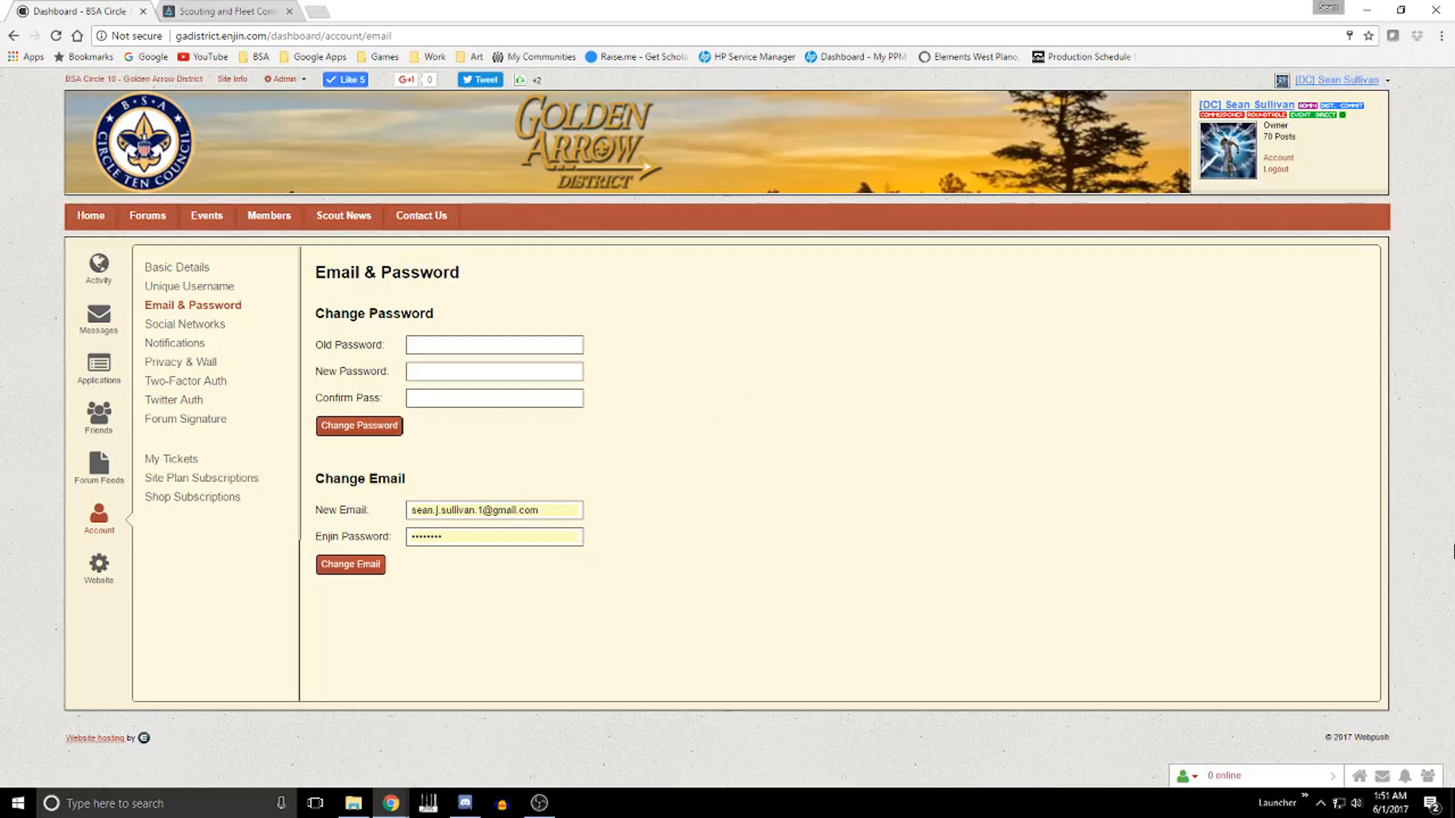
{"action": "left_click", "coordinate": [184, 324]}
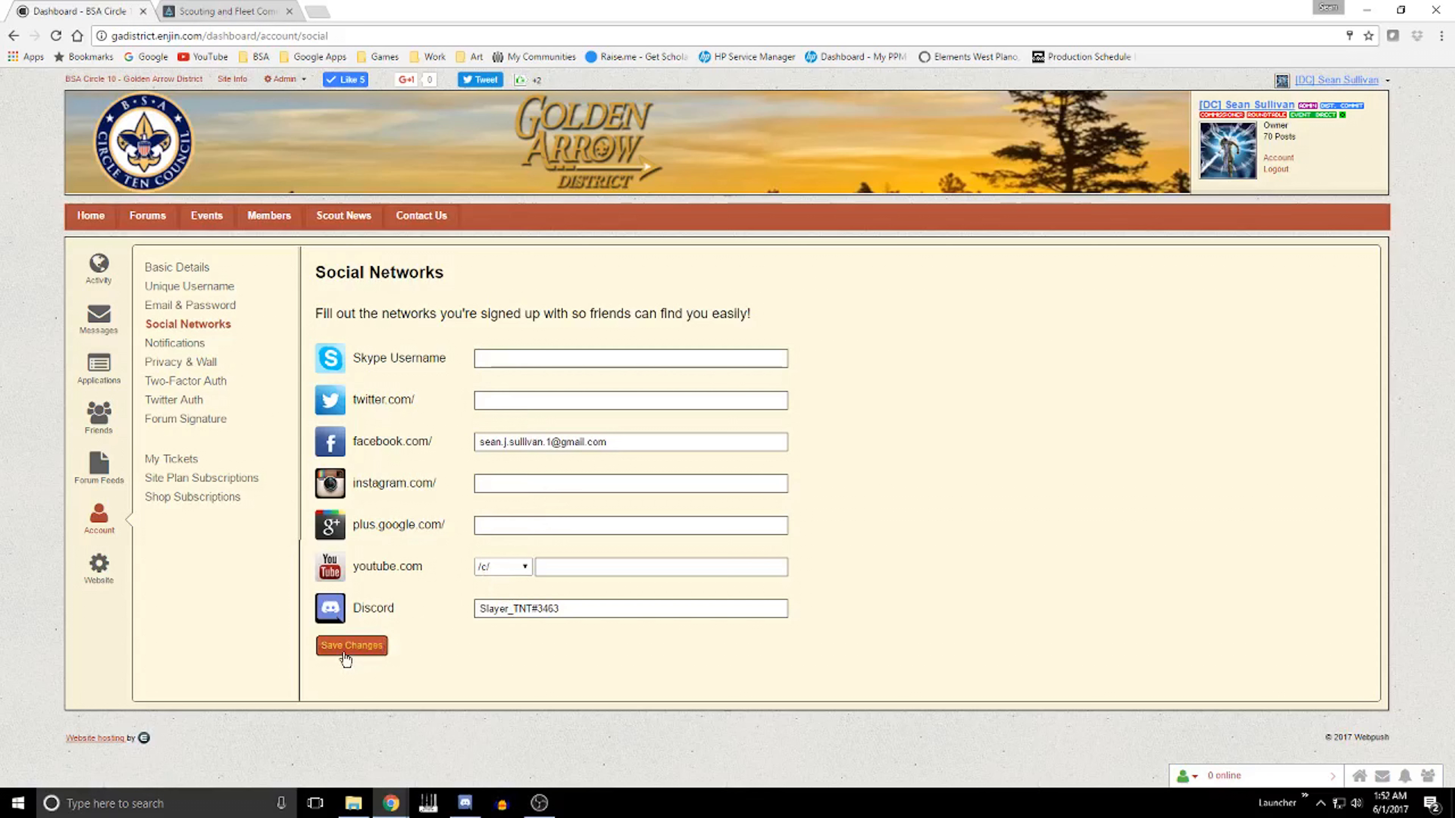
Step: Open Notifications and scroll through the master, message and wall notification options
{"action": "left_click", "coordinate": [175, 343]}
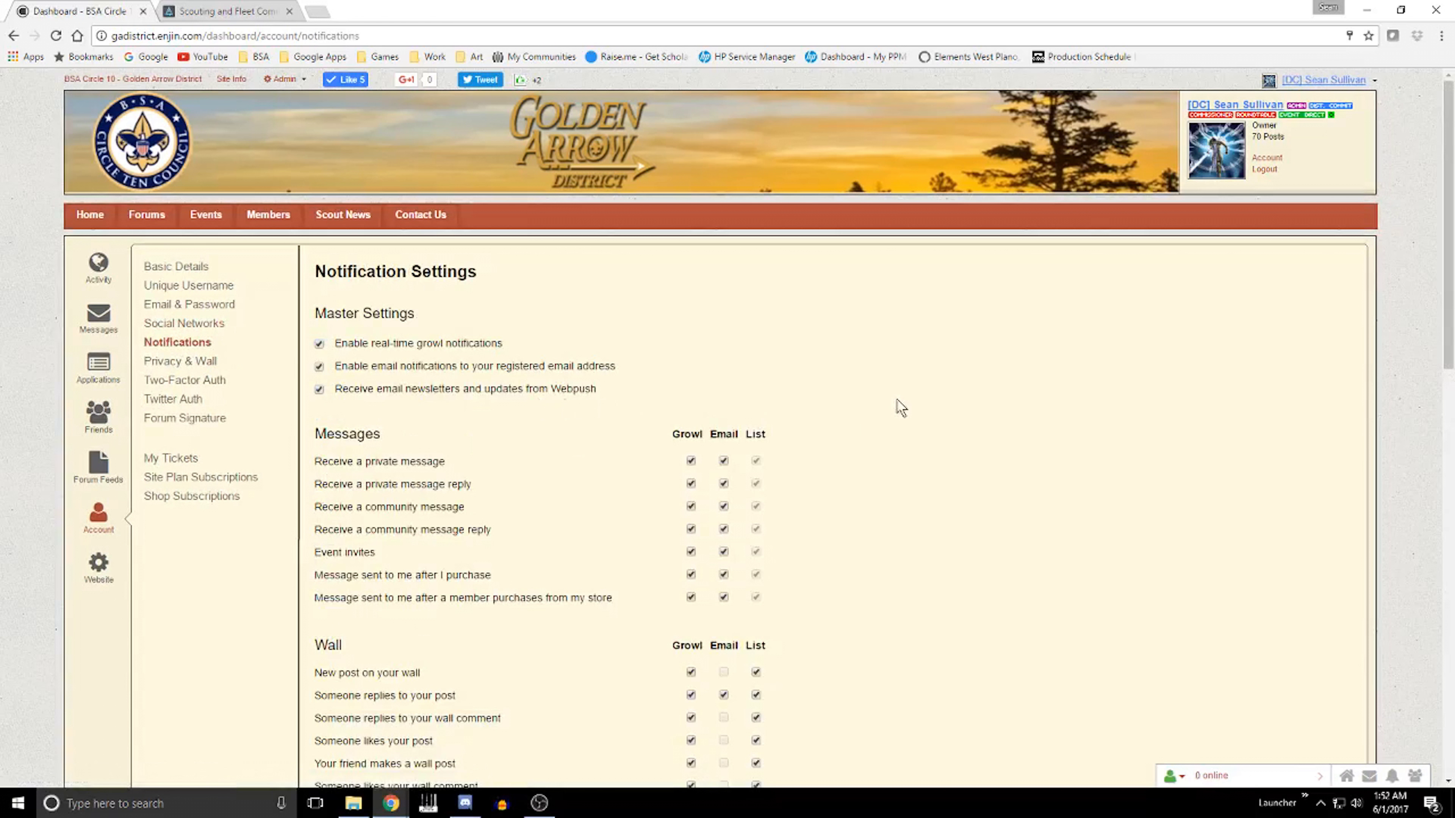
{"action": "scroll", "coordinate": [900, 406], "scroll_direction": "down", "scroll_amount": 3}
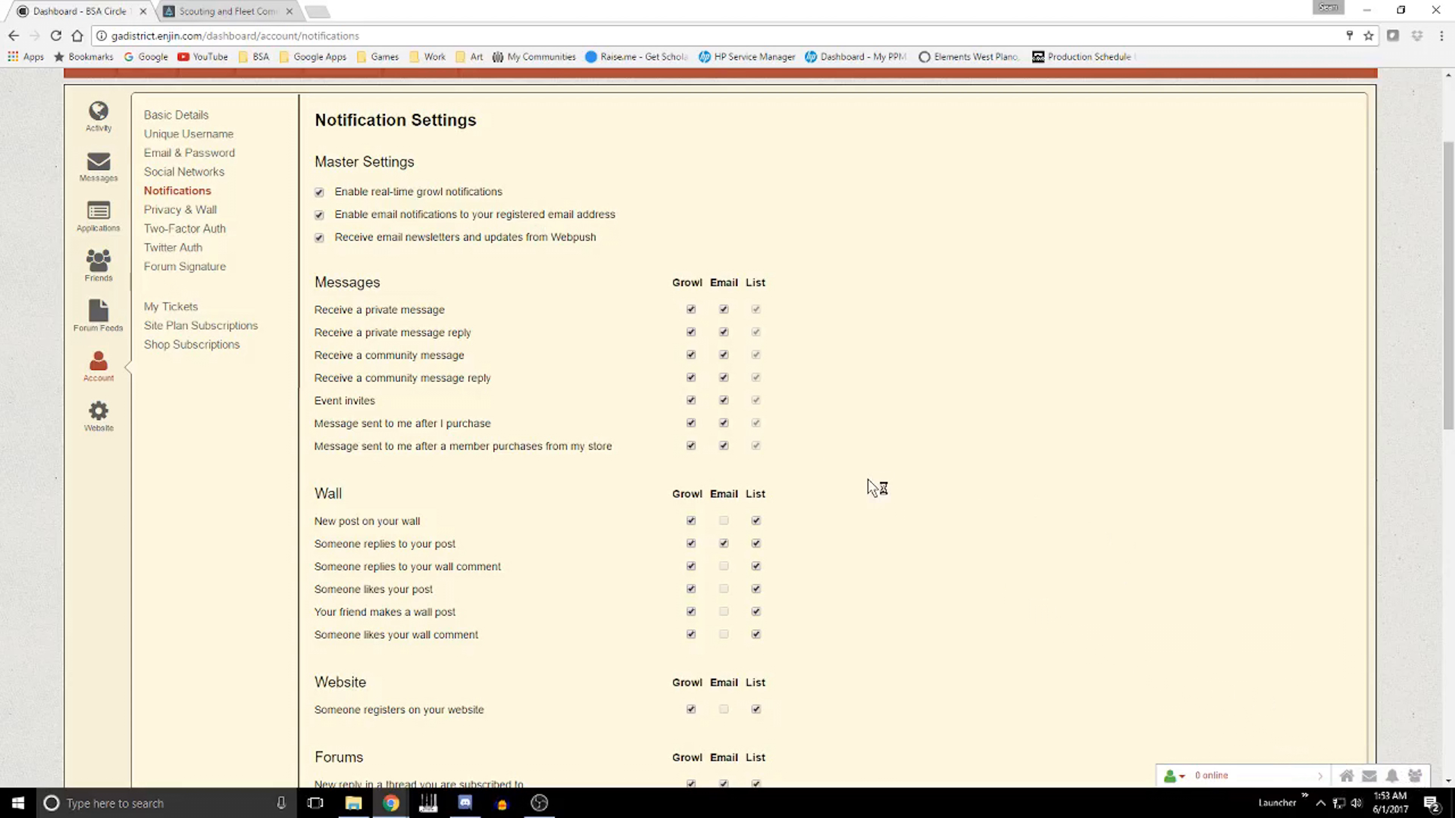
{"action": "scroll", "coordinate": [484, 314], "scroll_direction": "down", "scroll_amount": 2}
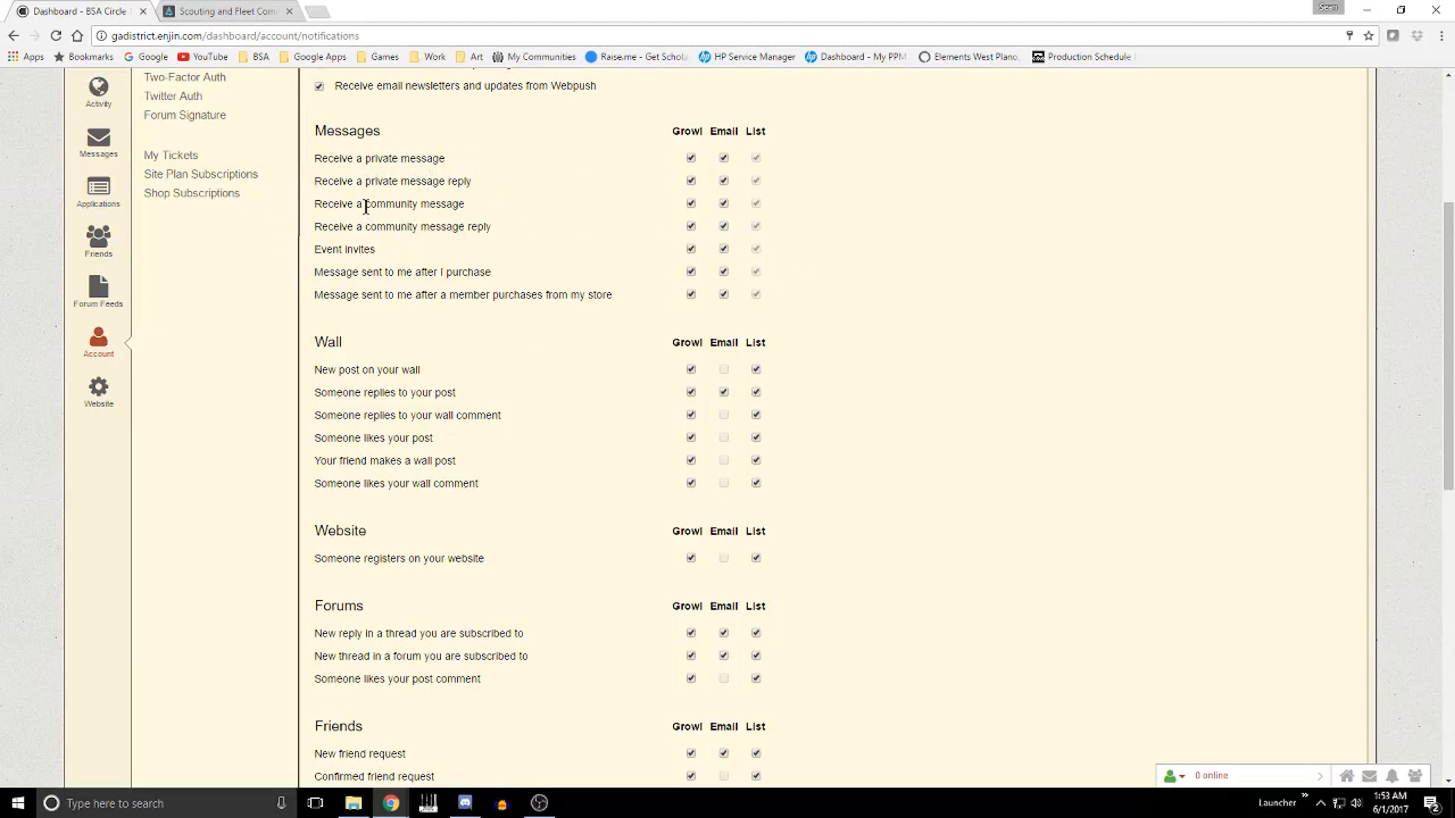
{"action": "left_click_drag", "start_coordinate": [365, 204], "coordinate": [510, 215]}
{"action": "triple_click", "coordinate": [482, 213]}
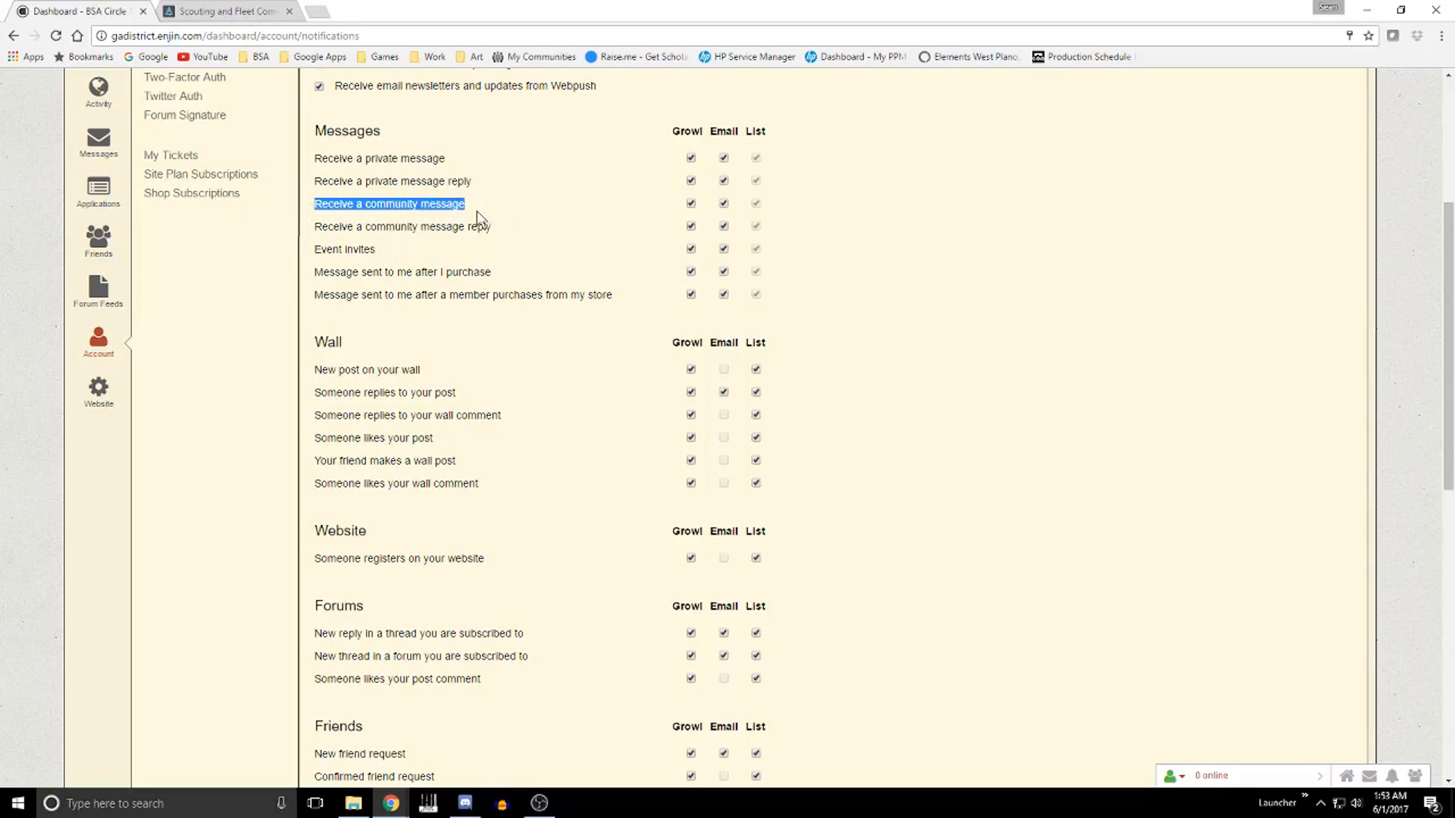
{"action": "left_click", "coordinate": [472, 211]}
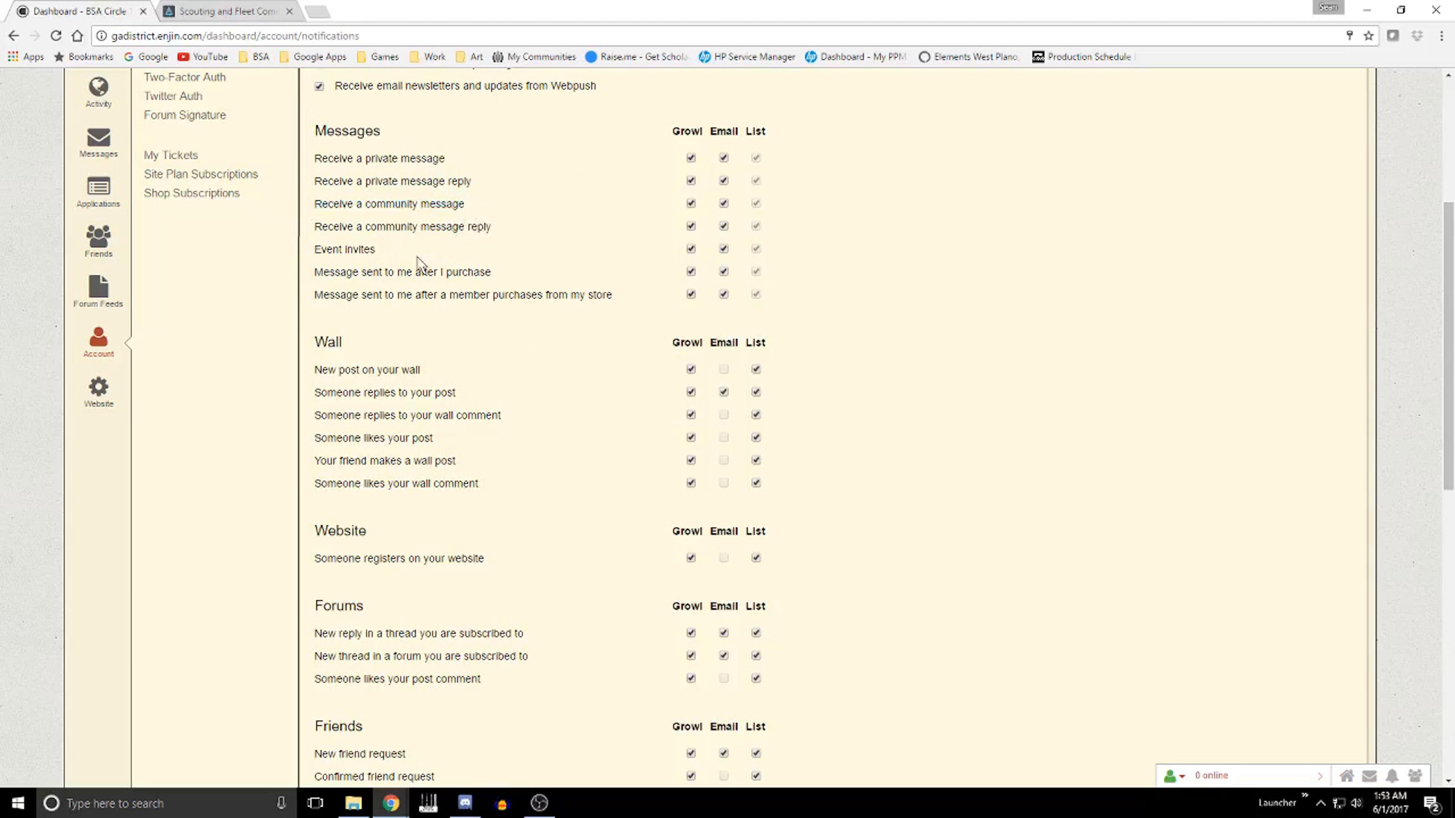
{"action": "left_click_drag", "start_coordinate": [407, 260], "coordinate": [284, 254]}
{"action": "left_click", "coordinate": [530, 279]}
{"action": "scroll", "coordinate": [525, 300], "scroll_direction": "down", "scroll_amount": 5}
{"action": "scroll", "coordinate": [378, 252], "scroll_direction": "down", "scroll_amount": 1}
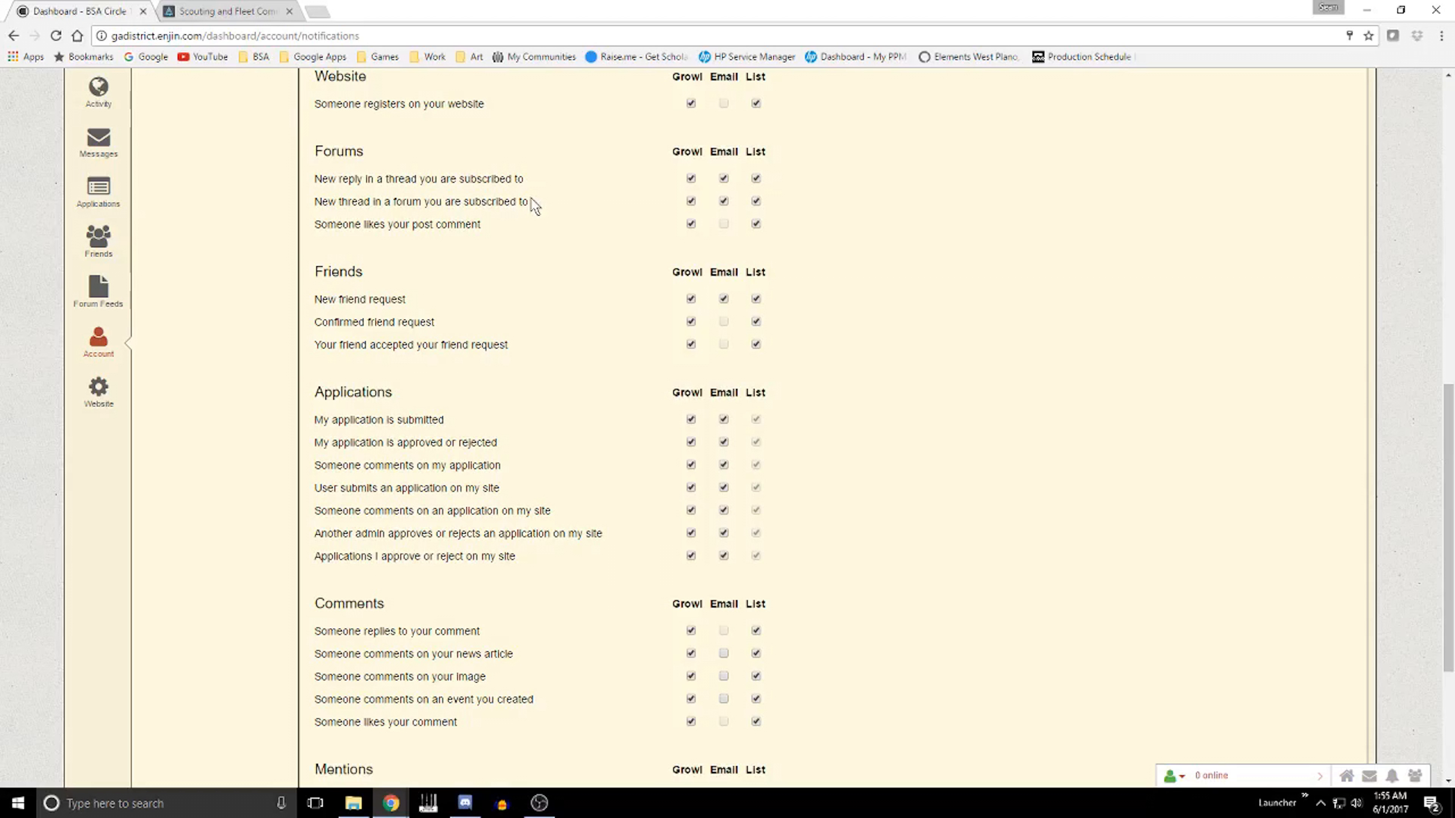
{"action": "scroll", "coordinate": [532, 201], "scroll_direction": "down", "scroll_amount": 2}
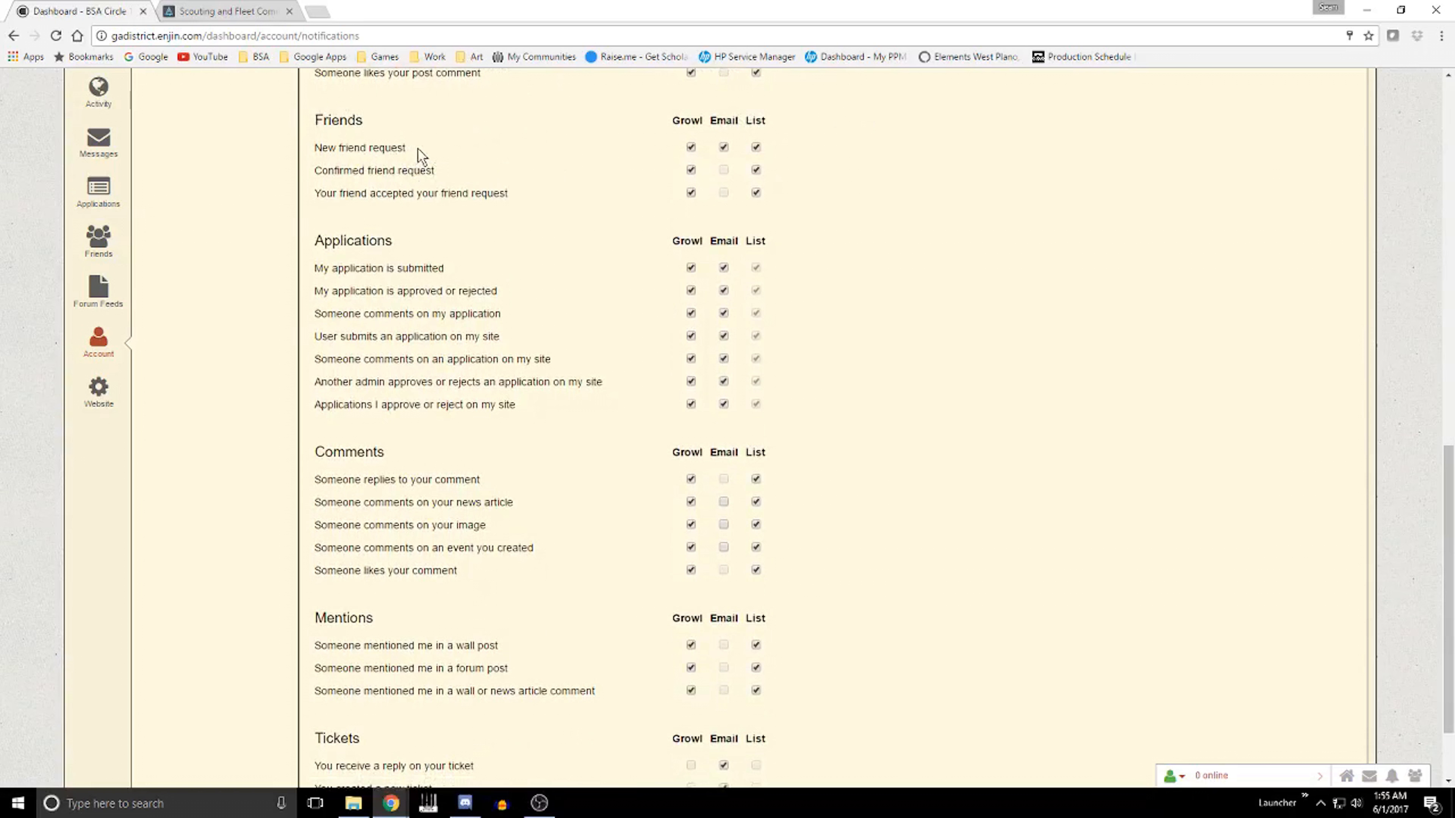
{"action": "scroll", "coordinate": [338, 395], "scroll_direction": "down", "scroll_amount": 2}
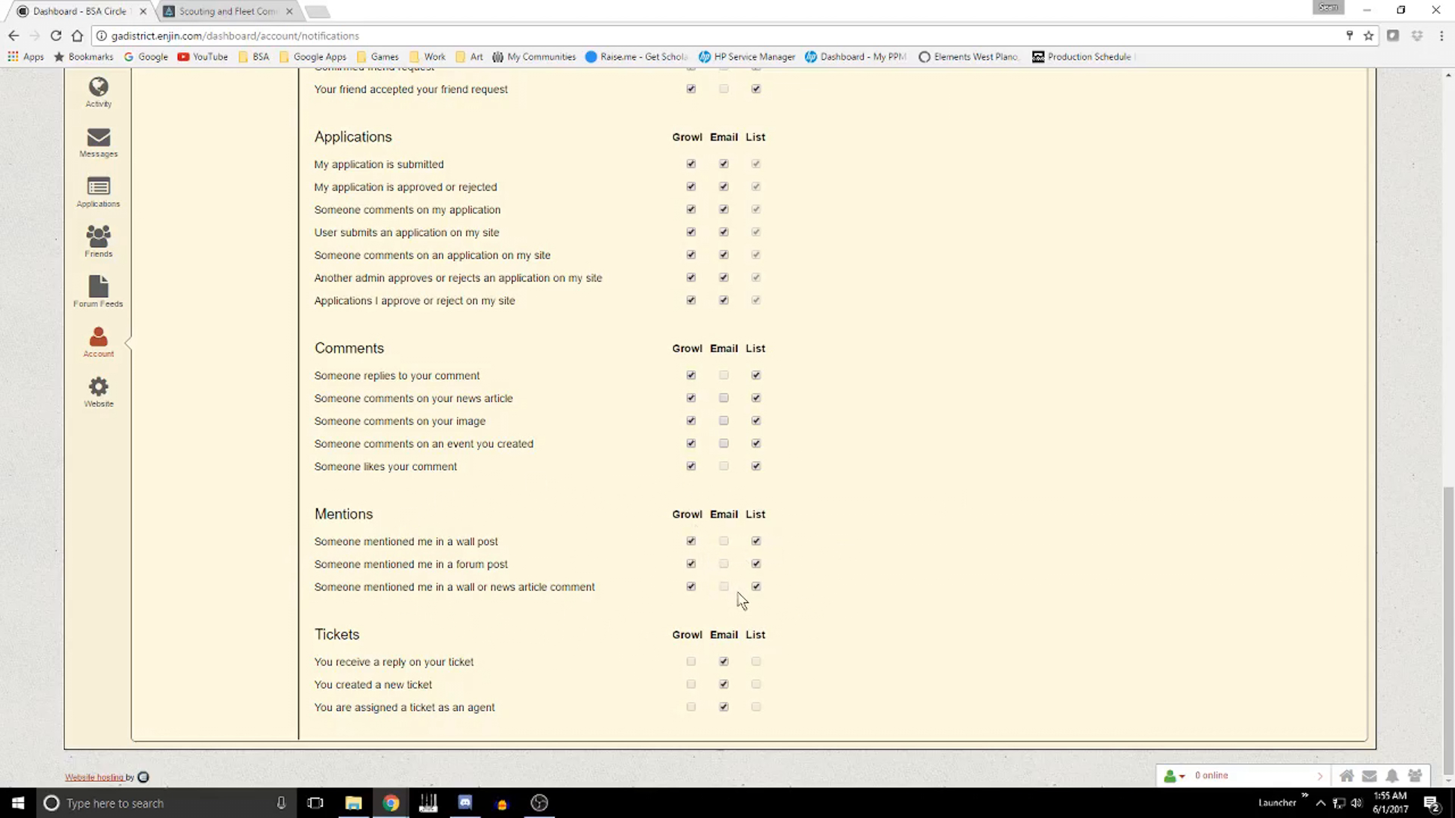
{"action": "scroll", "coordinate": [687, 630], "scroll_direction": "up", "scroll_amount": 8}
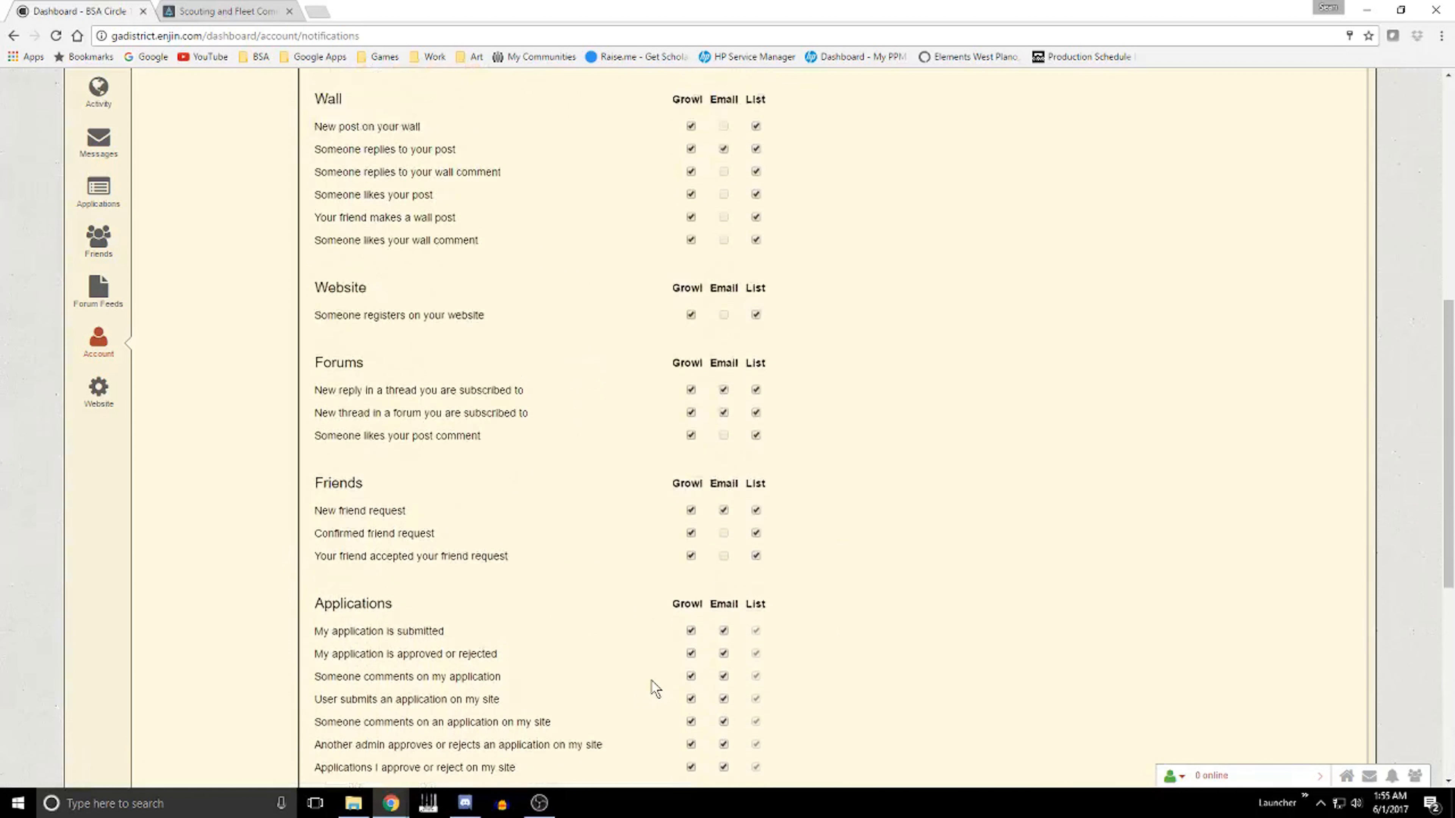
{"action": "scroll", "coordinate": [657, 673], "scroll_direction": "up", "scroll_amount": 7}
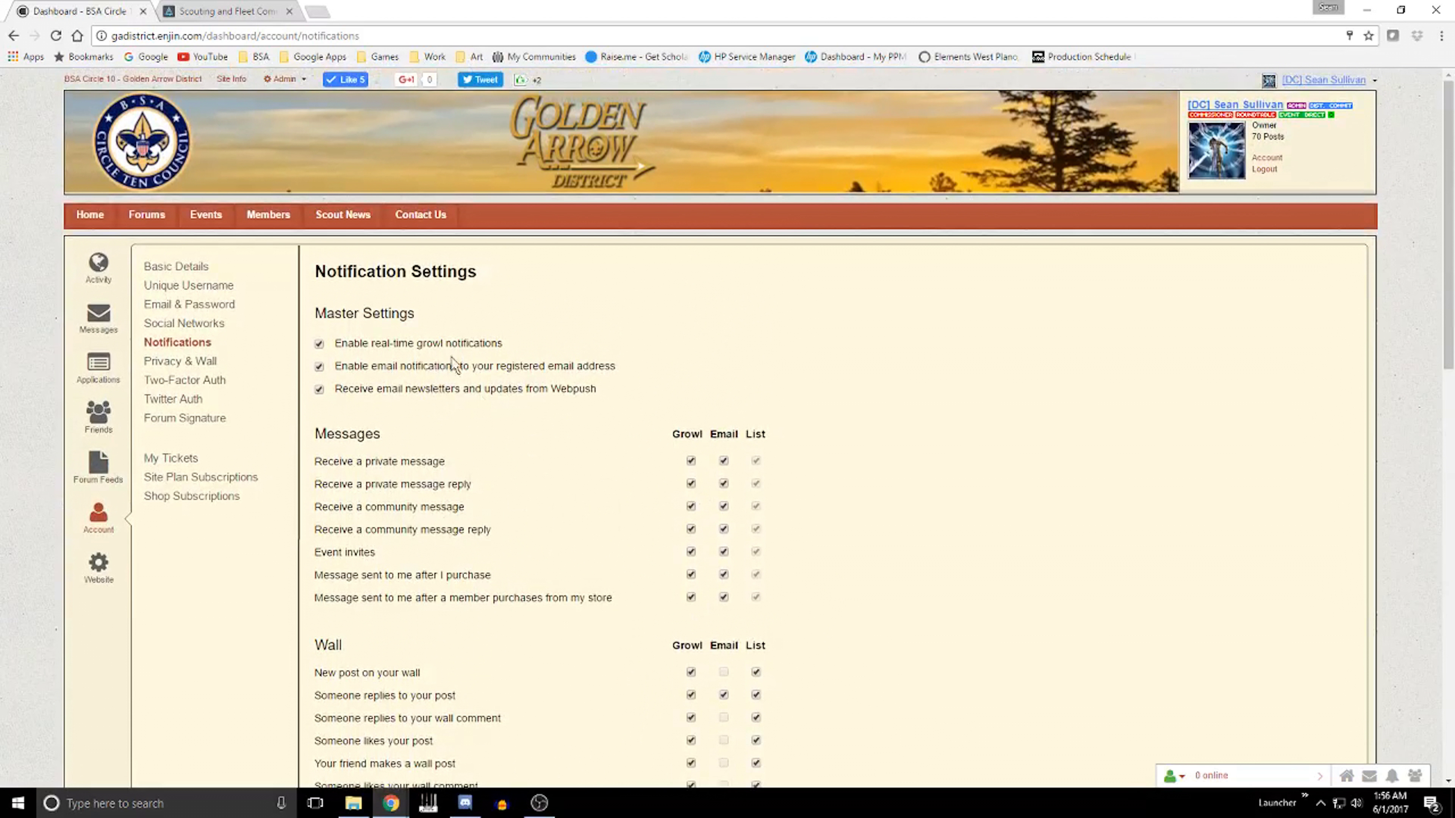
{"action": "left_click", "coordinate": [160, 367]}
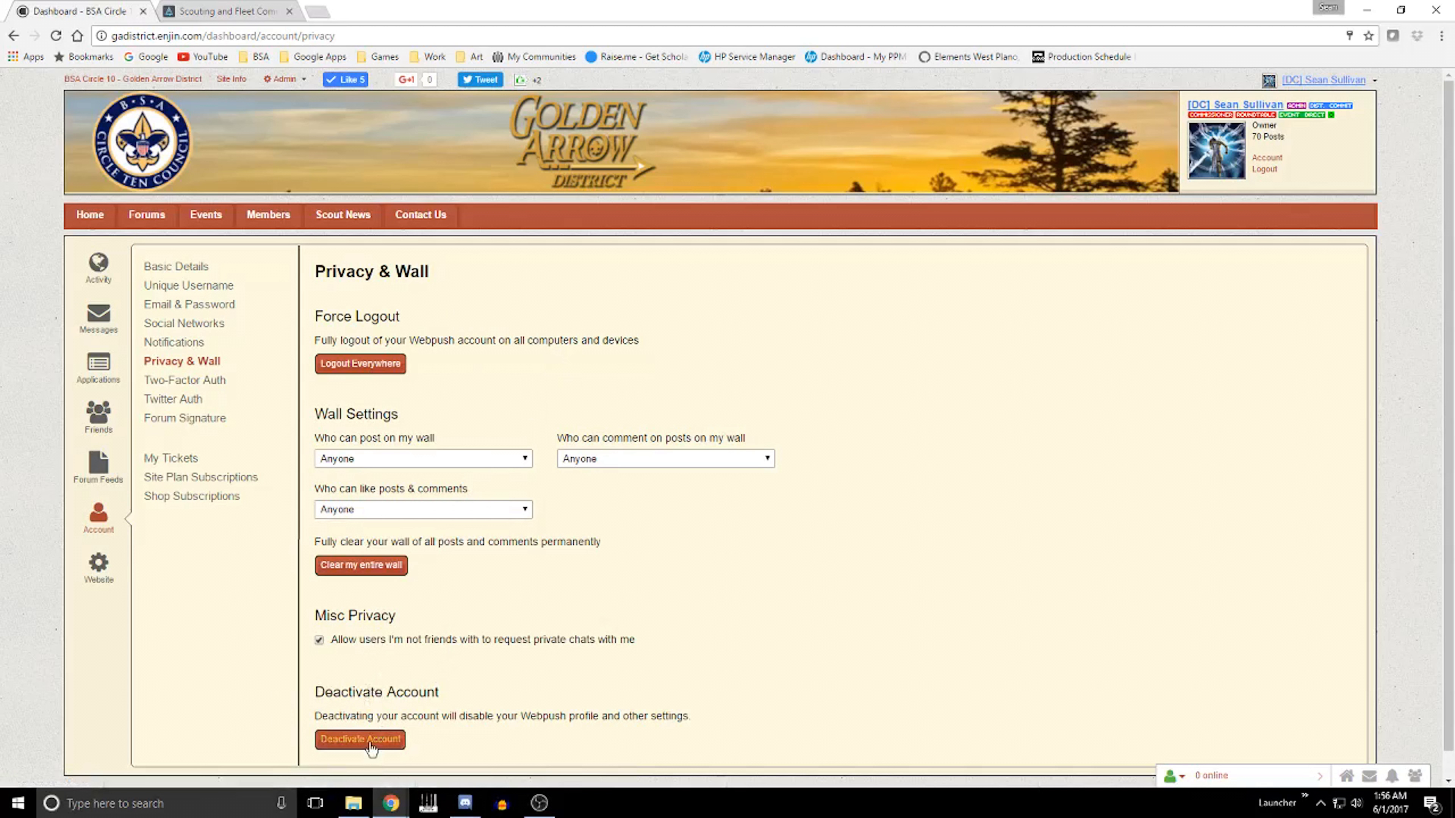
Step: Under Misc Privacy, stop non-friends from requesting private chats
{"action": "left_click_drag", "start_coordinate": [626, 642], "coordinate": [318, 632]}
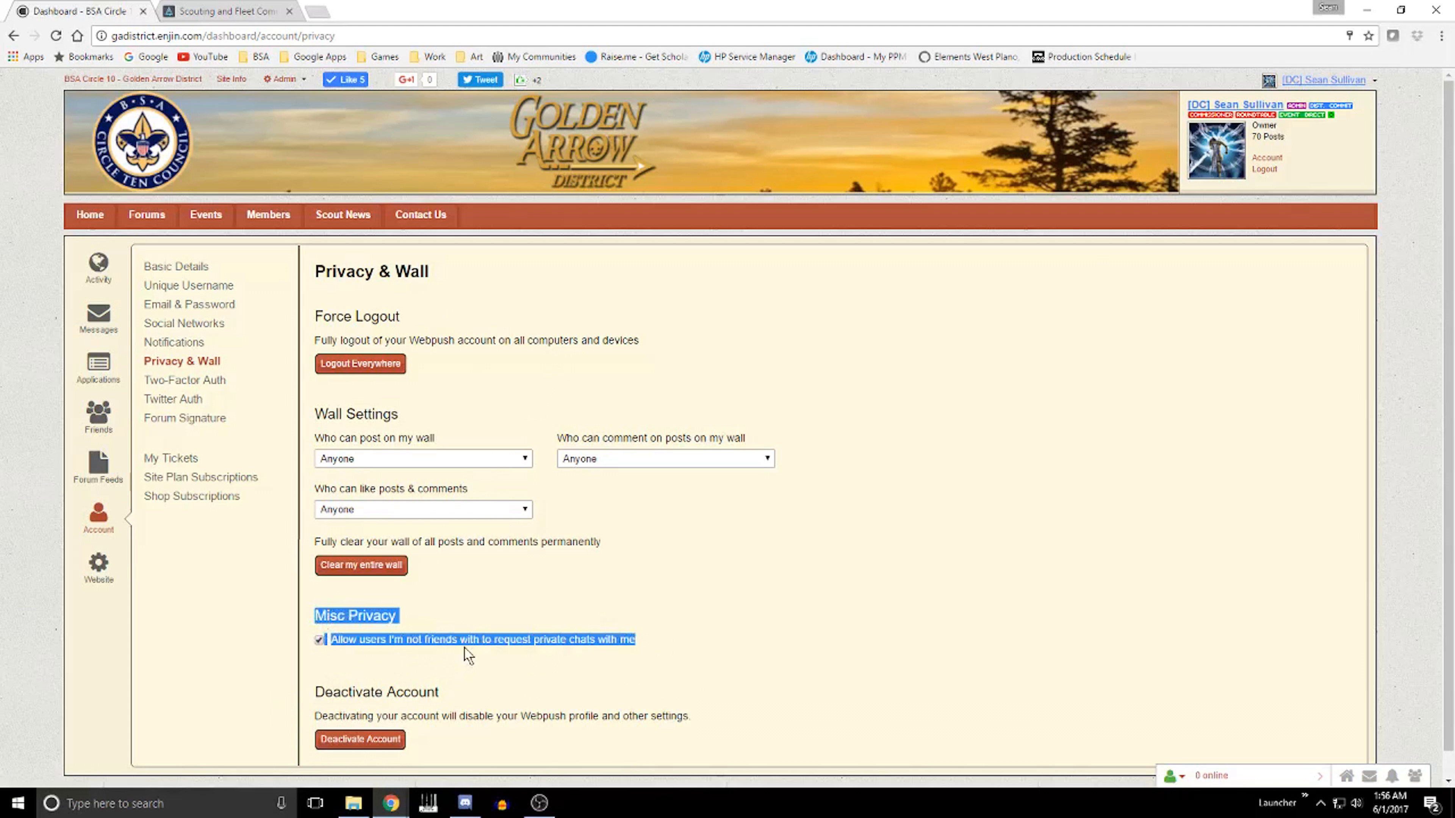
{"action": "left_click", "coordinate": [453, 644]}
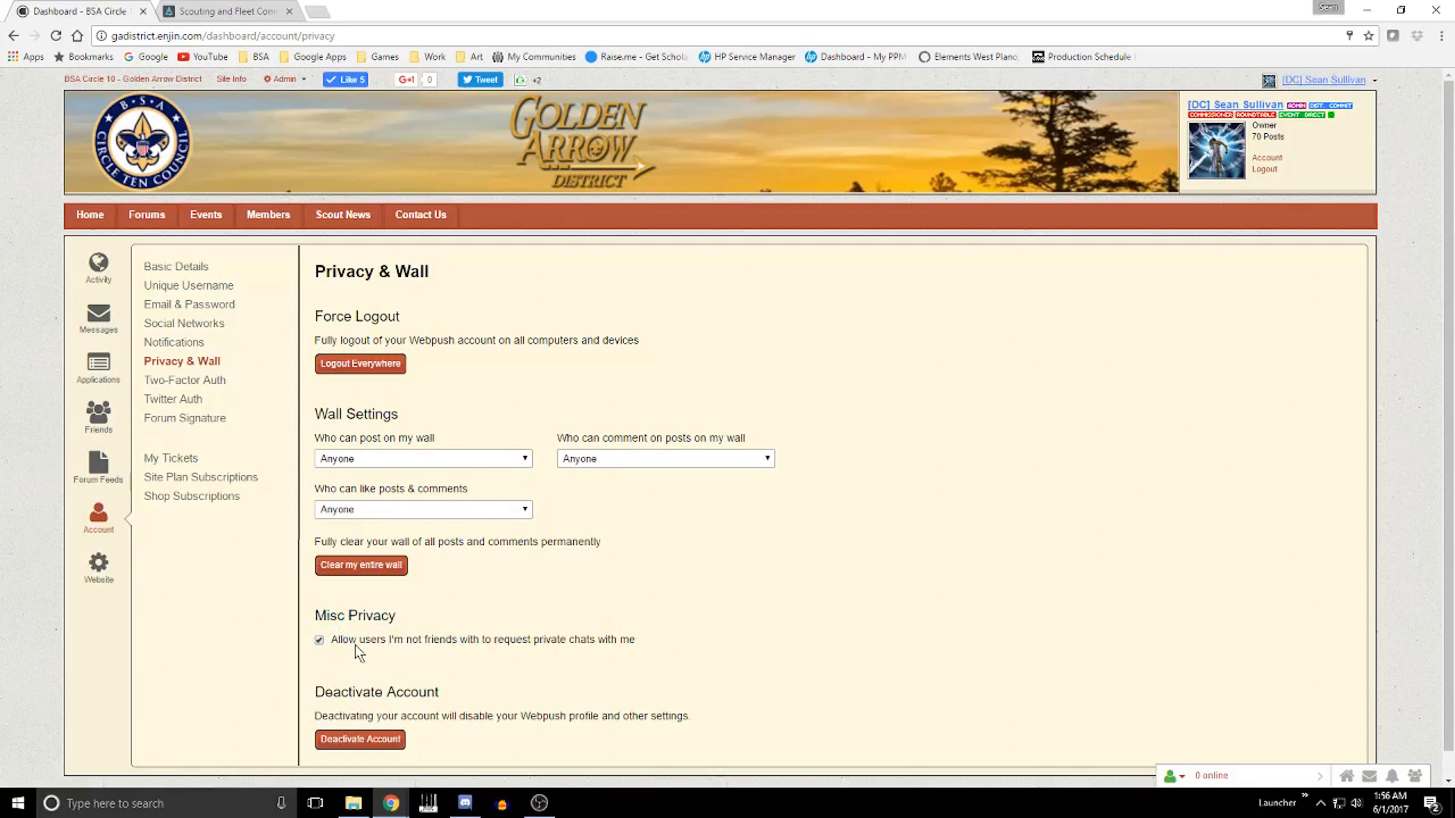
{"action": "left_click_drag", "start_coordinate": [379, 640], "coordinate": [637, 642]}
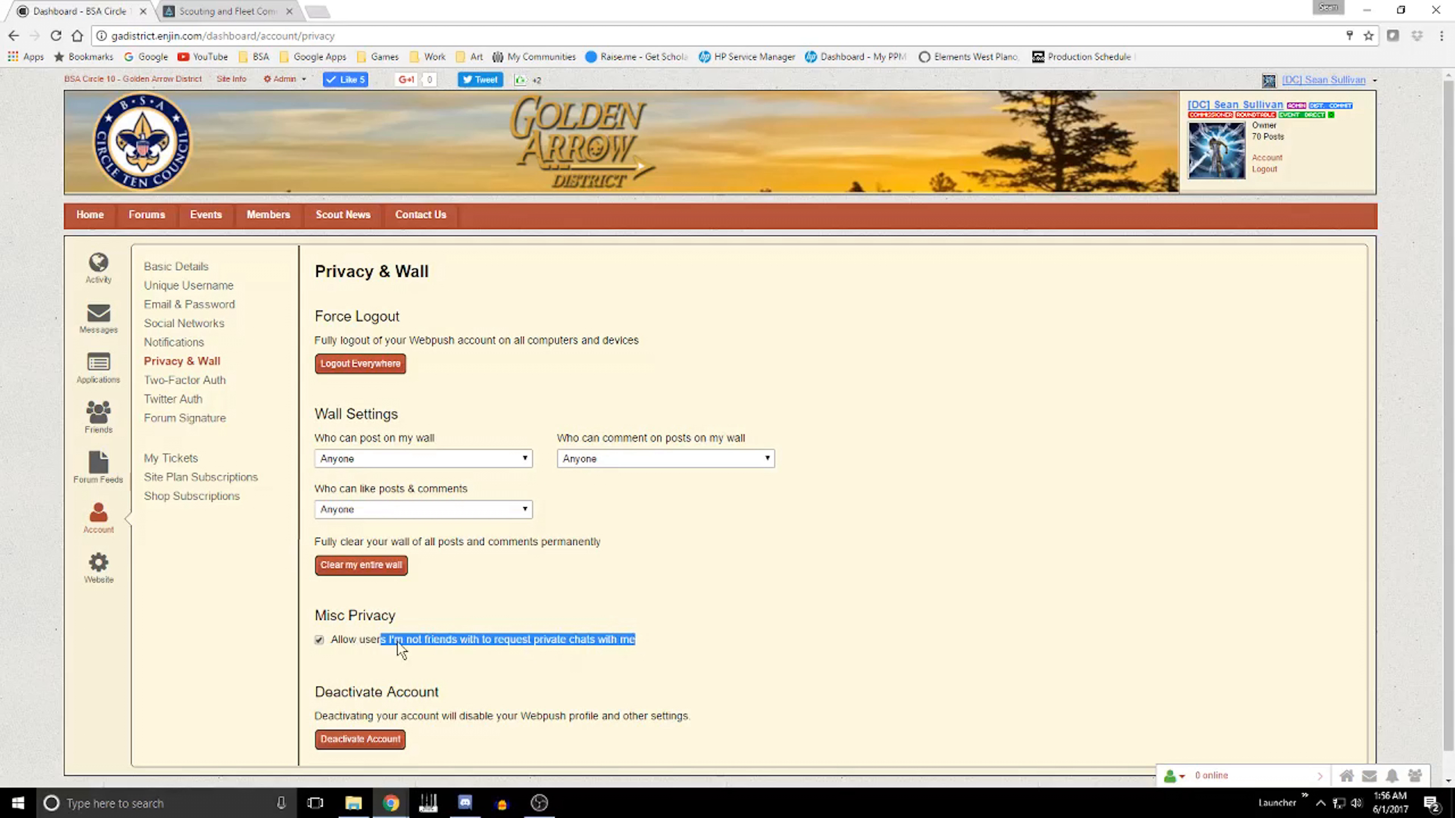
{"action": "left_click", "coordinate": [442, 640]}
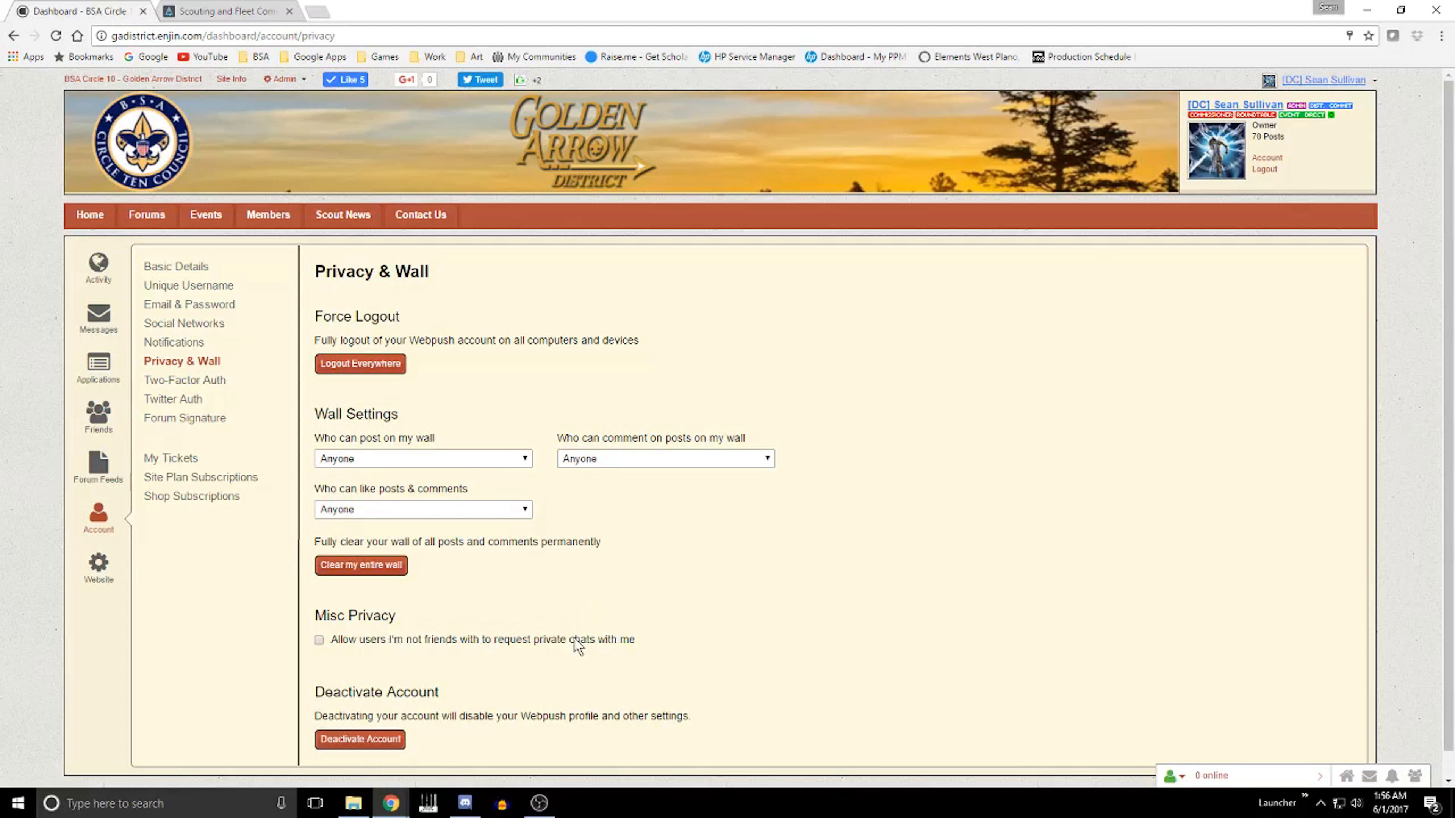
Step: Keep wall posting allowed for Anyone, then go to Two-Factor Auth
{"action": "left_click", "coordinate": [352, 460]}
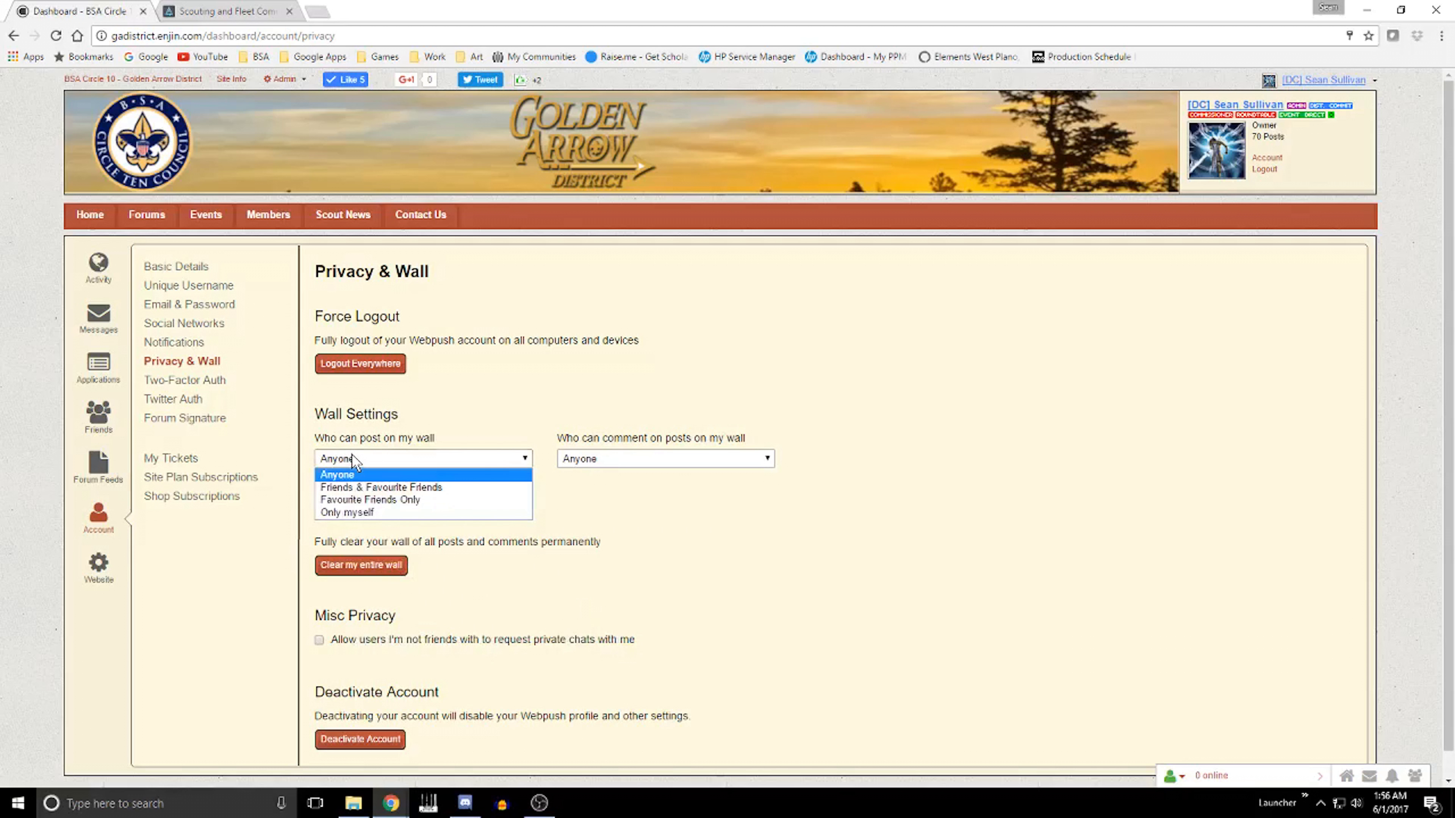
{"action": "left_click", "coordinate": [424, 463]}
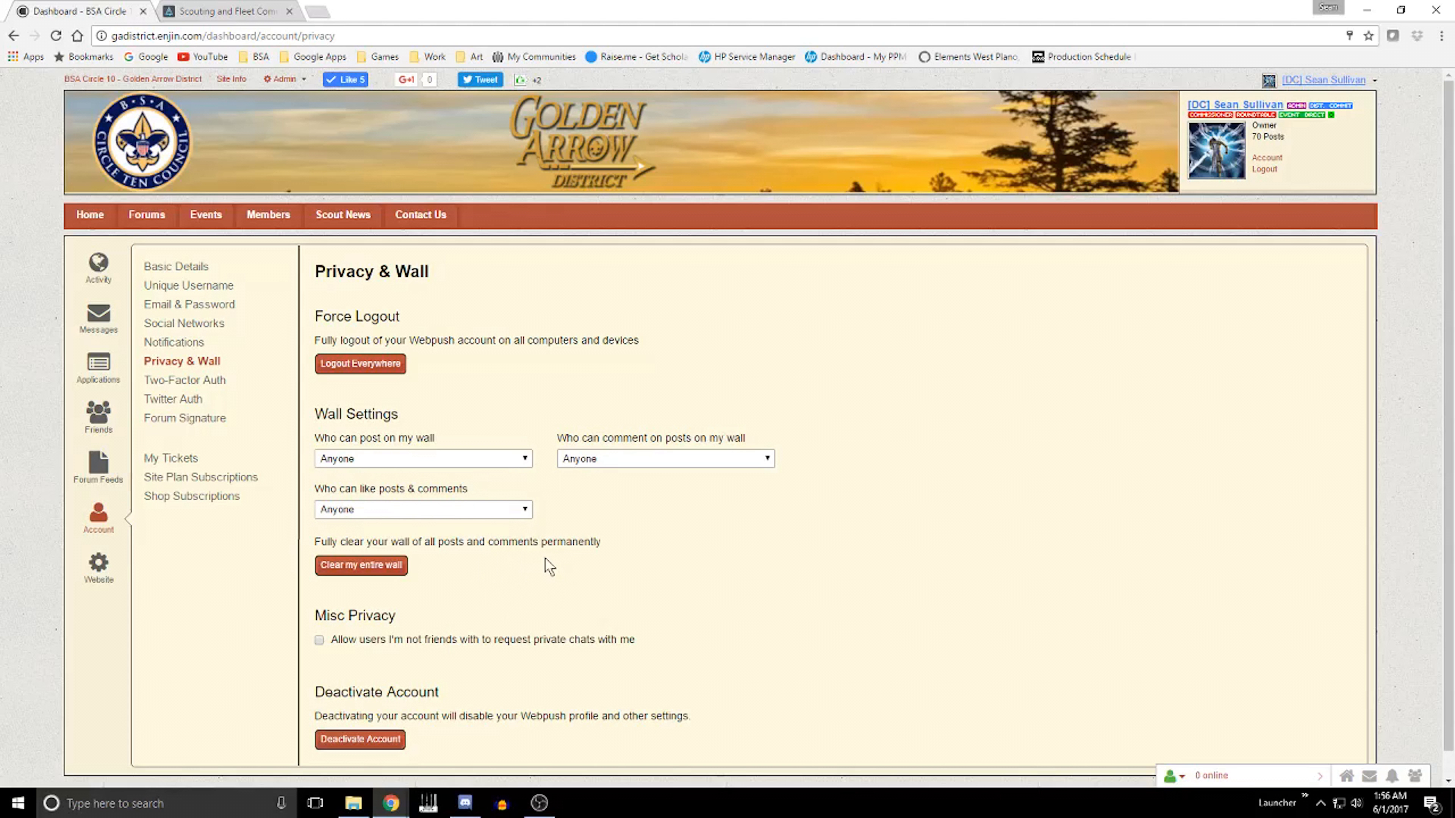
{"action": "left_click", "coordinate": [189, 380]}
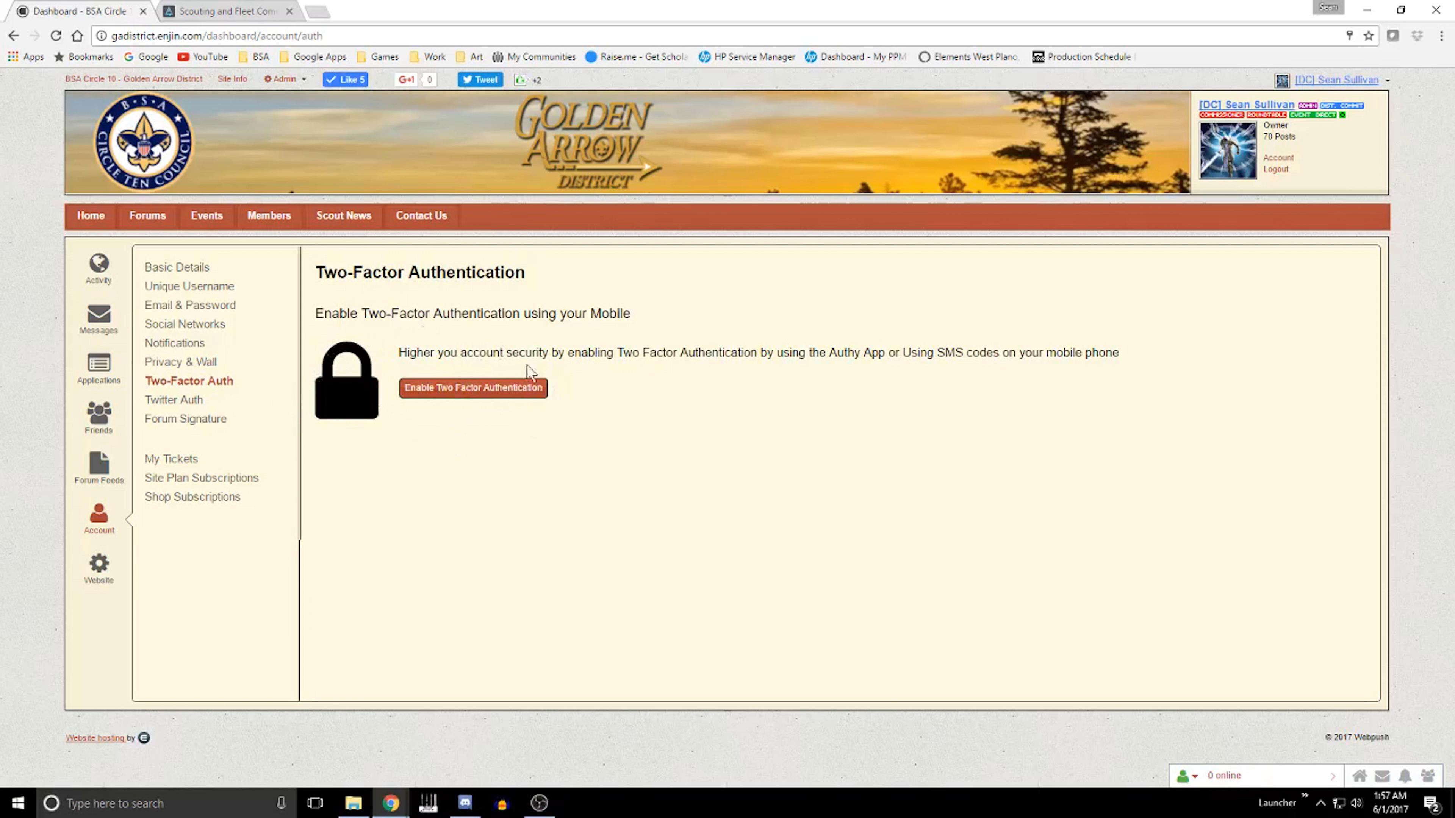
Step: View the empty Setup Twitter Feed form, then switch to Forum Signature
{"action": "left_click", "coordinate": [196, 404]}
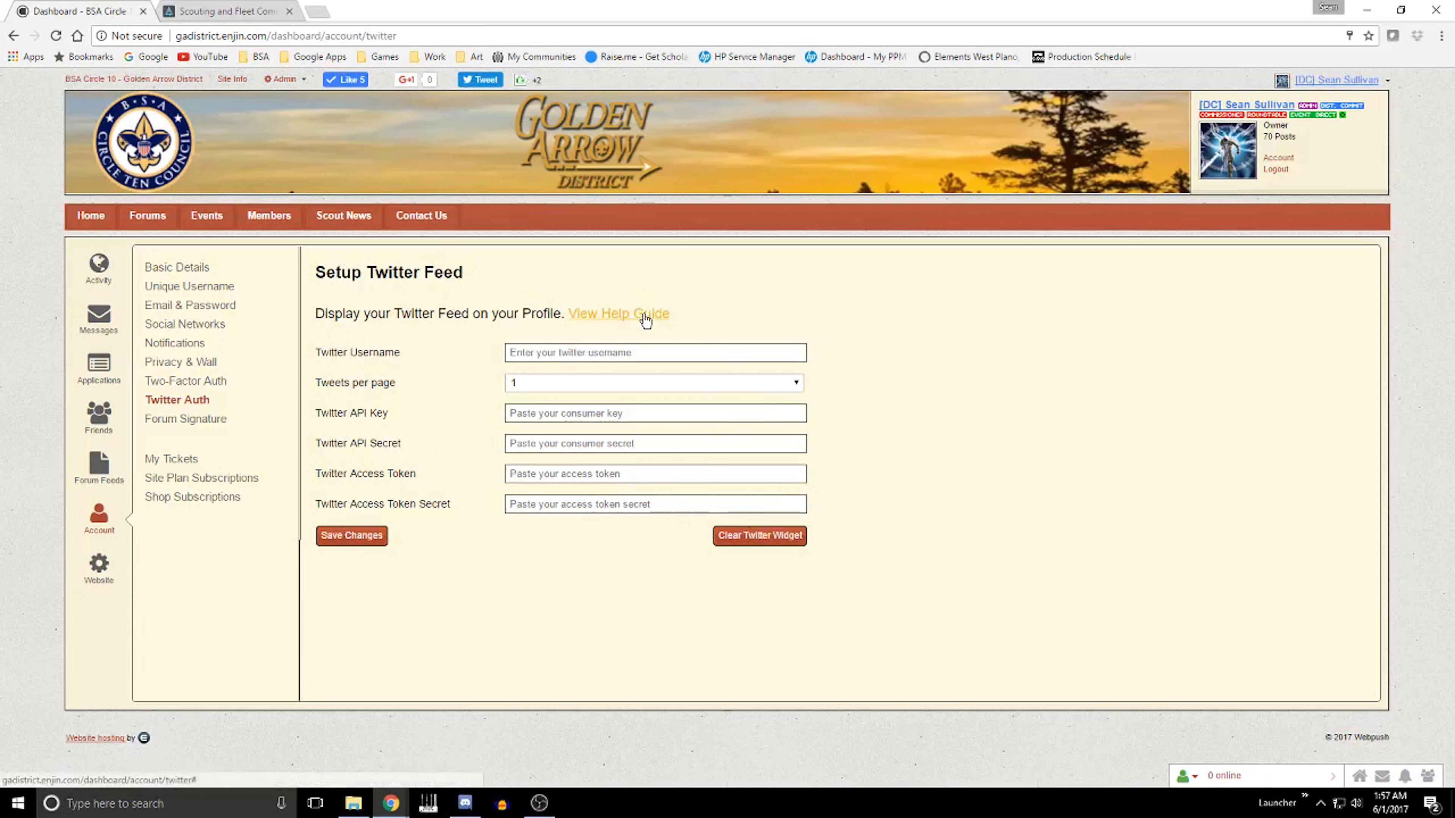
{"action": "left_click", "coordinate": [164, 424]}
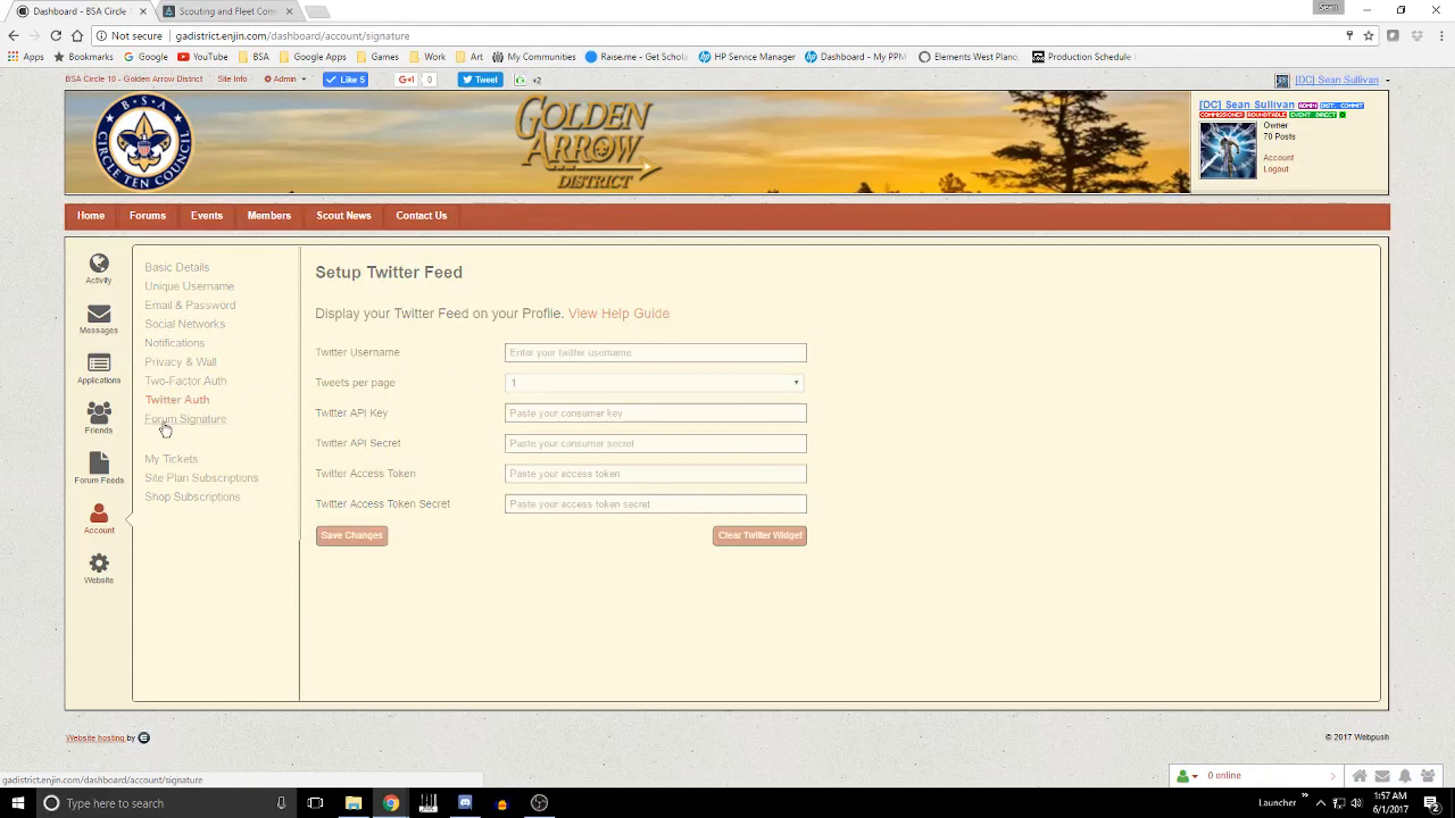
Step: Reopen the closed forum tab and open the 'Calendars are now sorted' thread
{"action": "left_click", "coordinate": [584, 366]}
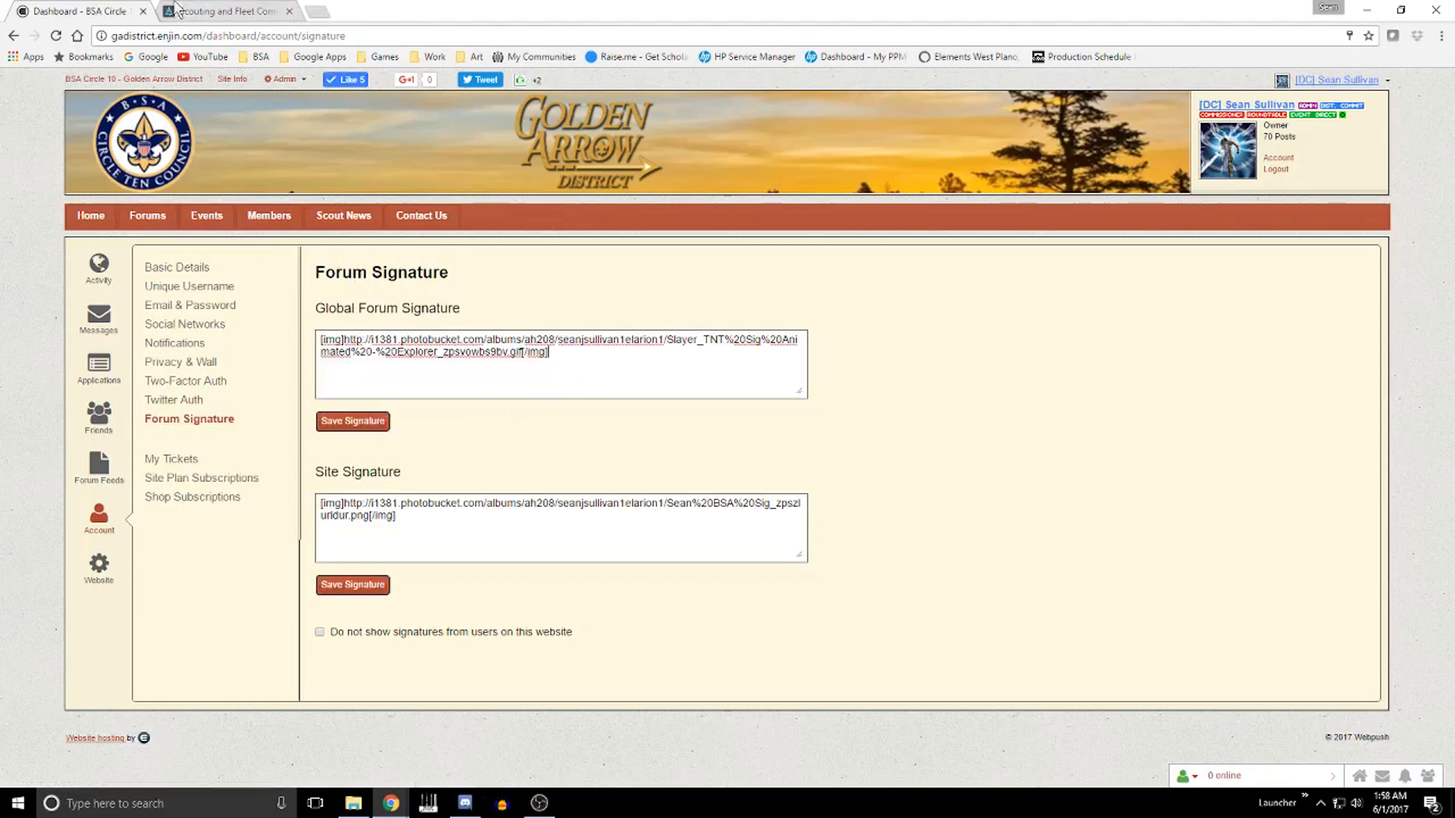
{"action": "right_click", "coordinate": [57, 17]}
{"action": "left_click", "coordinate": [92, 192]}
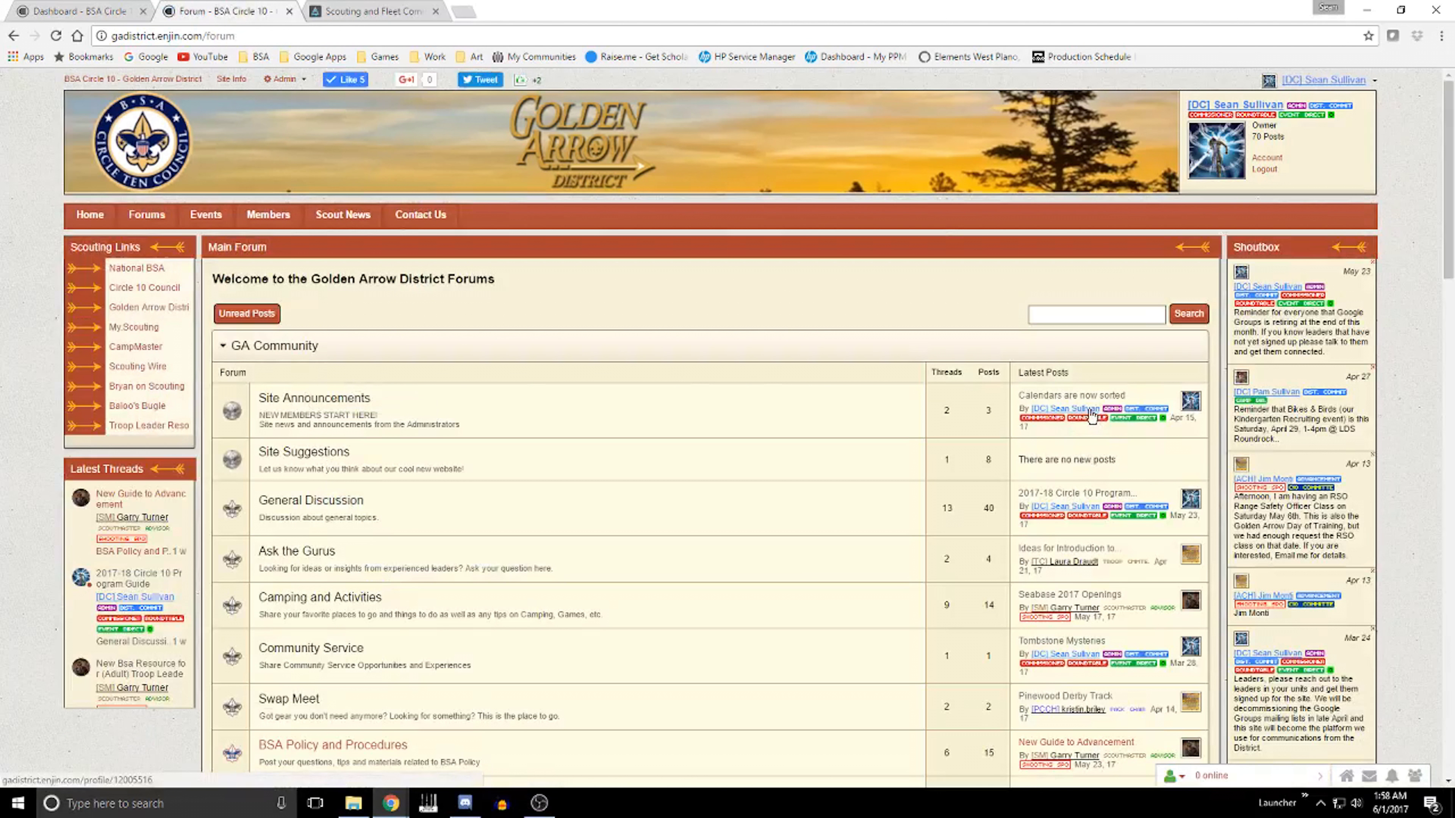
{"action": "left_click", "coordinate": [1084, 396]}
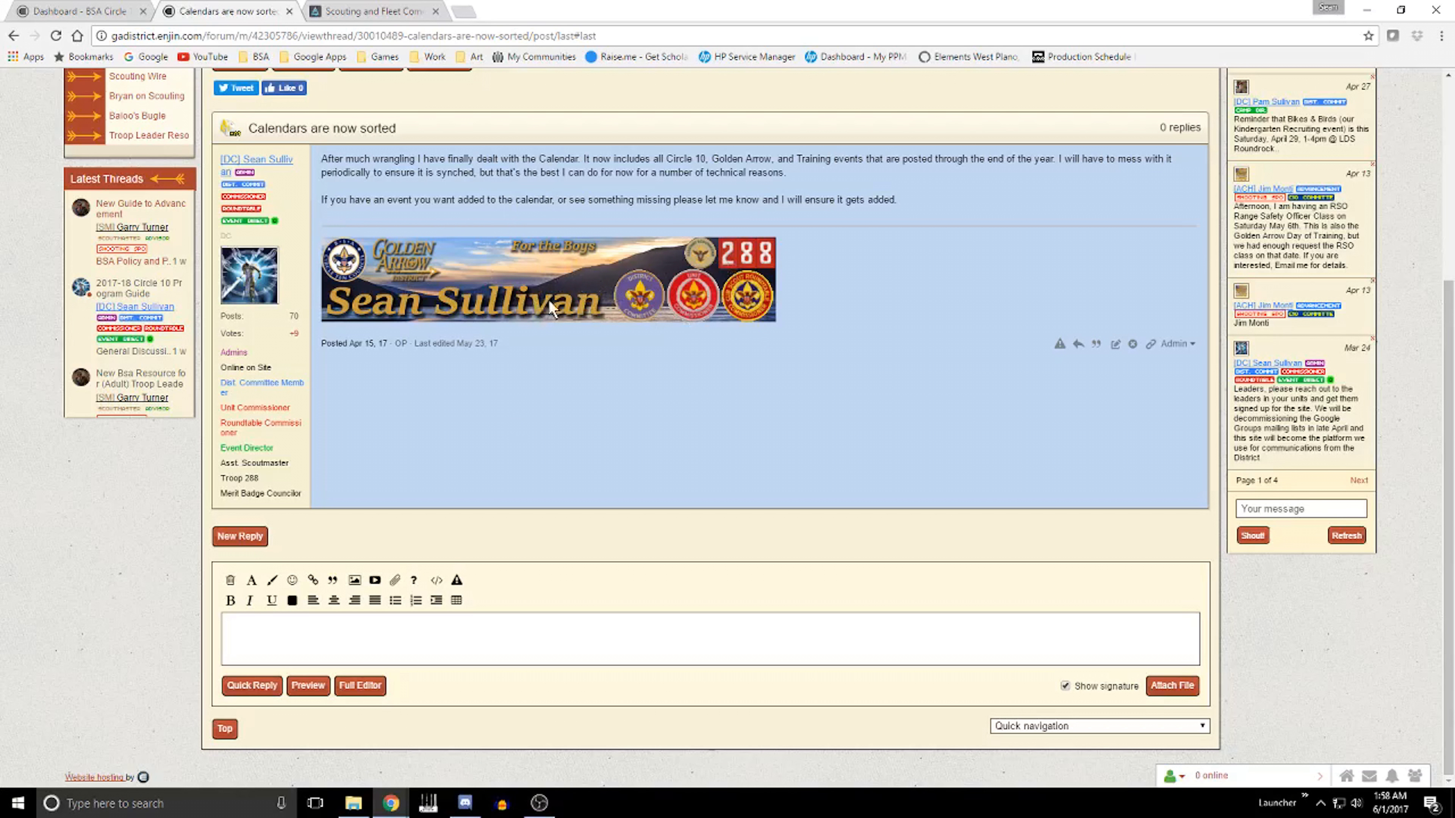
Step: Copy the image address of the post's signature banner
{"action": "scroll", "coordinate": [547, 306], "scroll_direction": "up", "scroll_amount": 2}
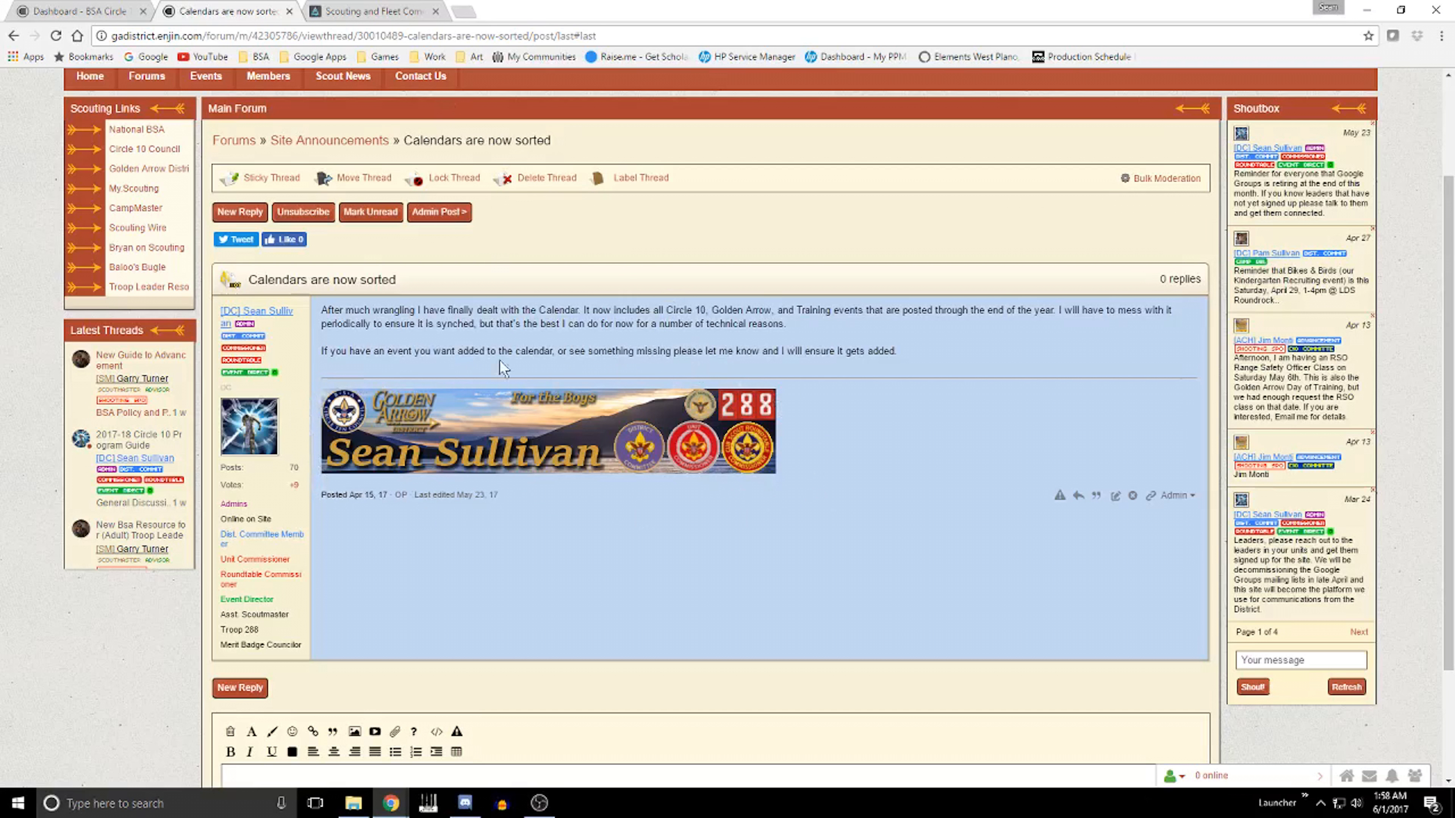
{"action": "right_click", "coordinate": [519, 437]}
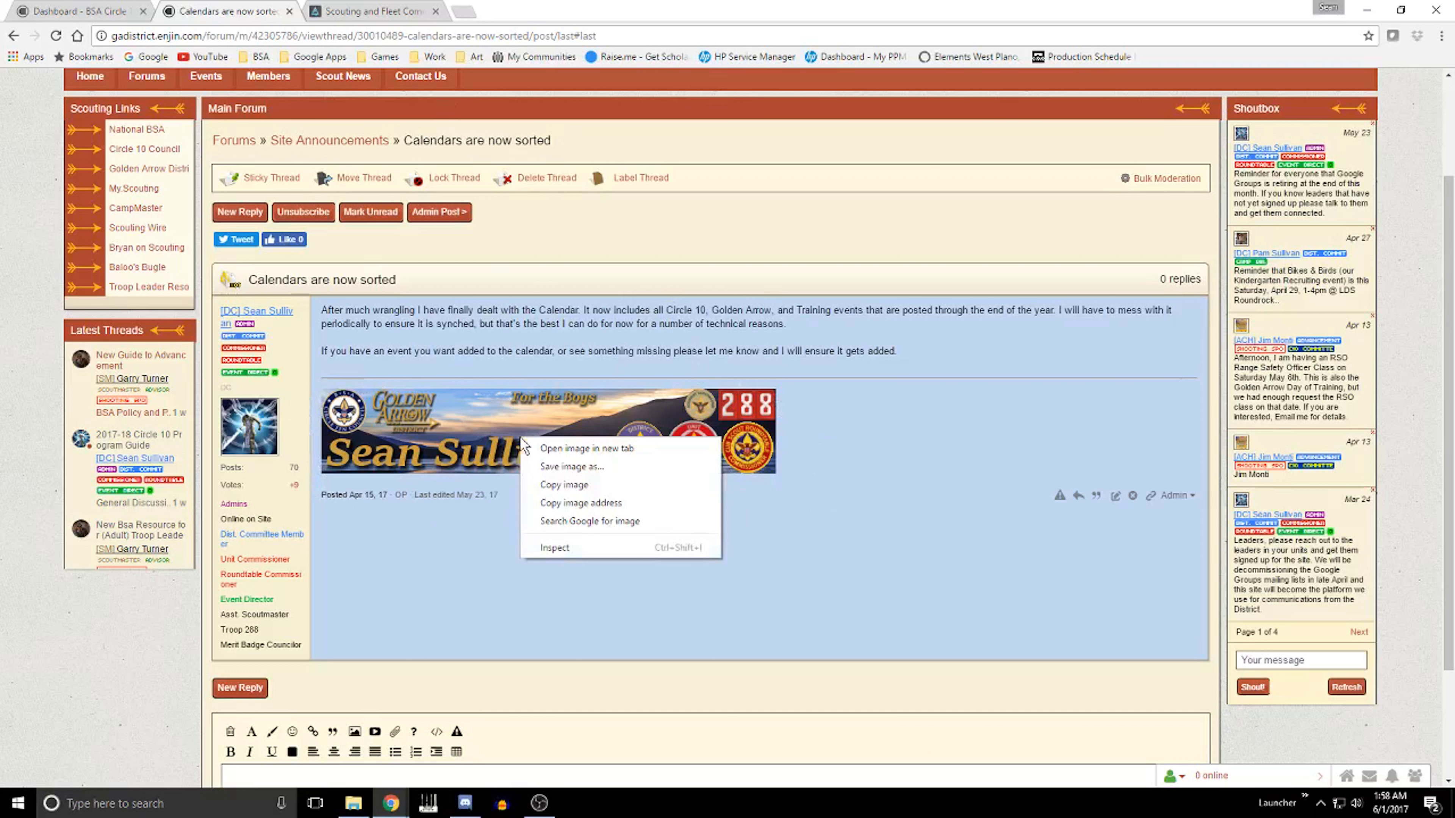
{"action": "left_click", "coordinate": [627, 505]}
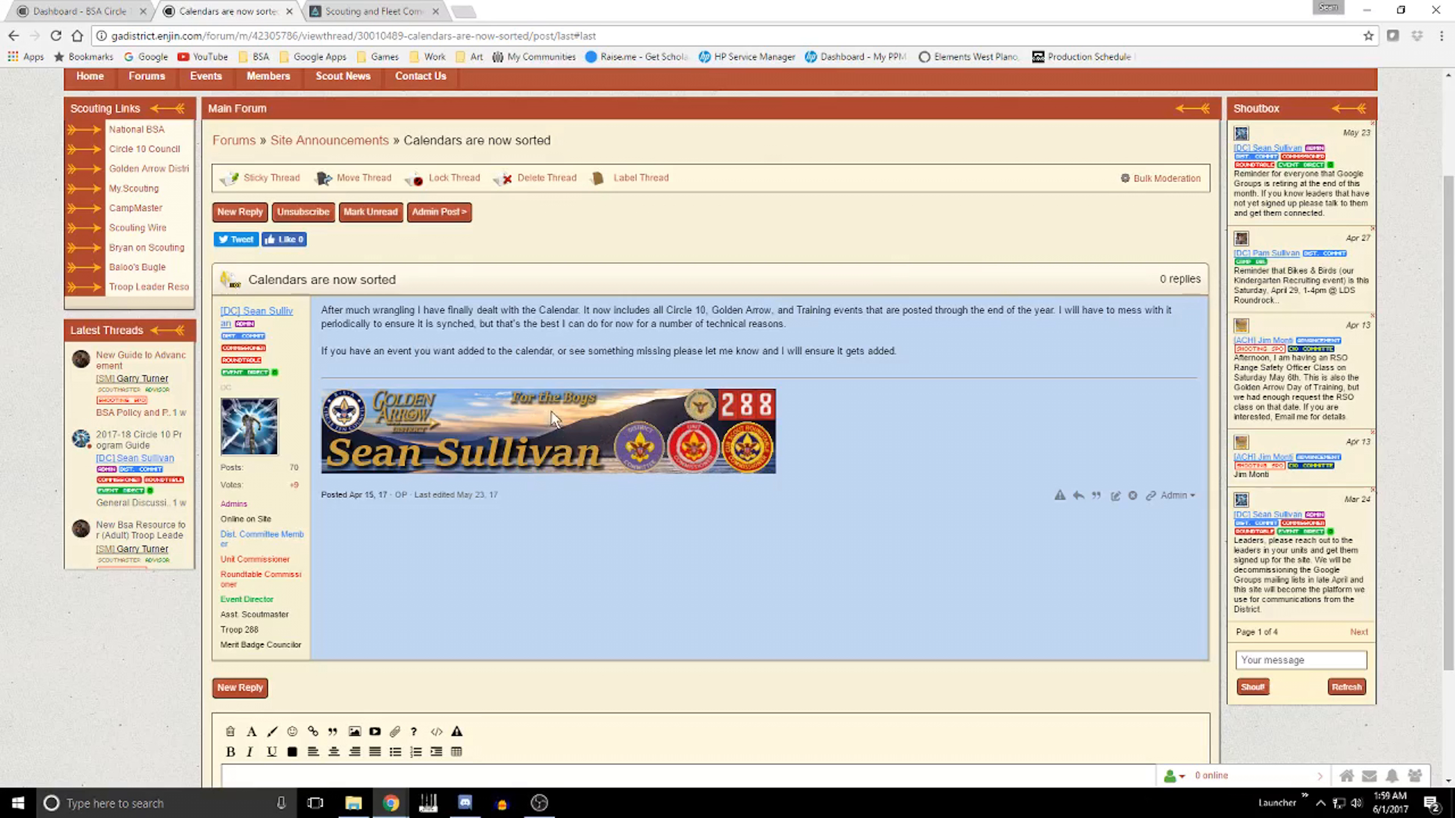
Step: Return to the Forum Signature tab and select the global signature's [img] banner code
{"action": "left_click", "coordinate": [108, 12]}
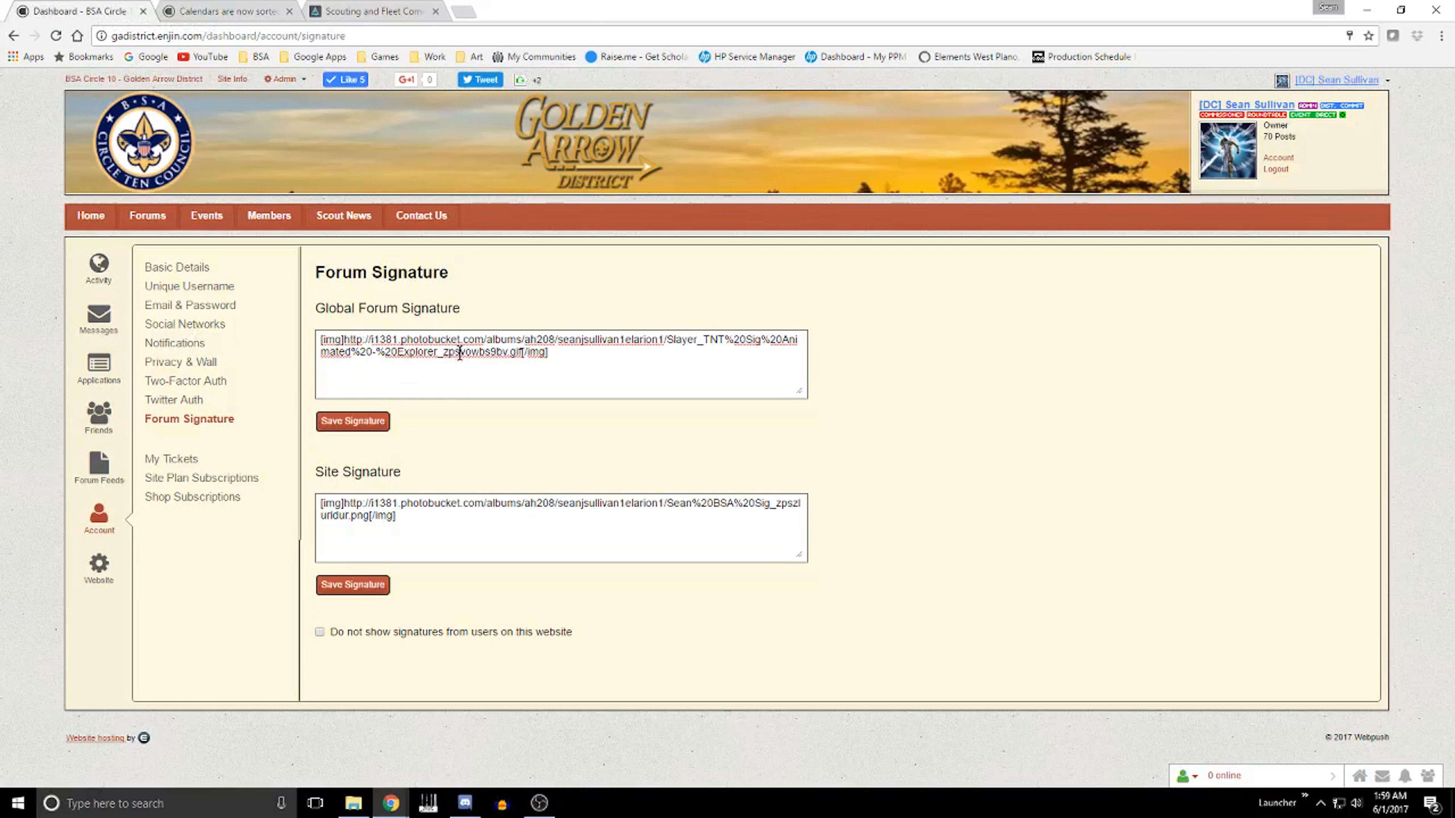
{"action": "left_click_drag", "start_coordinate": [561, 355], "coordinate": [304, 326]}
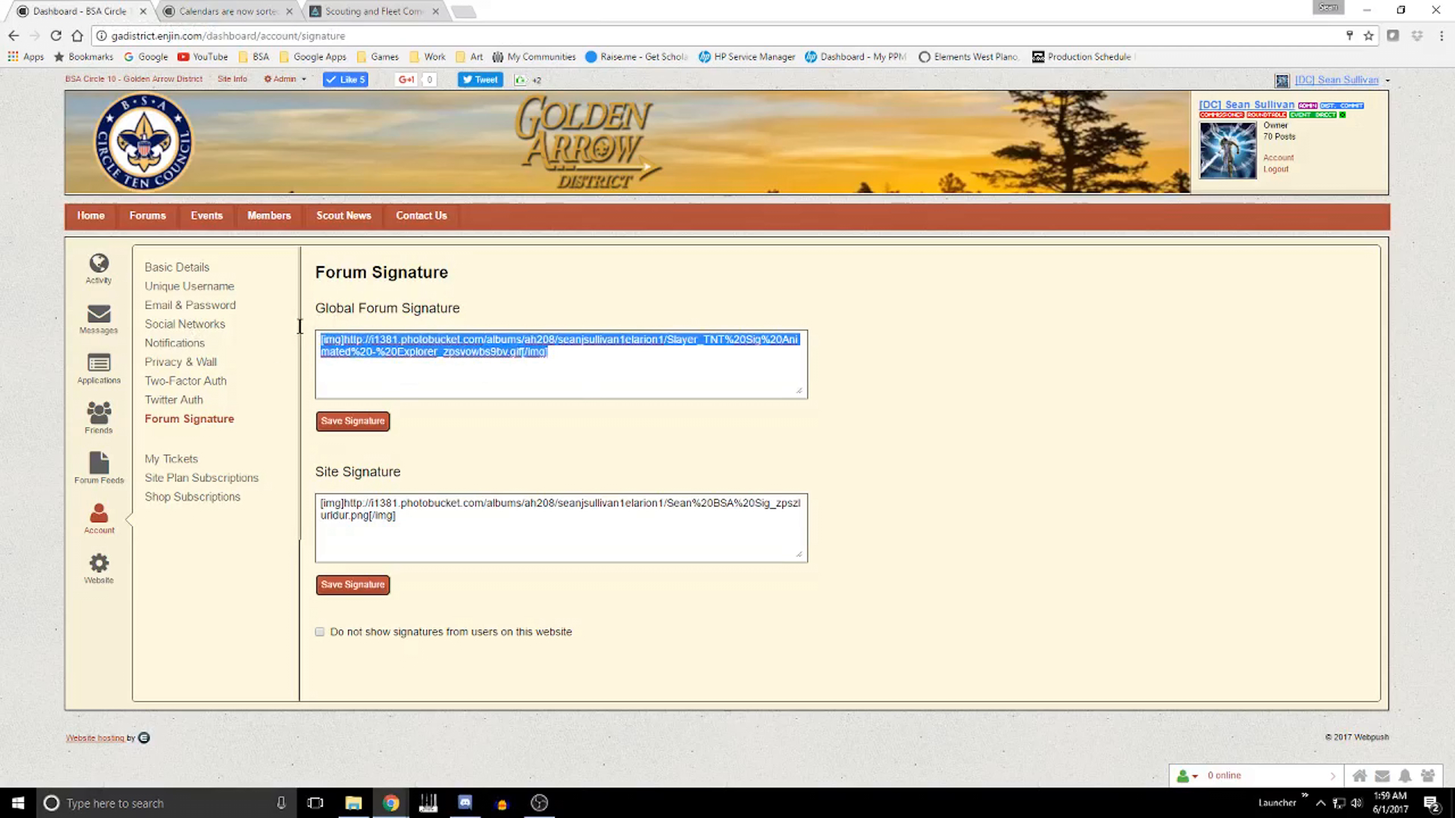
{"action": "left_click", "coordinate": [664, 392]}
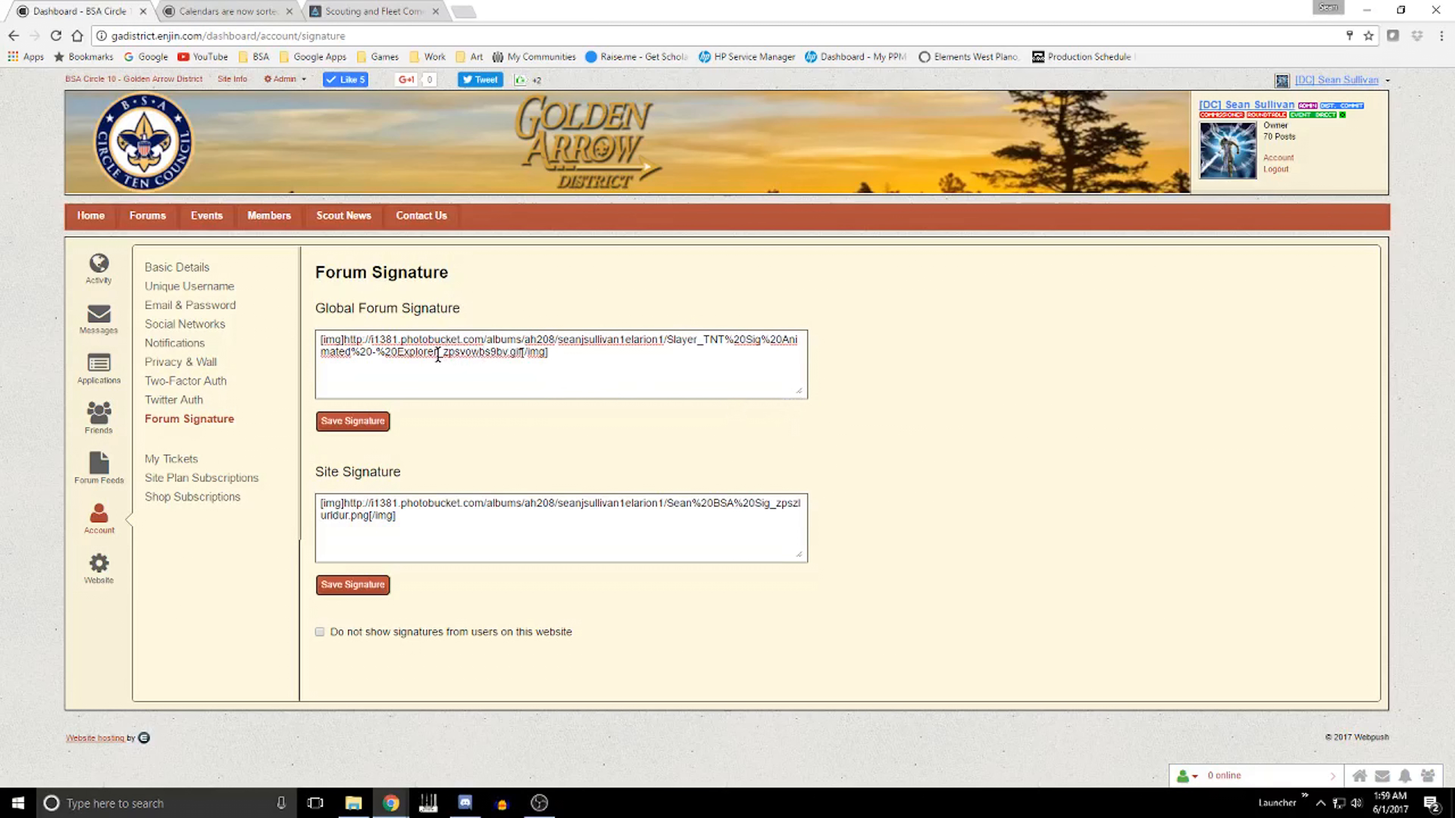
{"action": "left_click_drag", "start_coordinate": [566, 352], "coordinate": [303, 331]}
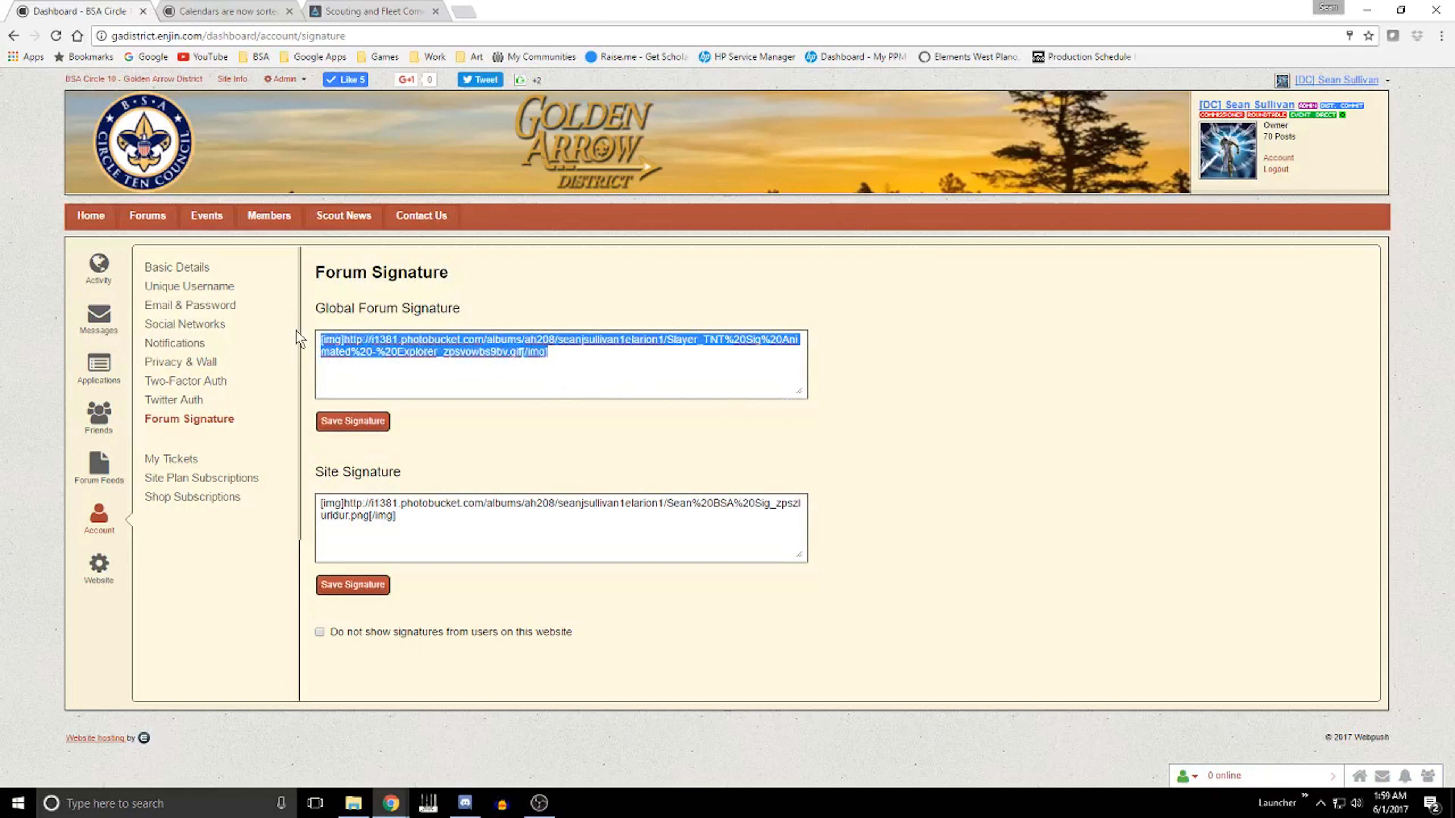
{"action": "left_click", "coordinate": [425, 374]}
{"action": "left_click", "coordinate": [601, 369]}
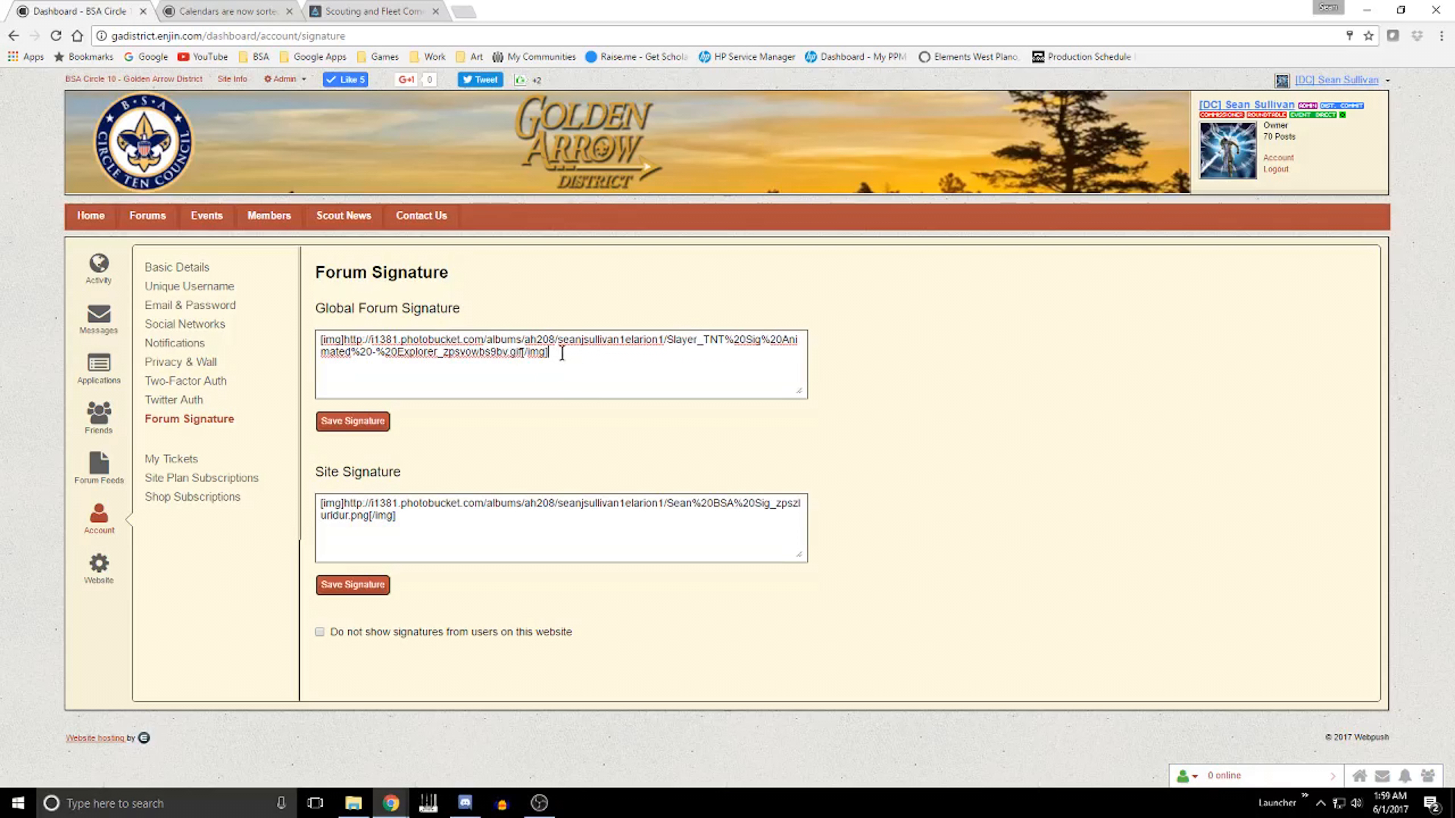
Step: Reselect the global signature text repeatedly, leaving it unchanged with the caret at its end
{"action": "key", "text": "ctrl+a"}
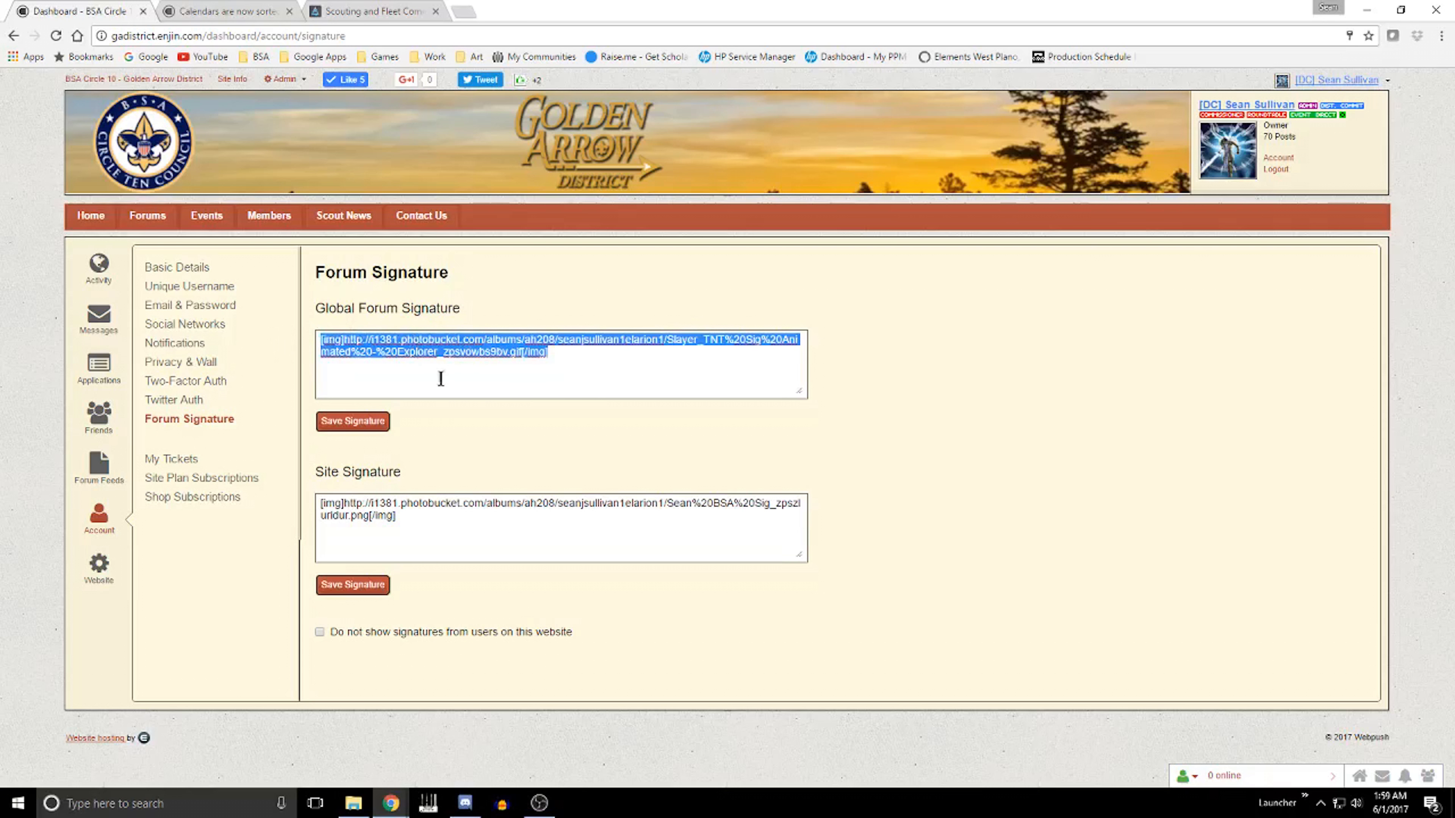
{"action": "left_click", "coordinate": [561, 352]}
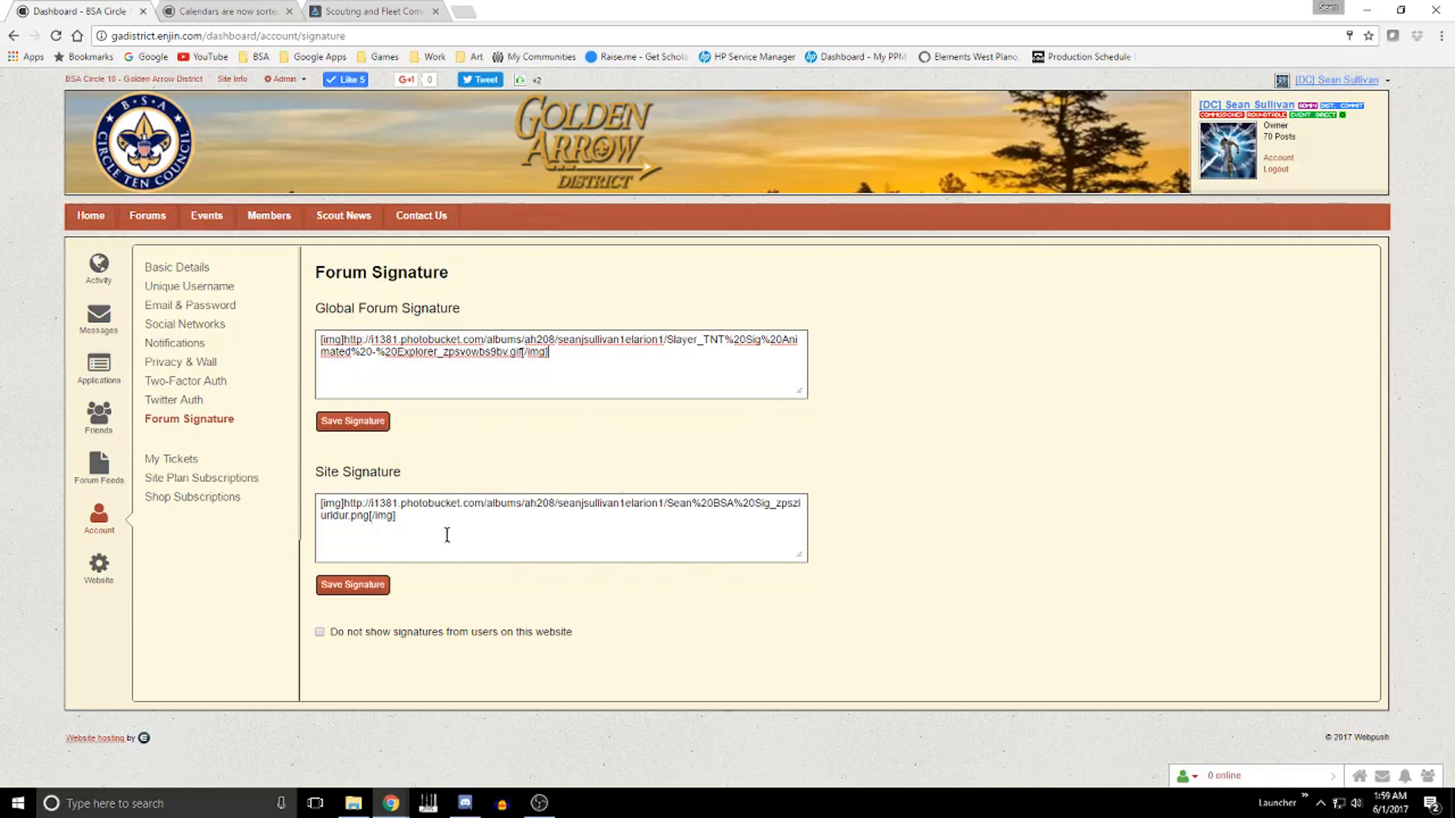
{"action": "mouse_move", "coordinate": [559, 348]}
{"action": "left_mouse_down"}
{"action": "mouse_move", "coordinate": [387, 353]}
{"action": "mouse_move", "coordinate": [285, 328]}
{"action": "left_mouse_up"}
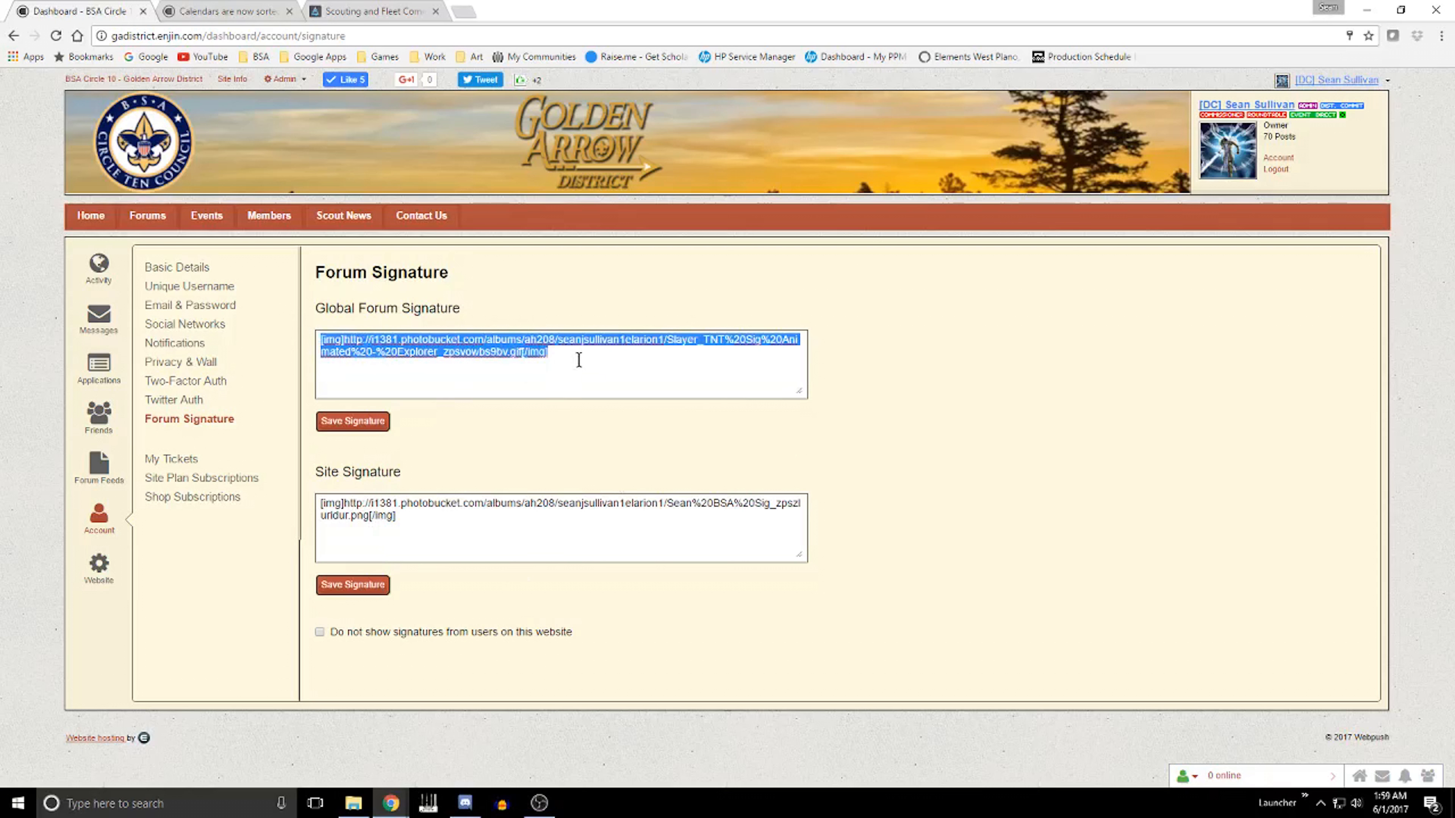
{"action": "left_click", "coordinate": [577, 360]}
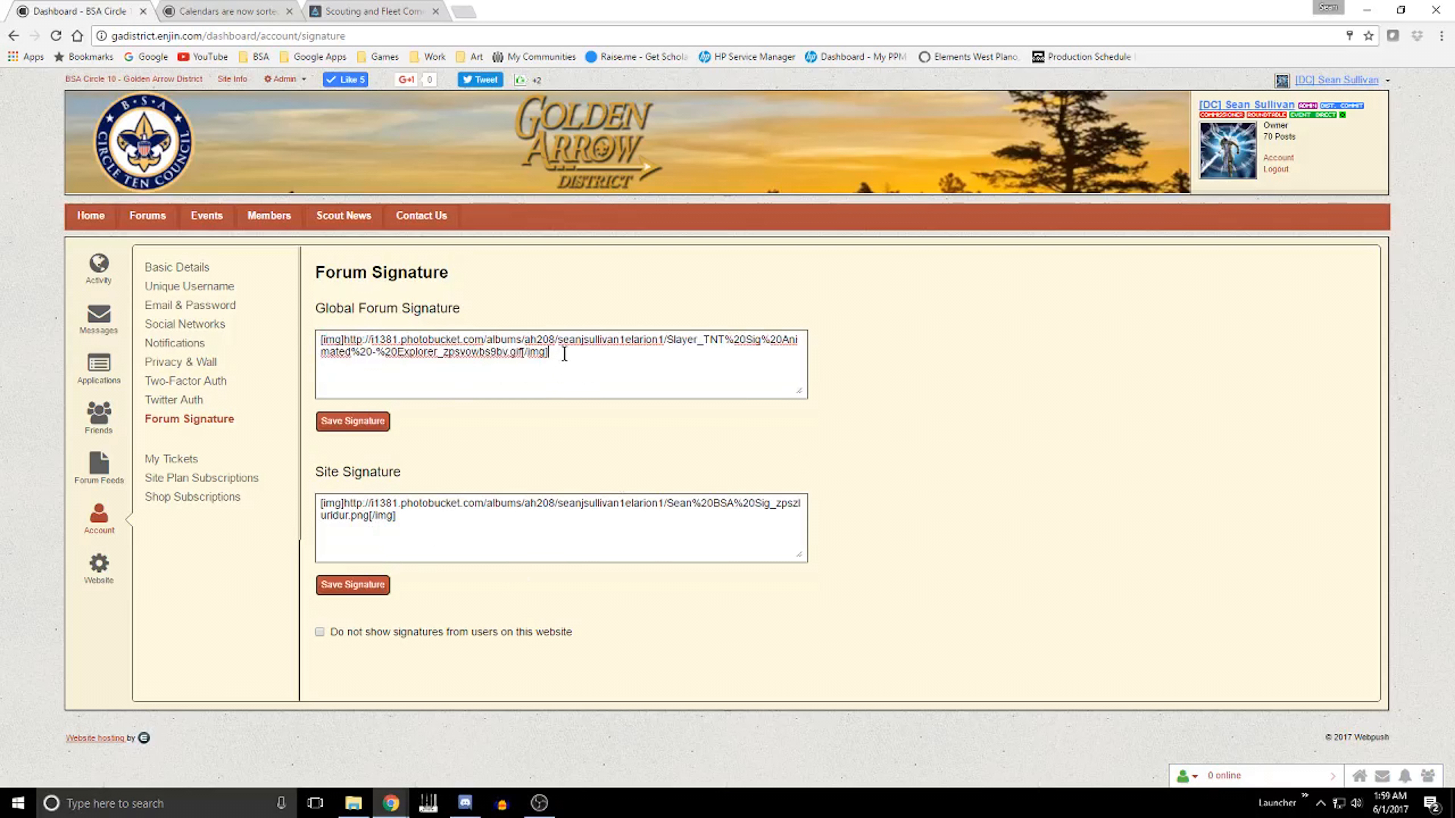
{"action": "left_click_drag", "start_coordinate": [564, 353], "coordinate": [290, 338]}
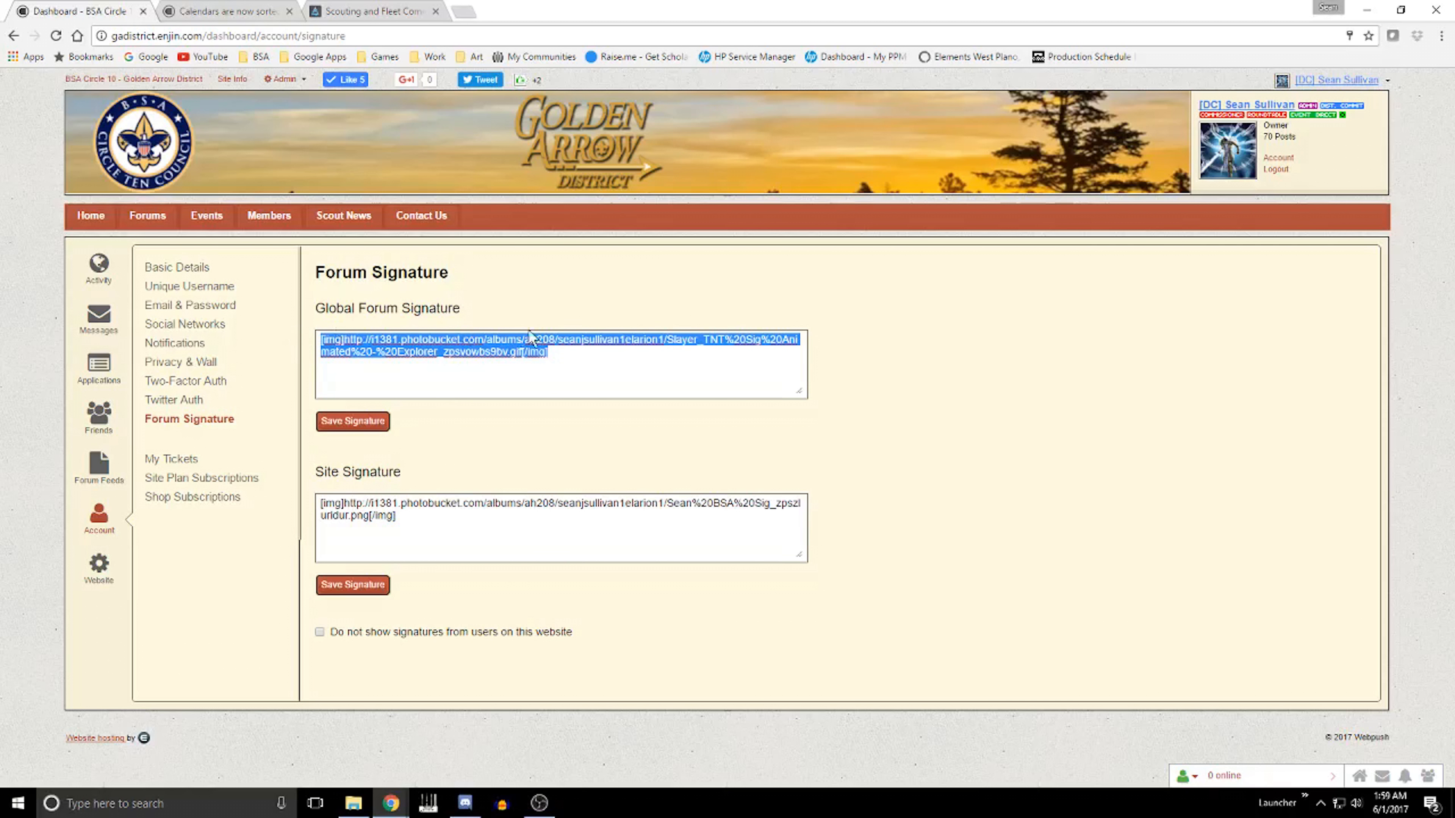
{"action": "left_click", "coordinate": [565, 360]}
{"action": "left_click_drag", "start_coordinate": [564, 361], "coordinate": [281, 335]}
{"action": "left_click", "coordinate": [570, 360]}
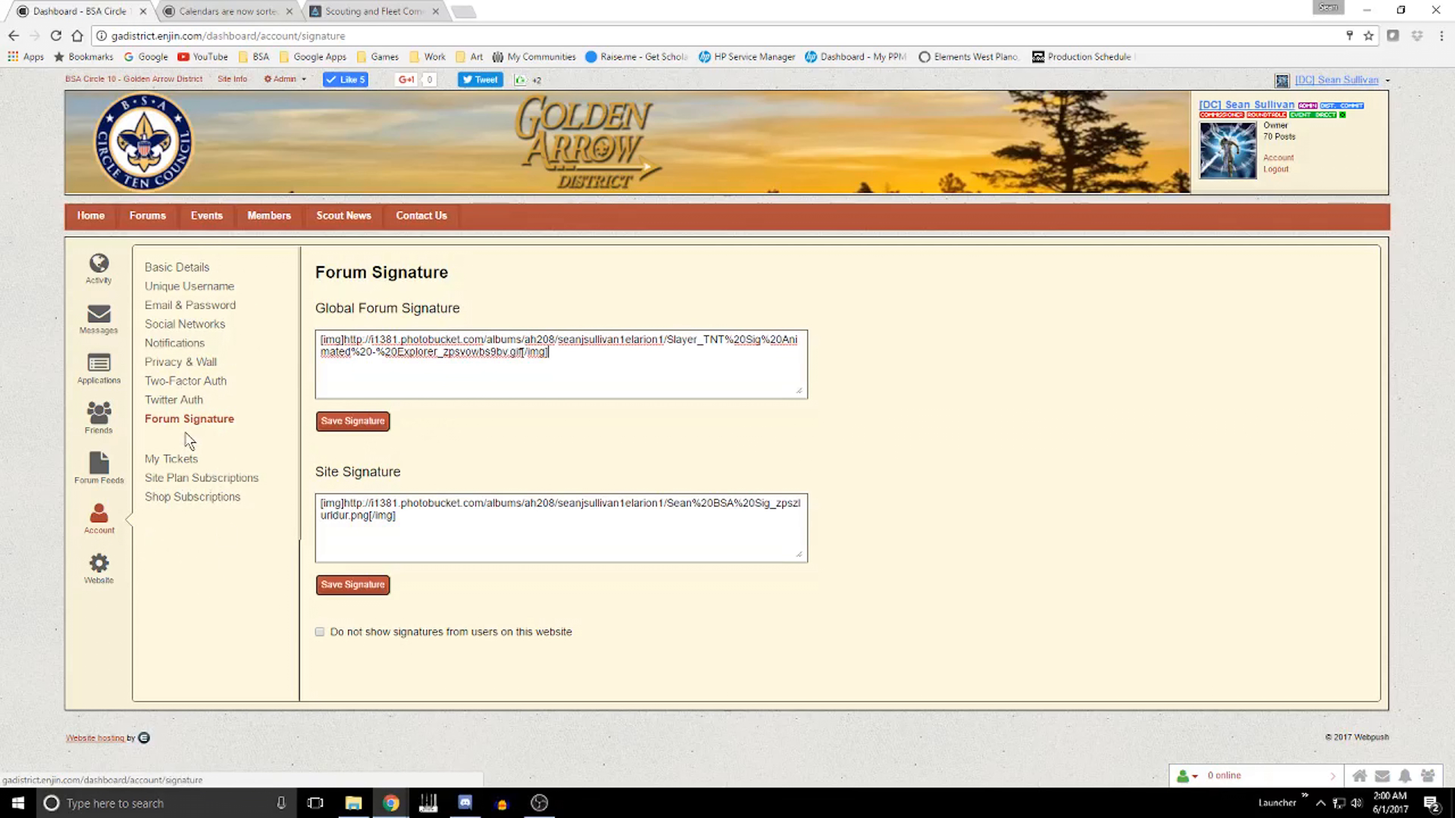
Step: Open Activity and scroll through the My Posts feed
{"action": "left_click", "coordinate": [98, 265]}
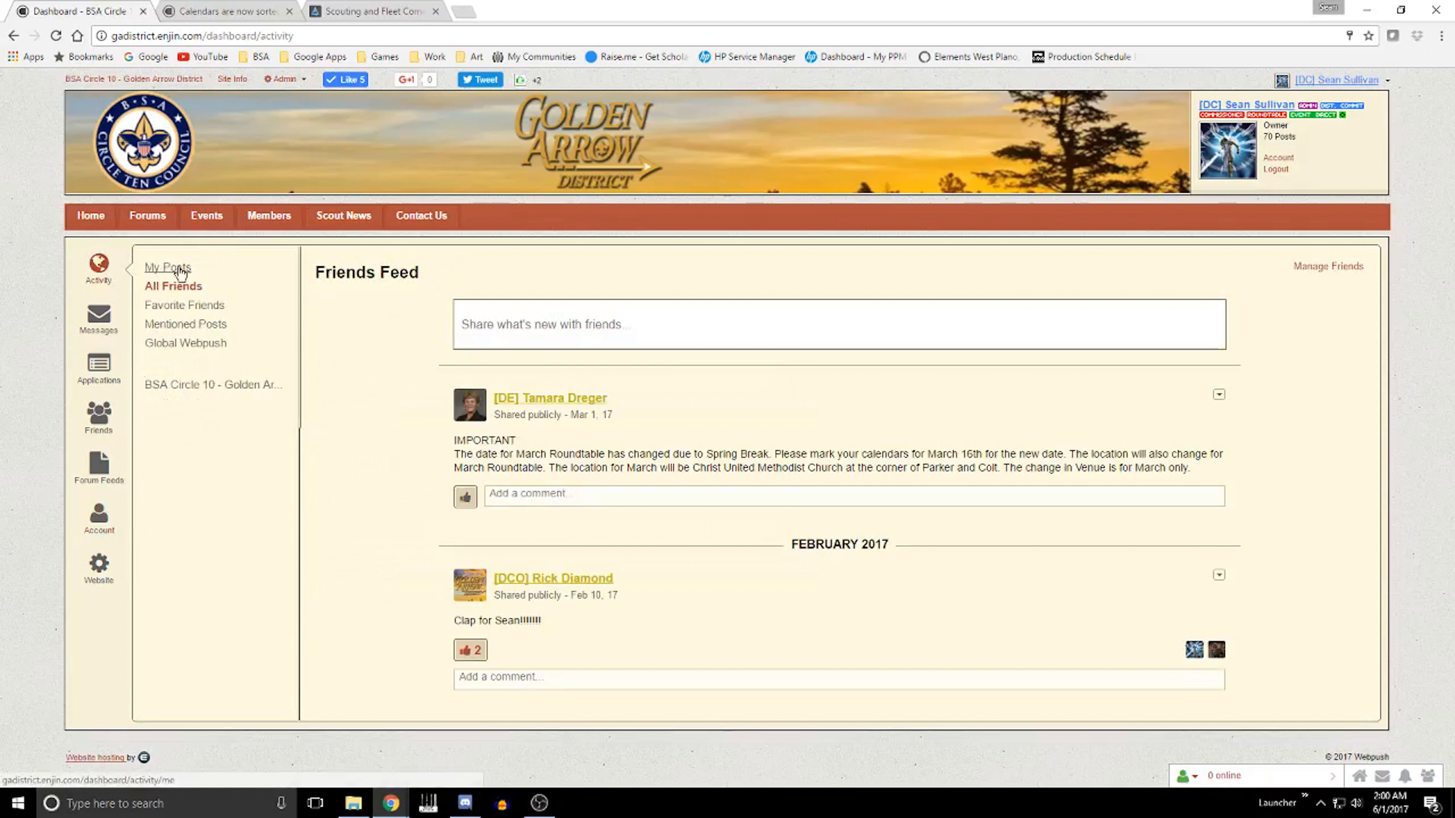
{"action": "left_click", "coordinate": [185, 277]}
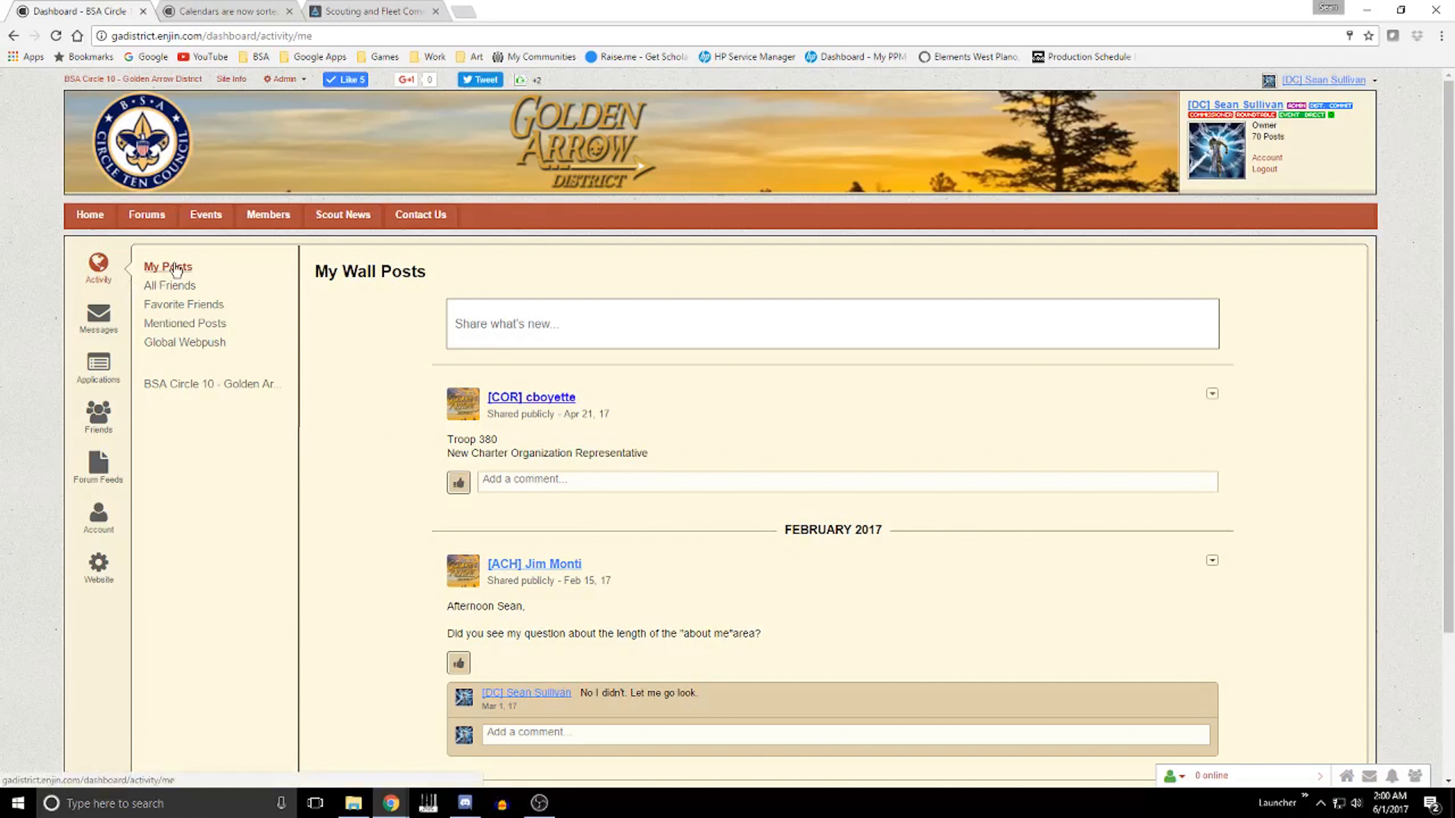
{"action": "scroll", "coordinate": [420, 385], "scroll_direction": "down", "scroll_amount": 3}
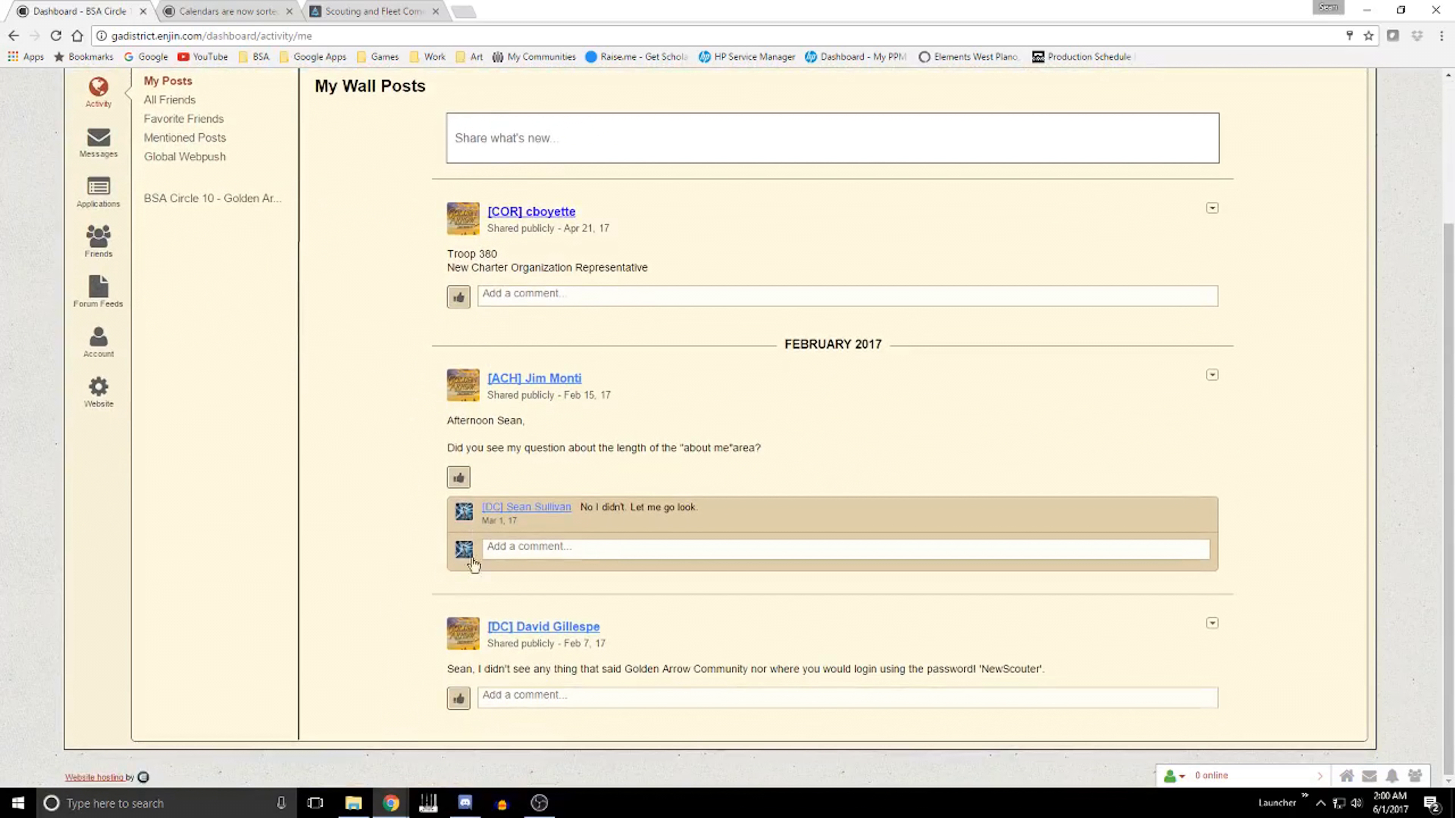
{"action": "scroll", "coordinate": [455, 390], "scroll_direction": "up", "scroll_amount": 3}
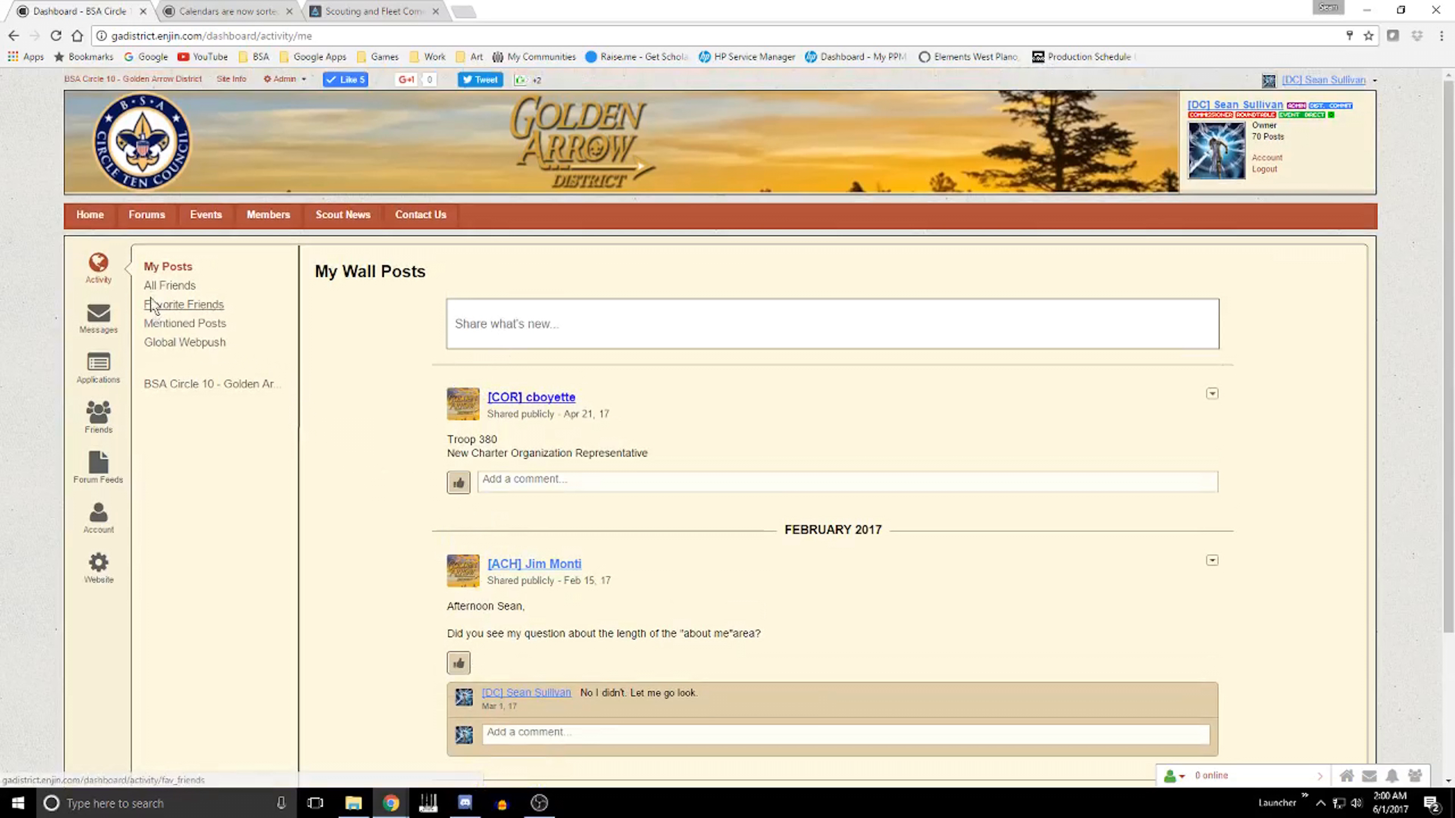
Step: View the All Friends and Favorite Friends feeds, then open the Messages inbox
{"action": "left_click", "coordinate": [152, 286]}
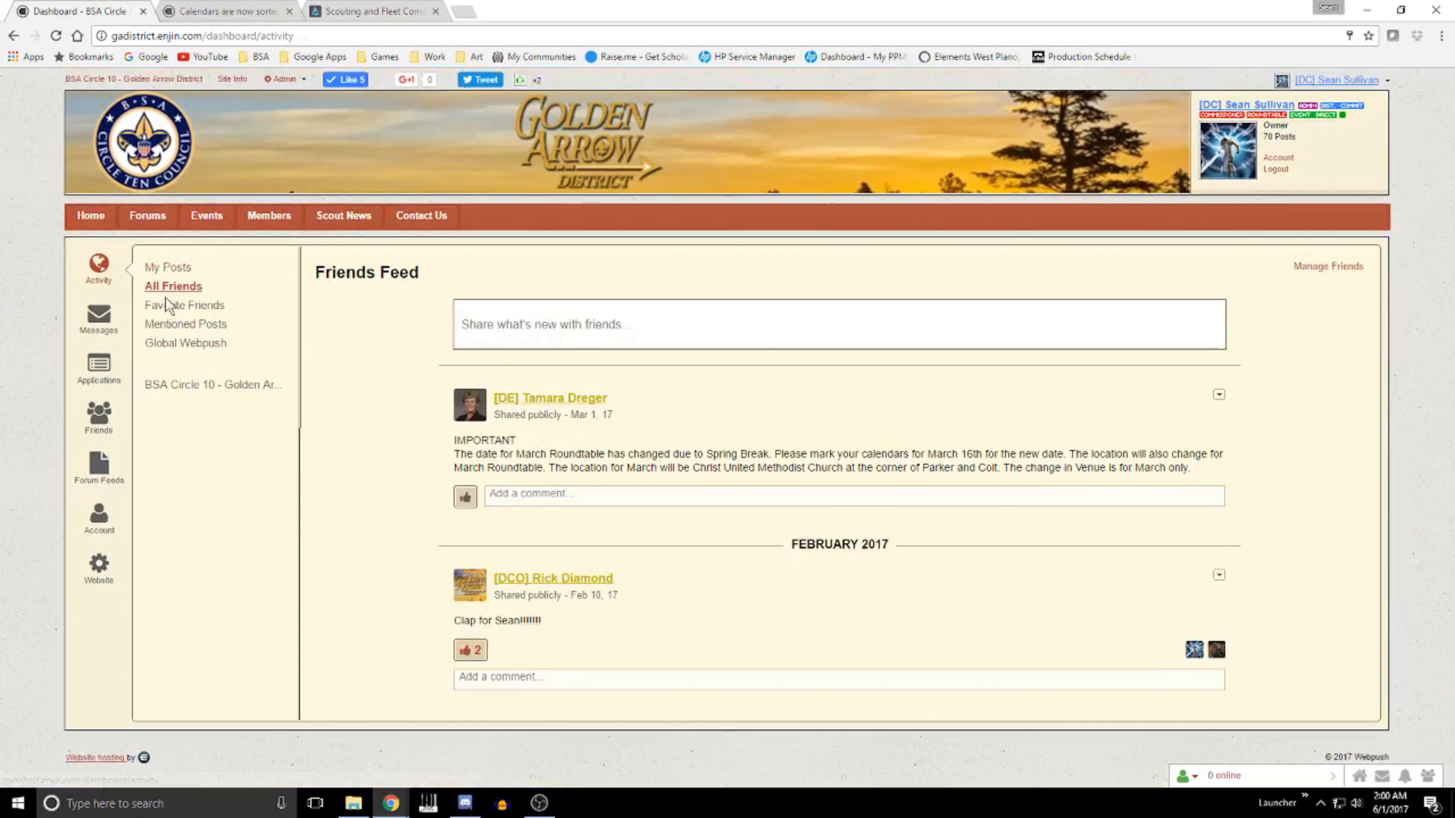
{"action": "left_click", "coordinate": [171, 309]}
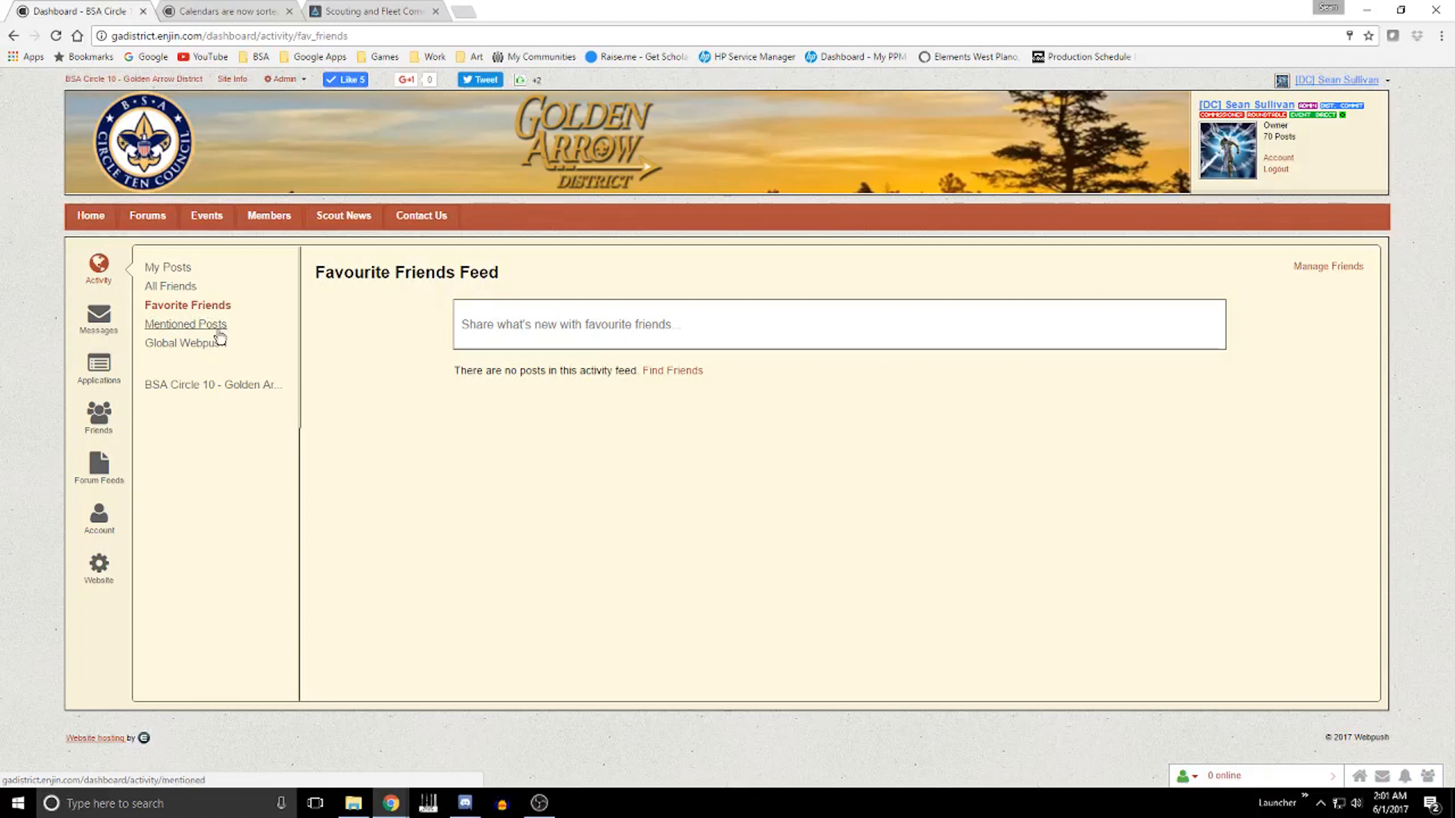
{"action": "left_click", "coordinate": [105, 326]}
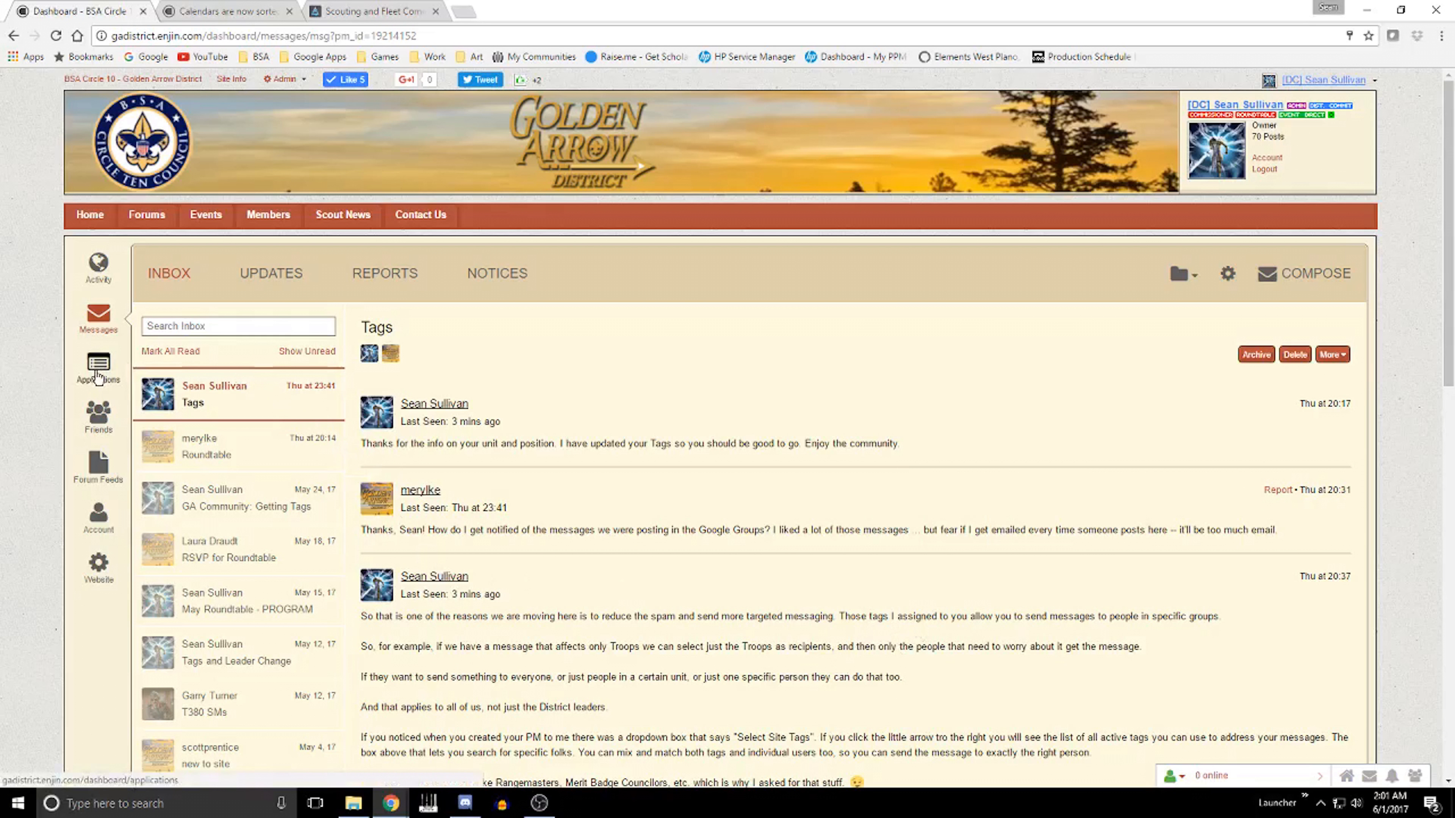
Step: Show the Friends section's All Friends list of 12 friends with last-seen dates and status
{"action": "left_click", "coordinate": [99, 415]}
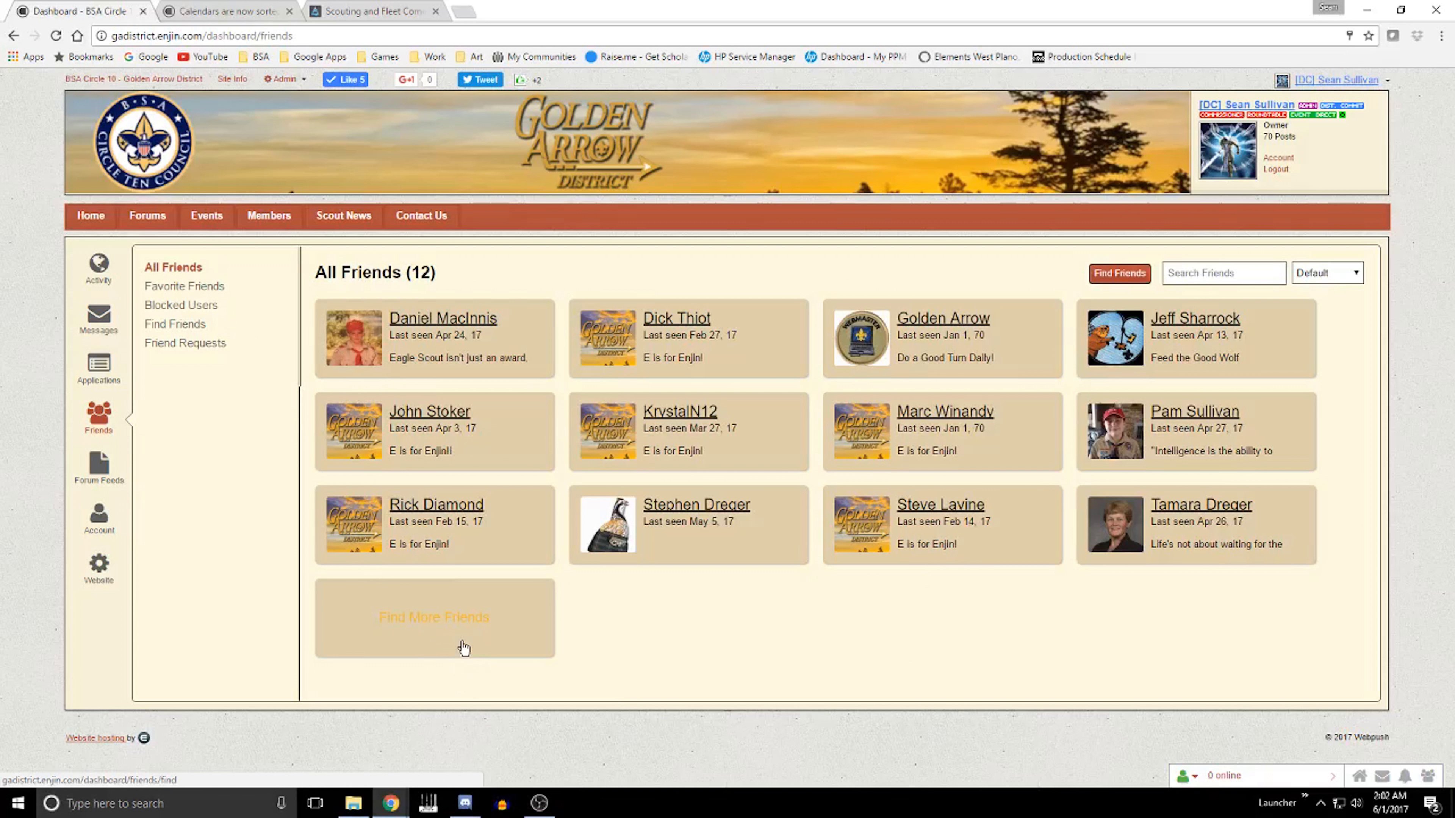
Step: Try the friends search with a username and Default sort, then go to Find Friends
{"action": "left_click", "coordinate": [1215, 275]}
{"action": "left_click", "coordinate": [1315, 275]}
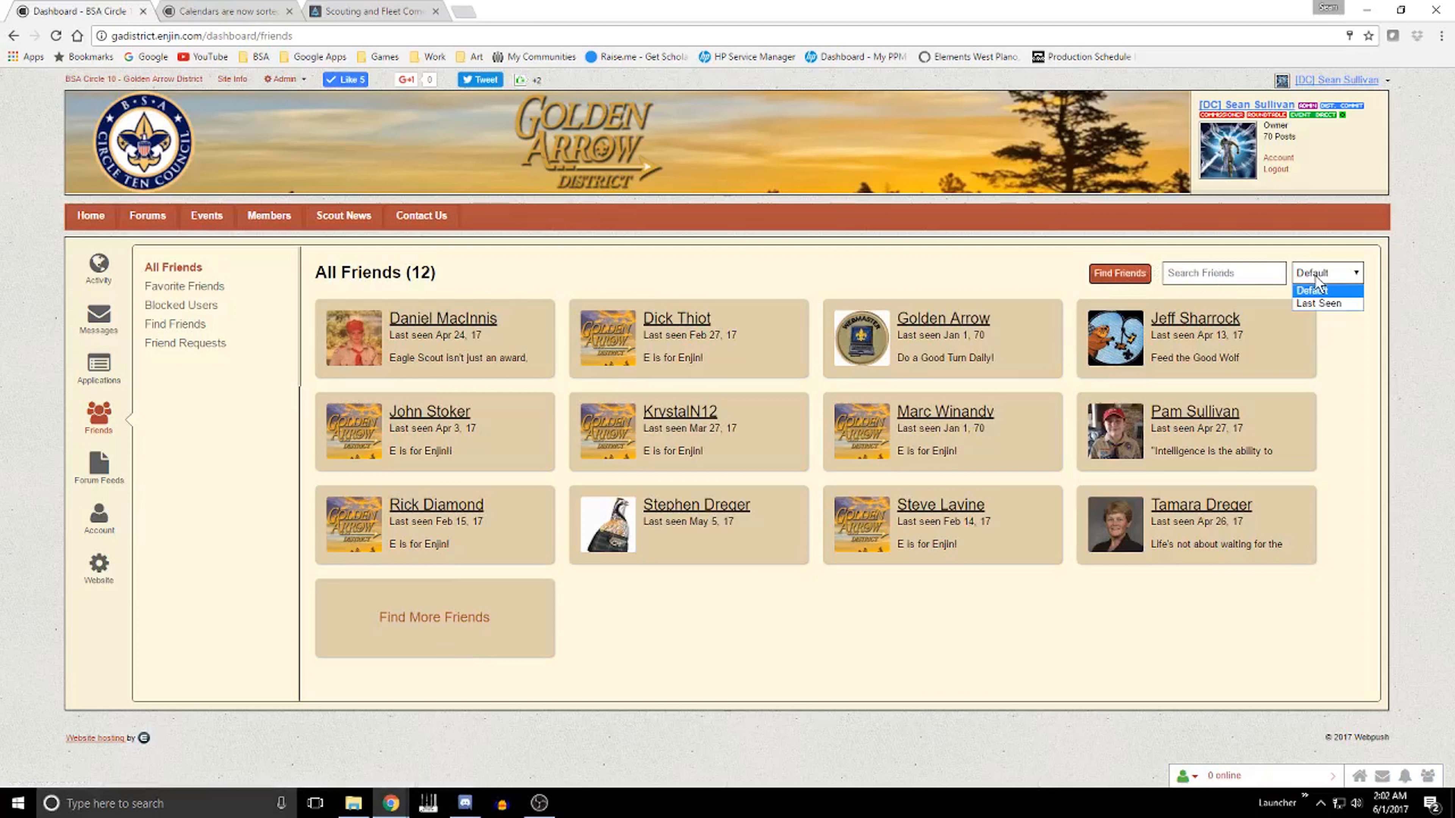
{"action": "left_click", "coordinate": [1320, 280]}
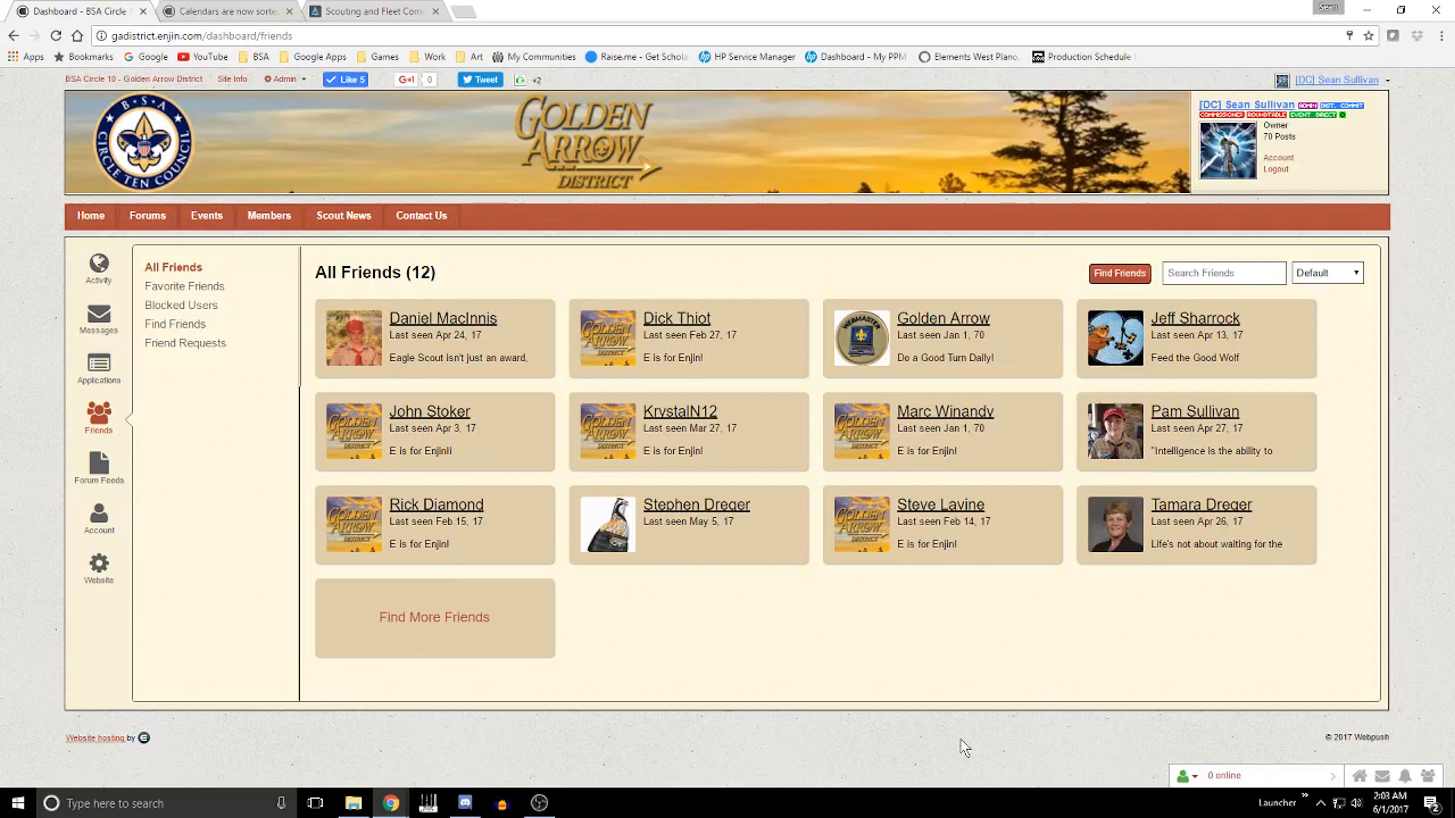
{"action": "type", "text": "boho"}
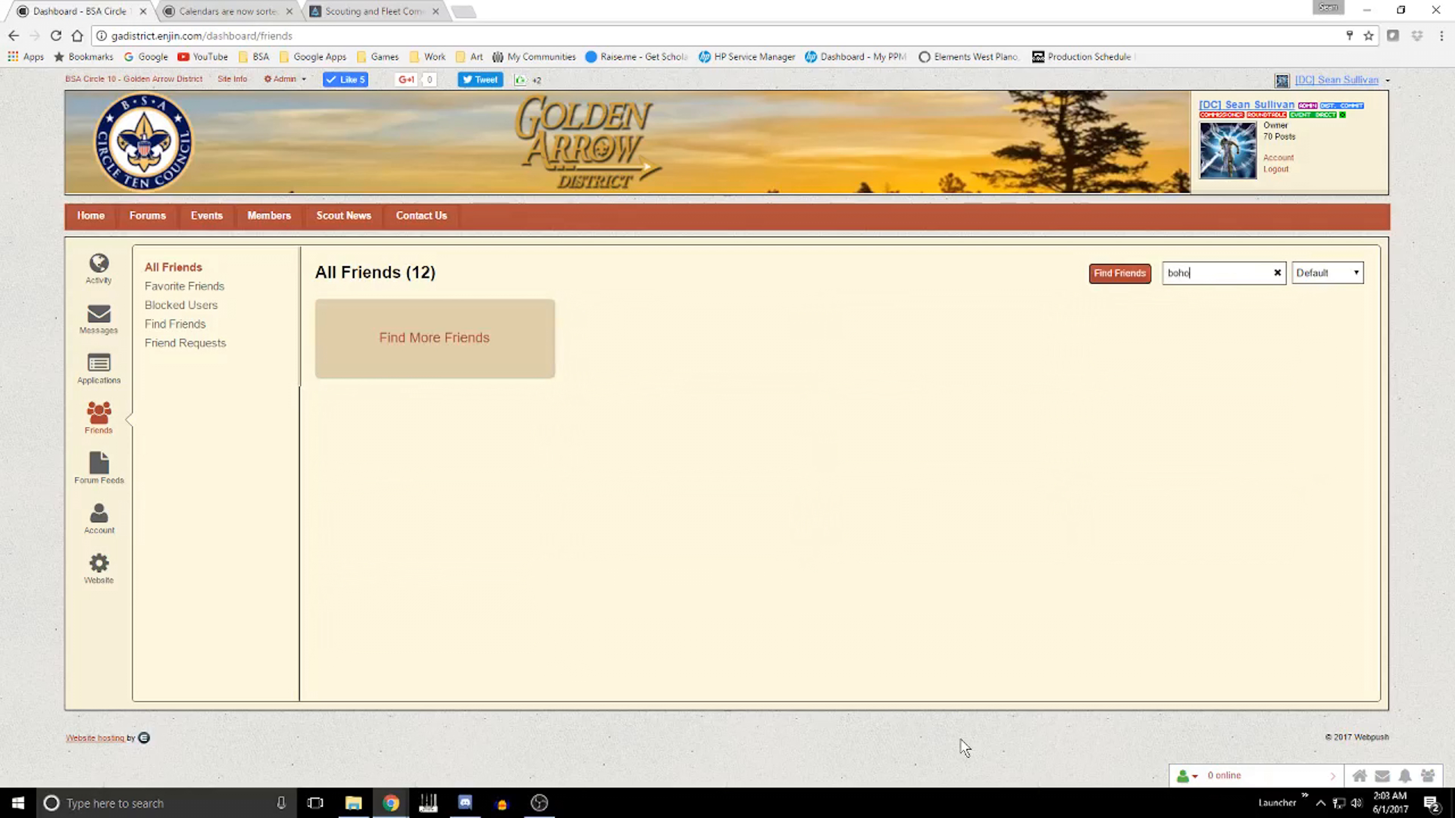
{"action": "type", "text": "dnett"}
{"action": "left_click", "coordinate": [1114, 275]}
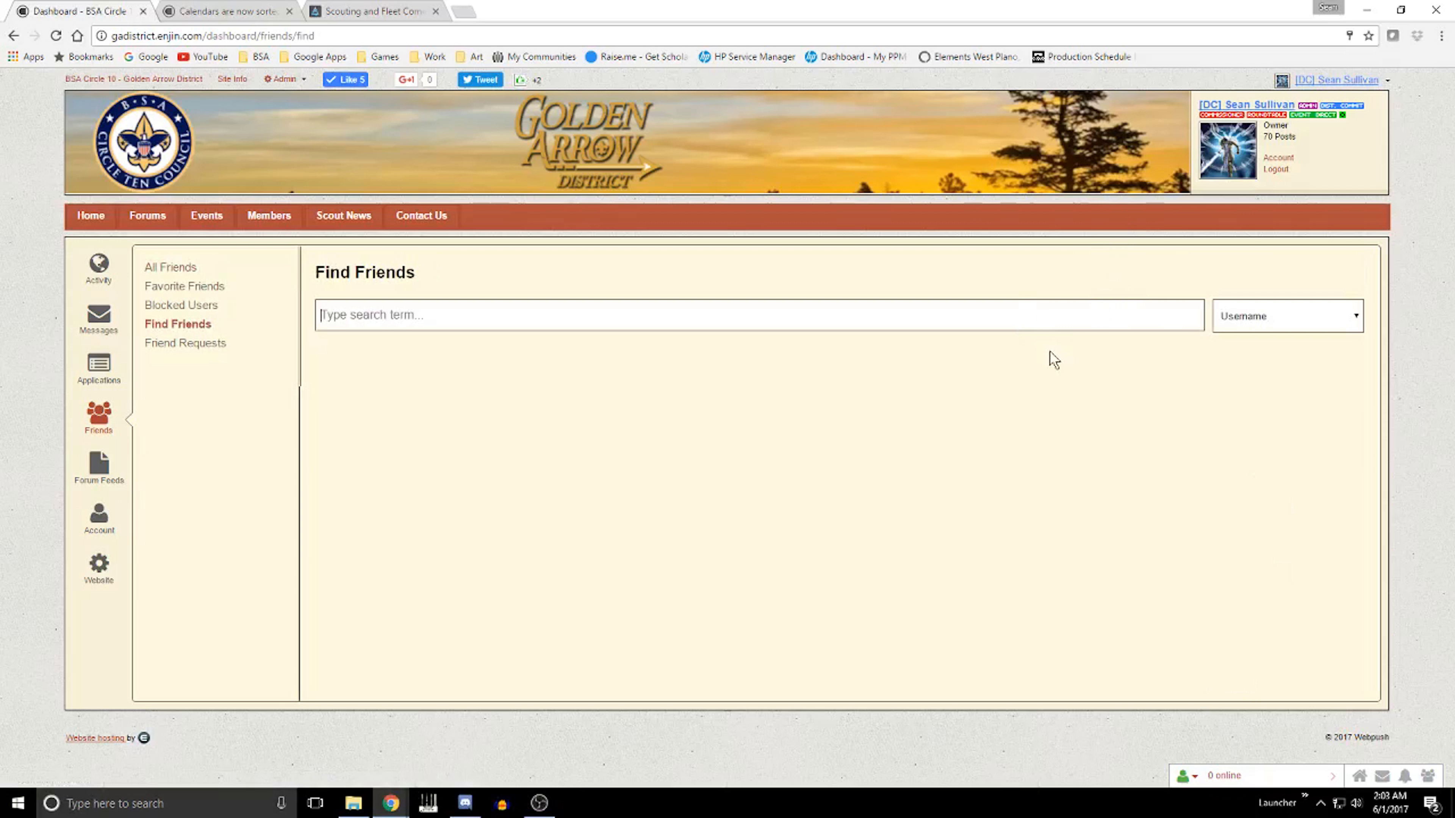
Step: Search users by a partial username (four matches), then return to All Friends (12)
{"action": "type", "text": "bo"}
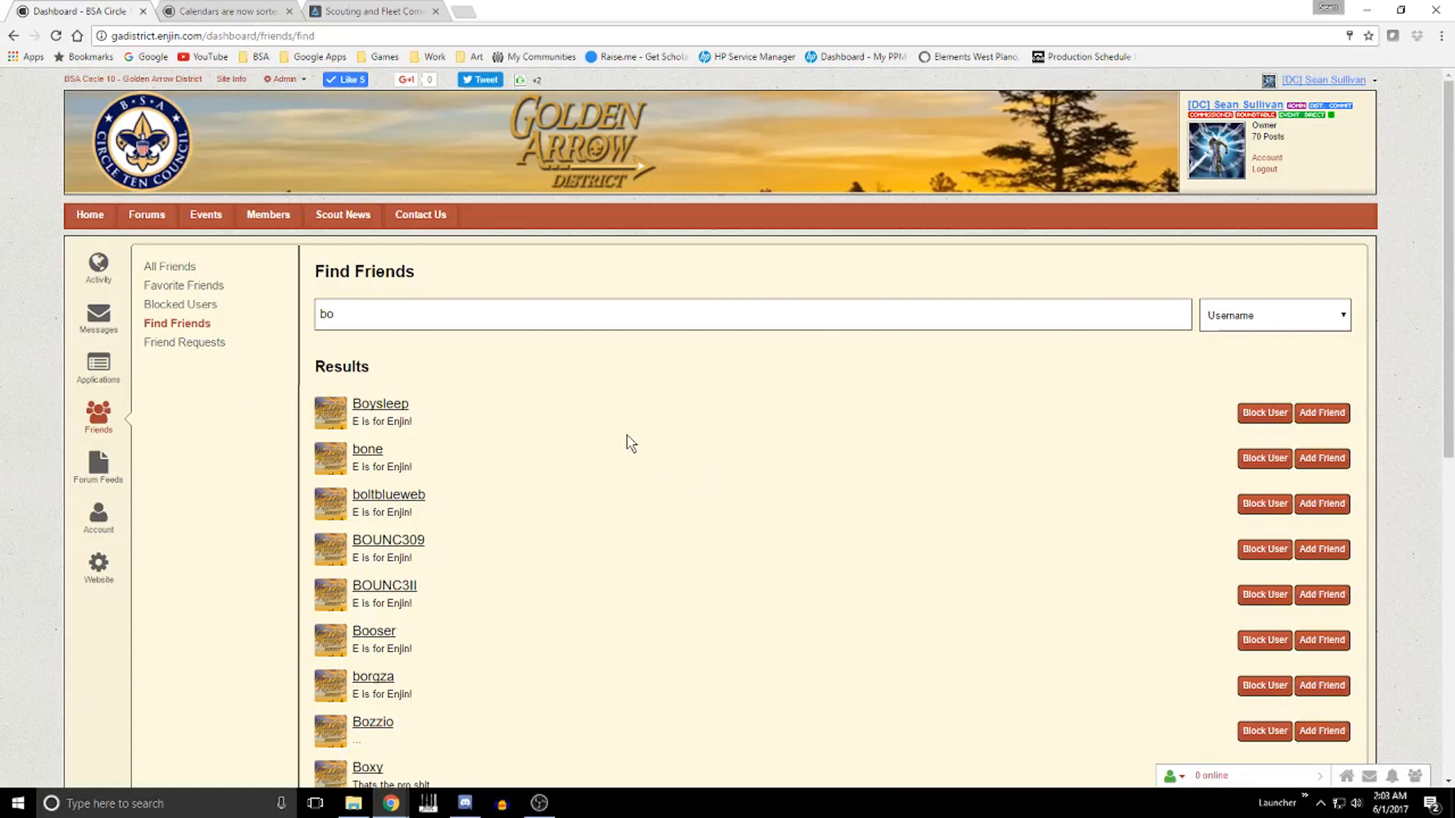
{"action": "type", "text": "hod"}
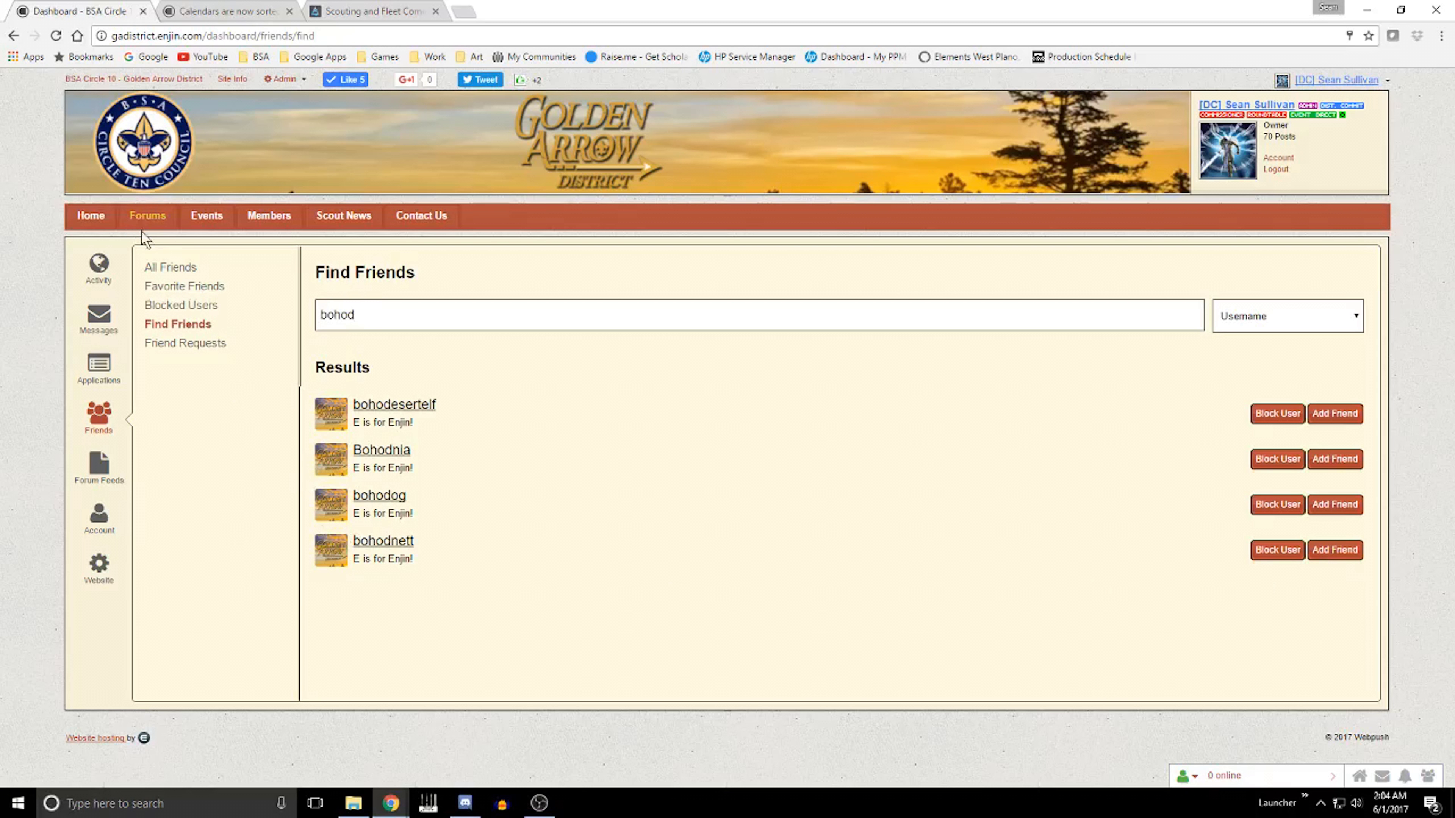
{"action": "left_click", "coordinate": [173, 269]}
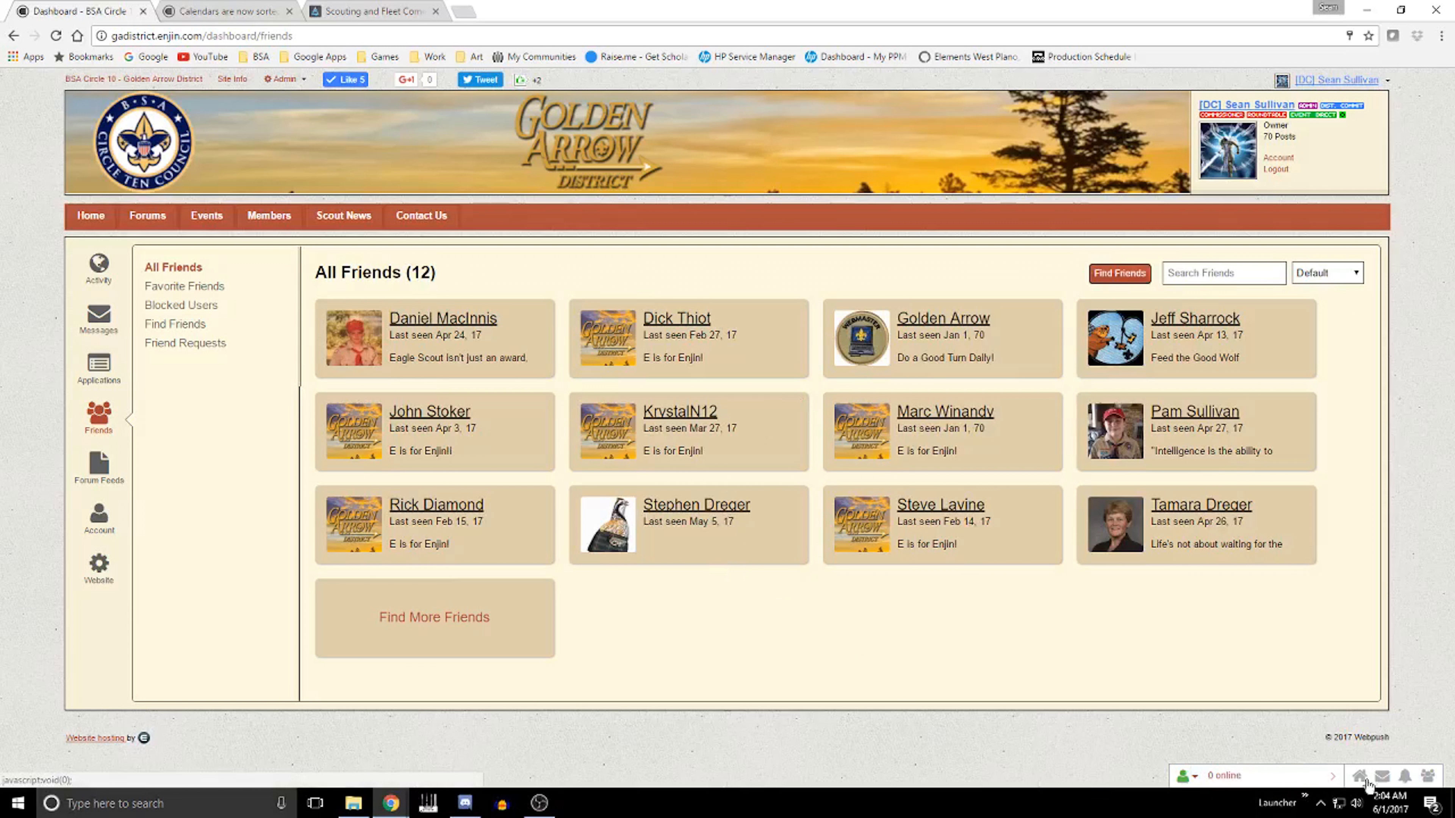
{"action": "left_click", "coordinate": [1313, 778]}
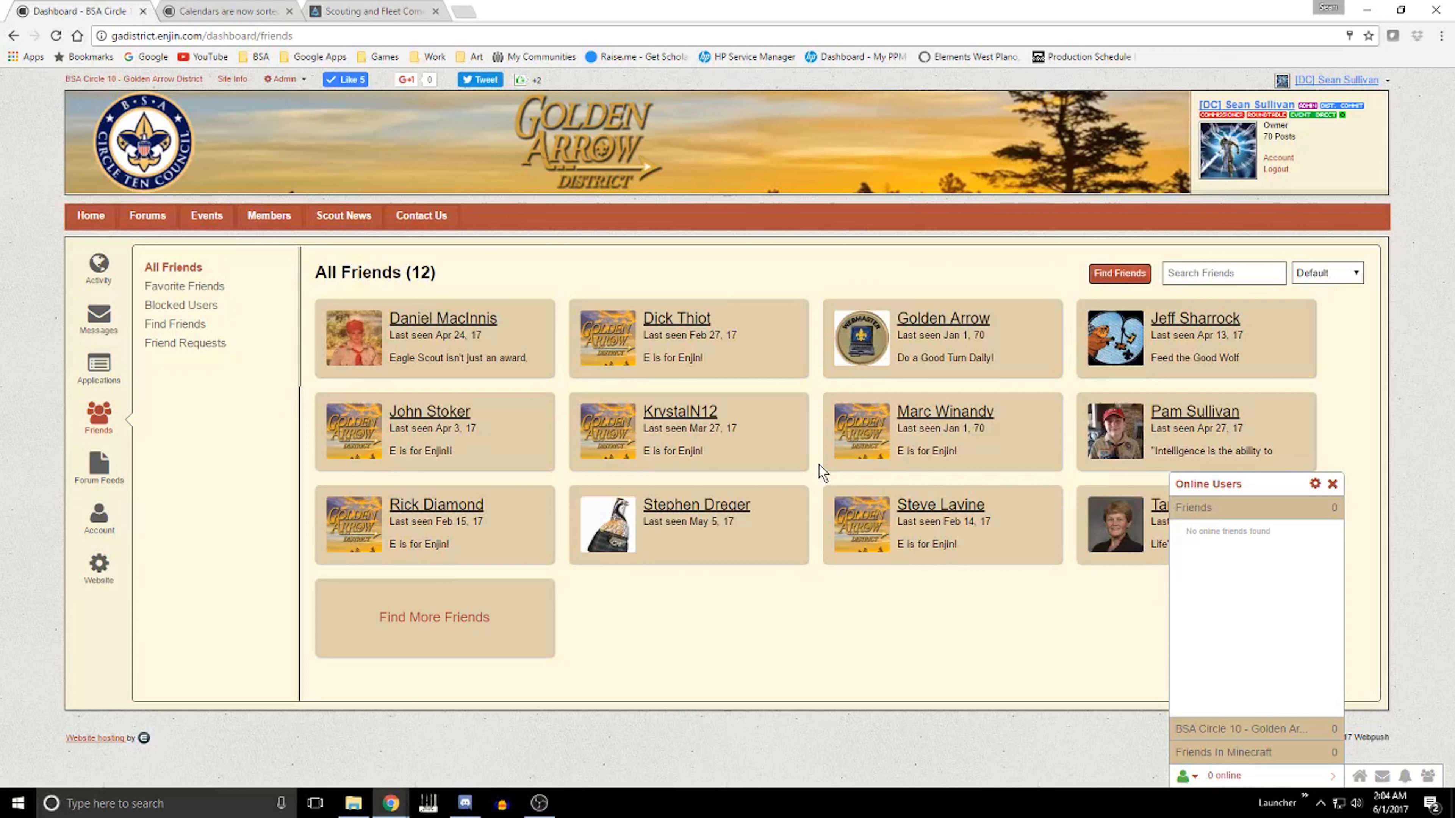
{"action": "mouse_move", "coordinate": [1046, 526]}
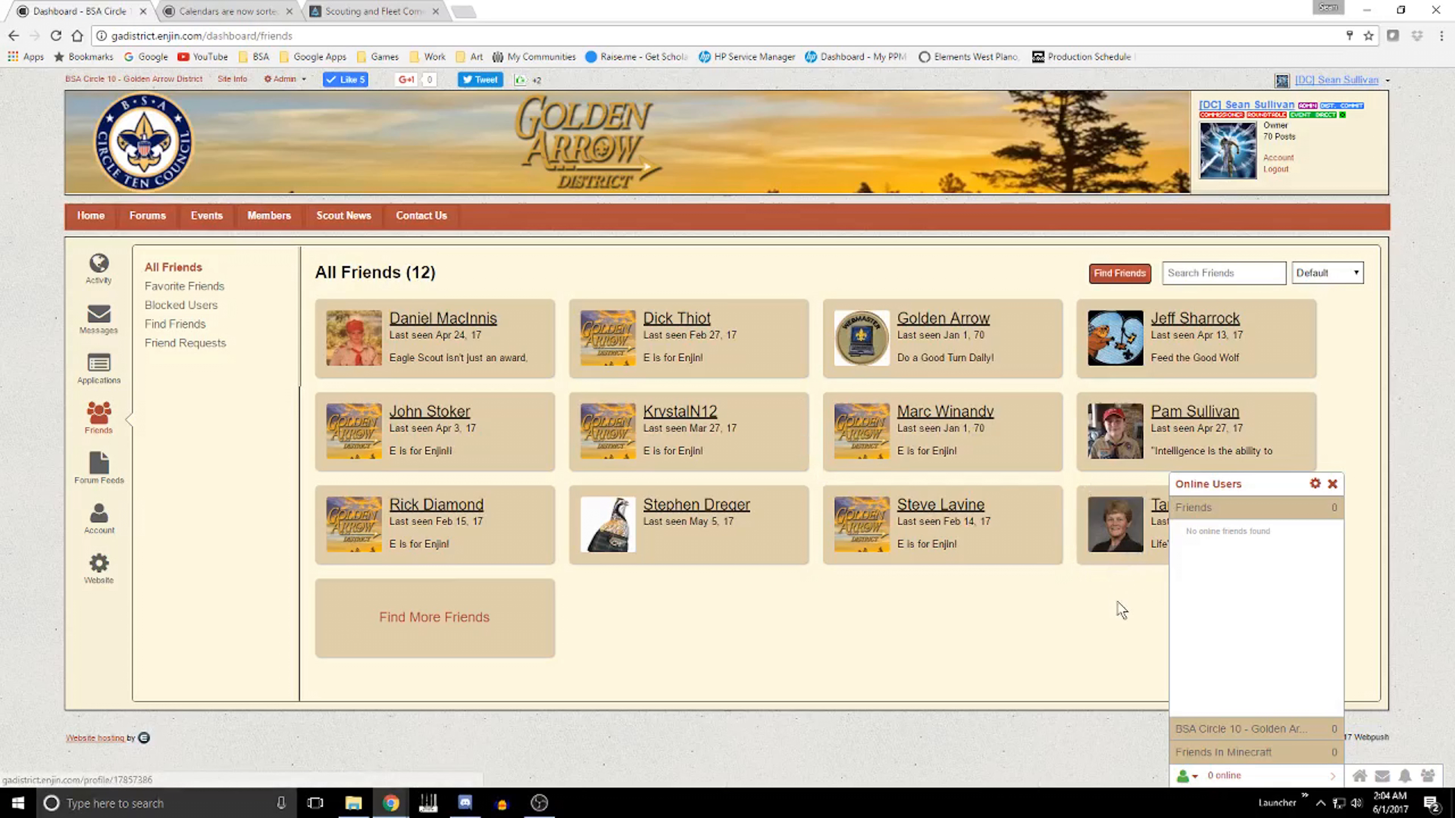
{"action": "left_click", "coordinate": [1332, 484]}
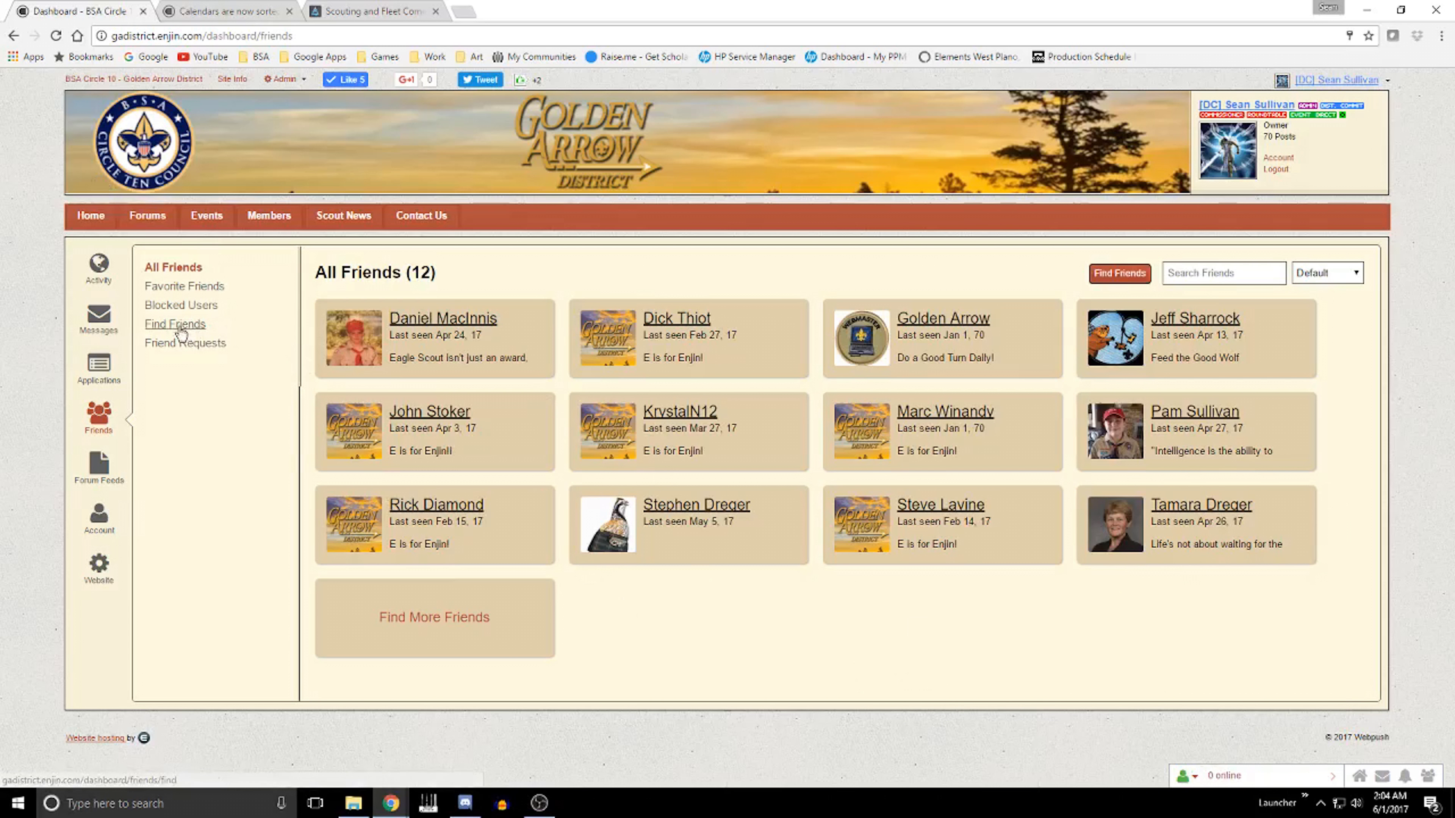
Step: View Friend Requests and Blocked Users, then open Forum Feeds' subscribed threads
{"action": "left_click", "coordinate": [175, 344]}
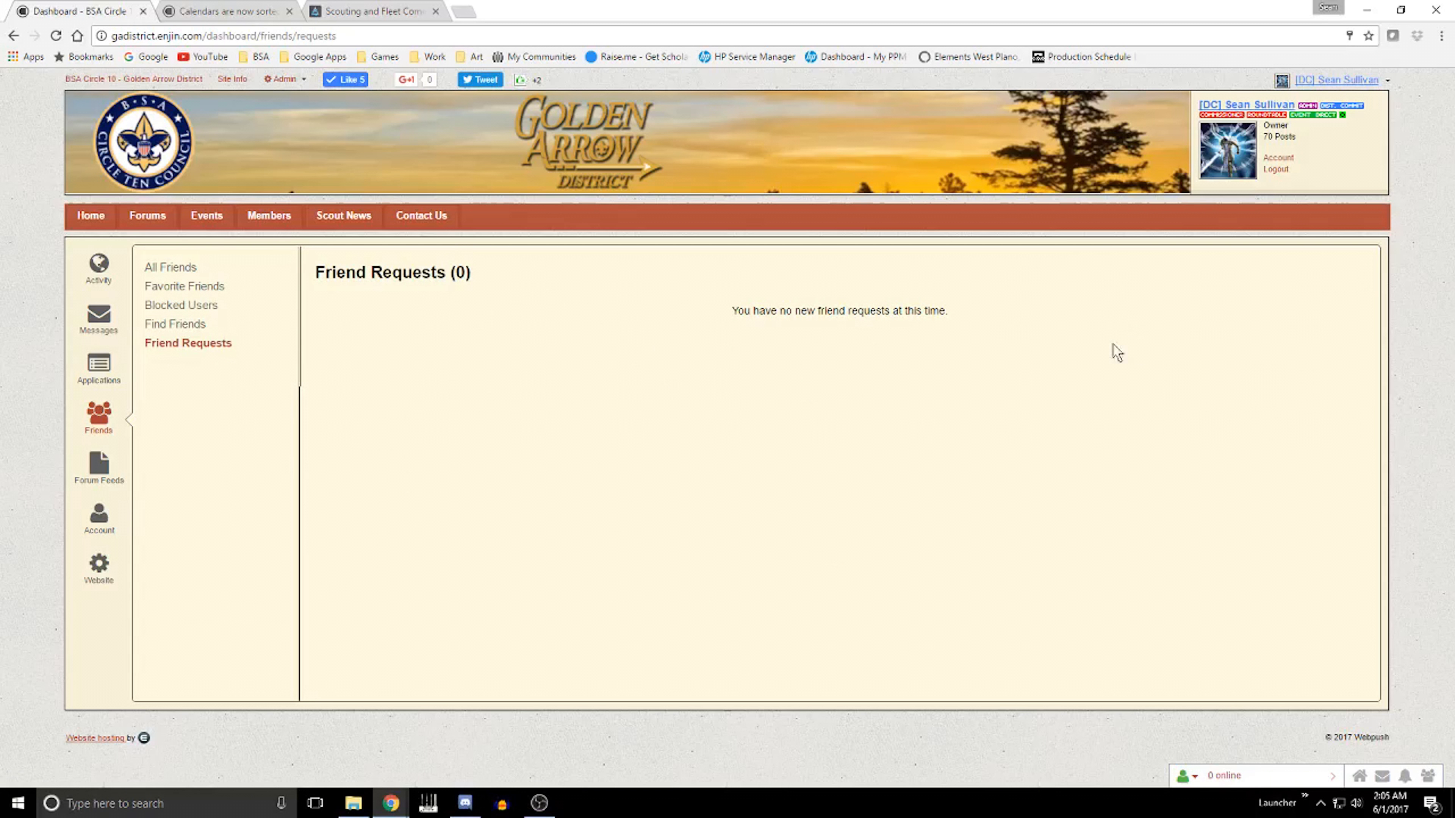
{"action": "left_click", "coordinate": [189, 308]}
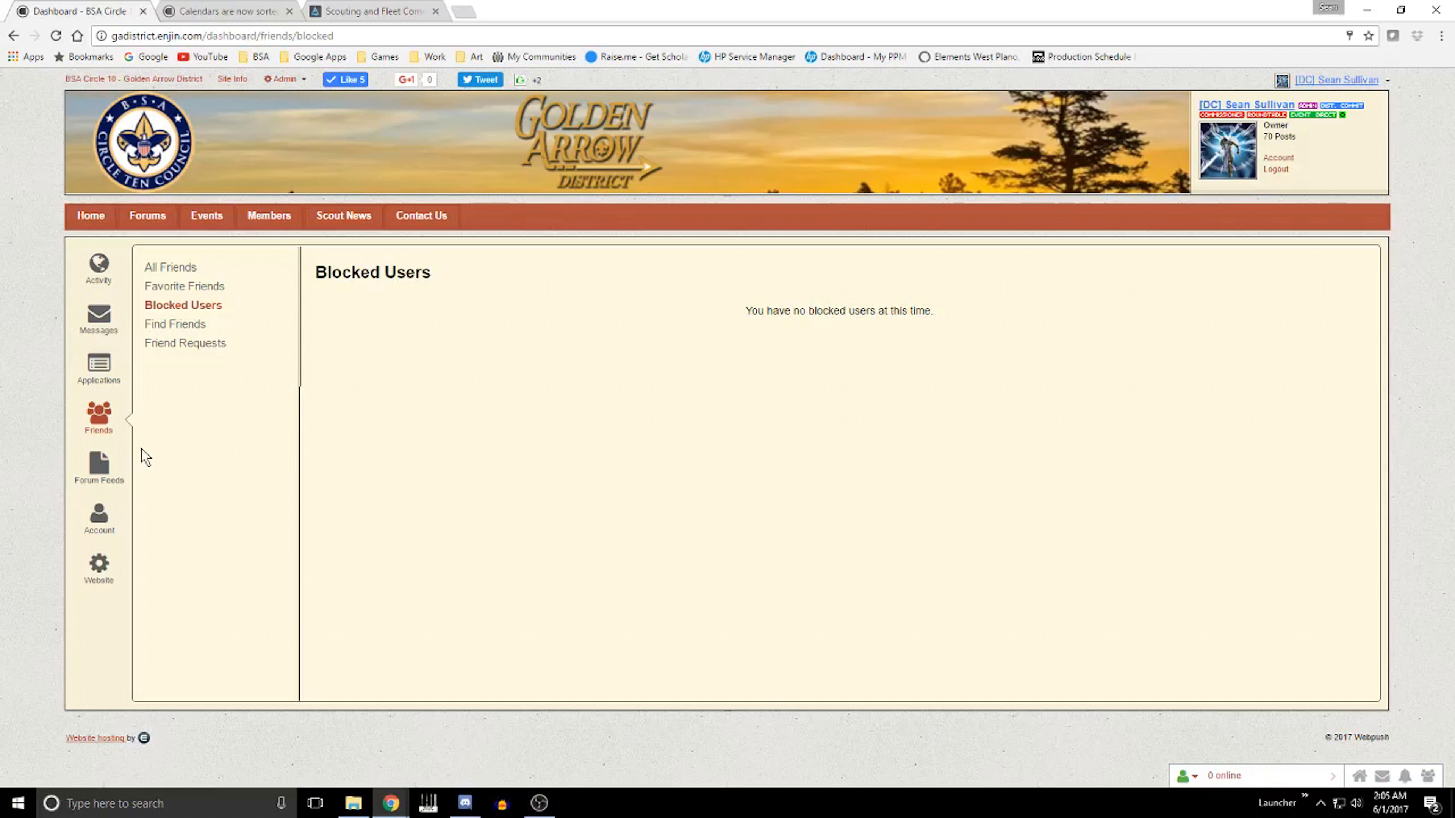
{"action": "left_click", "coordinate": [111, 475]}
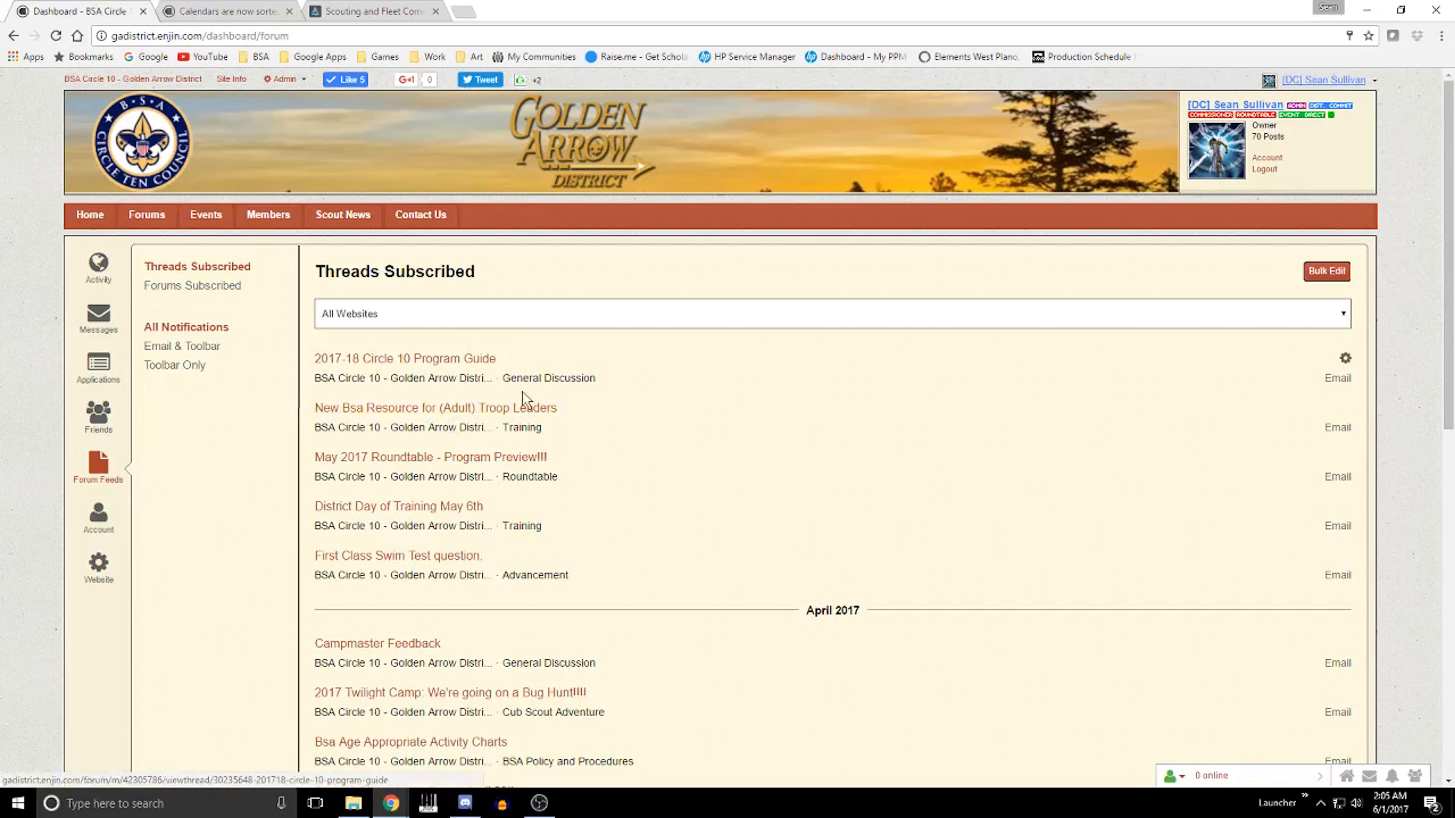
{"action": "scroll", "coordinate": [882, 442], "scroll_direction": "down", "scroll_amount": 3}
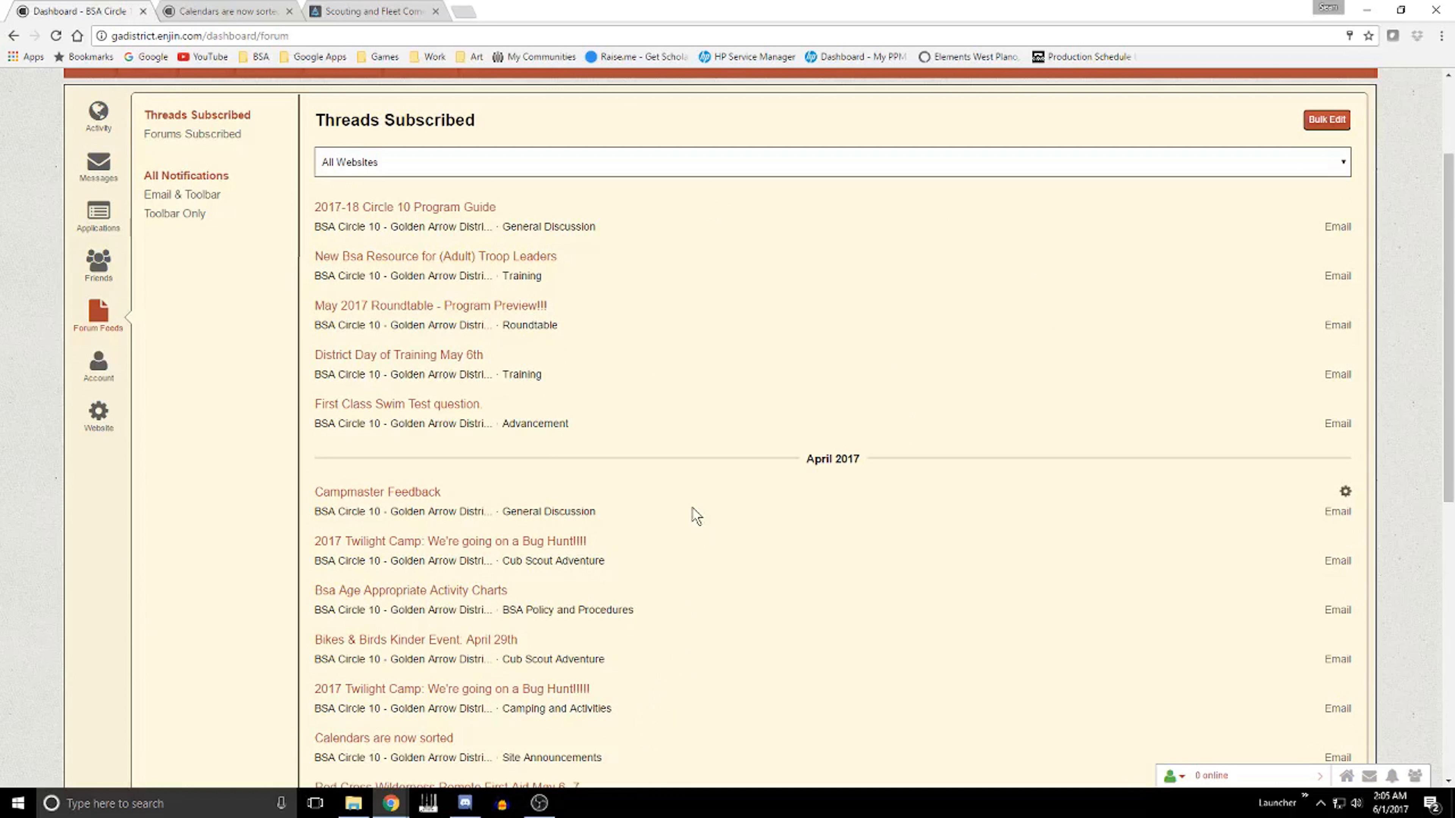
{"action": "scroll", "coordinate": [693, 510], "scroll_direction": "up", "scroll_amount": 3}
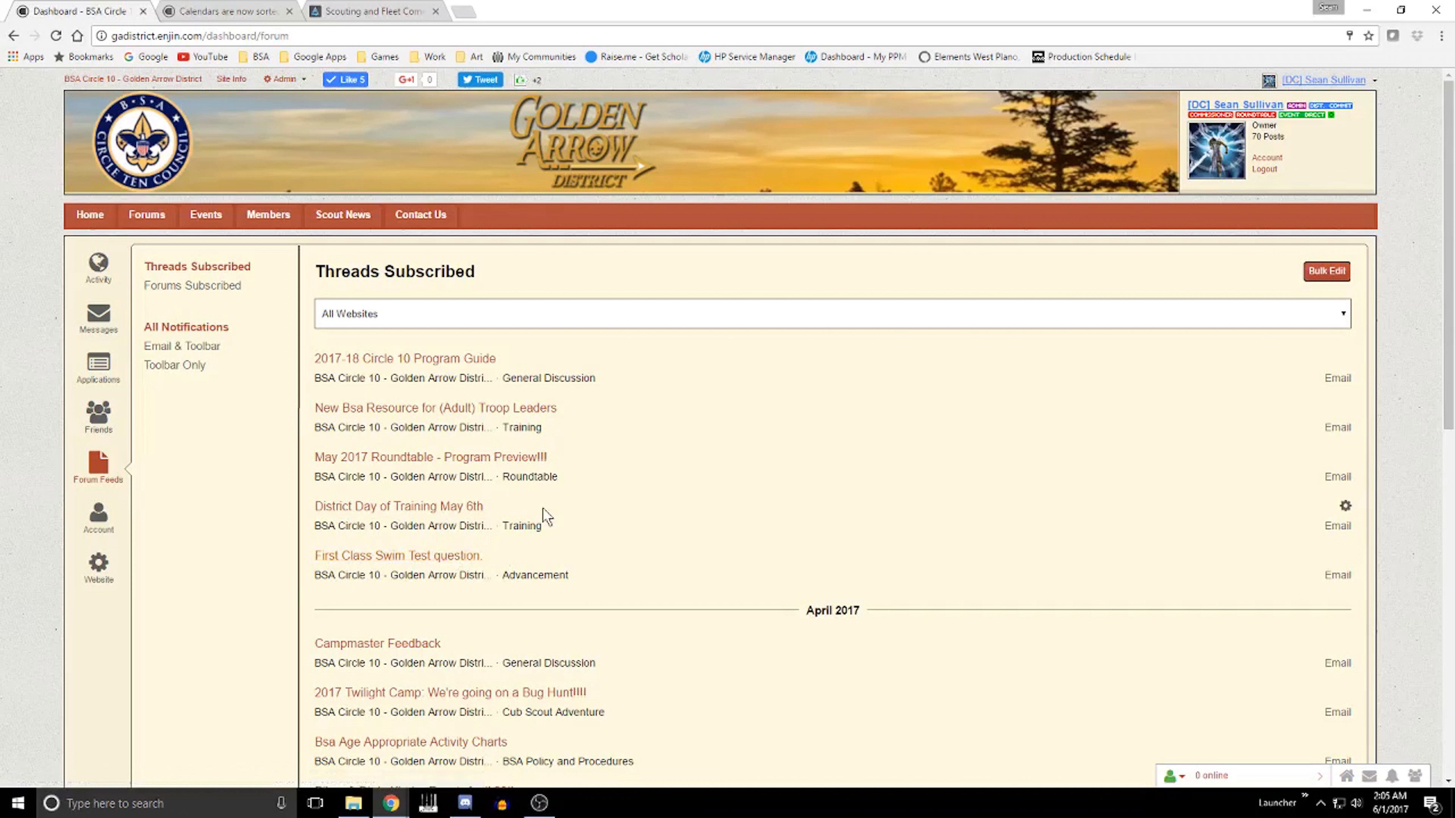
{"action": "scroll", "coordinate": [850, 422], "scroll_direction": "down", "scroll_amount": 5}
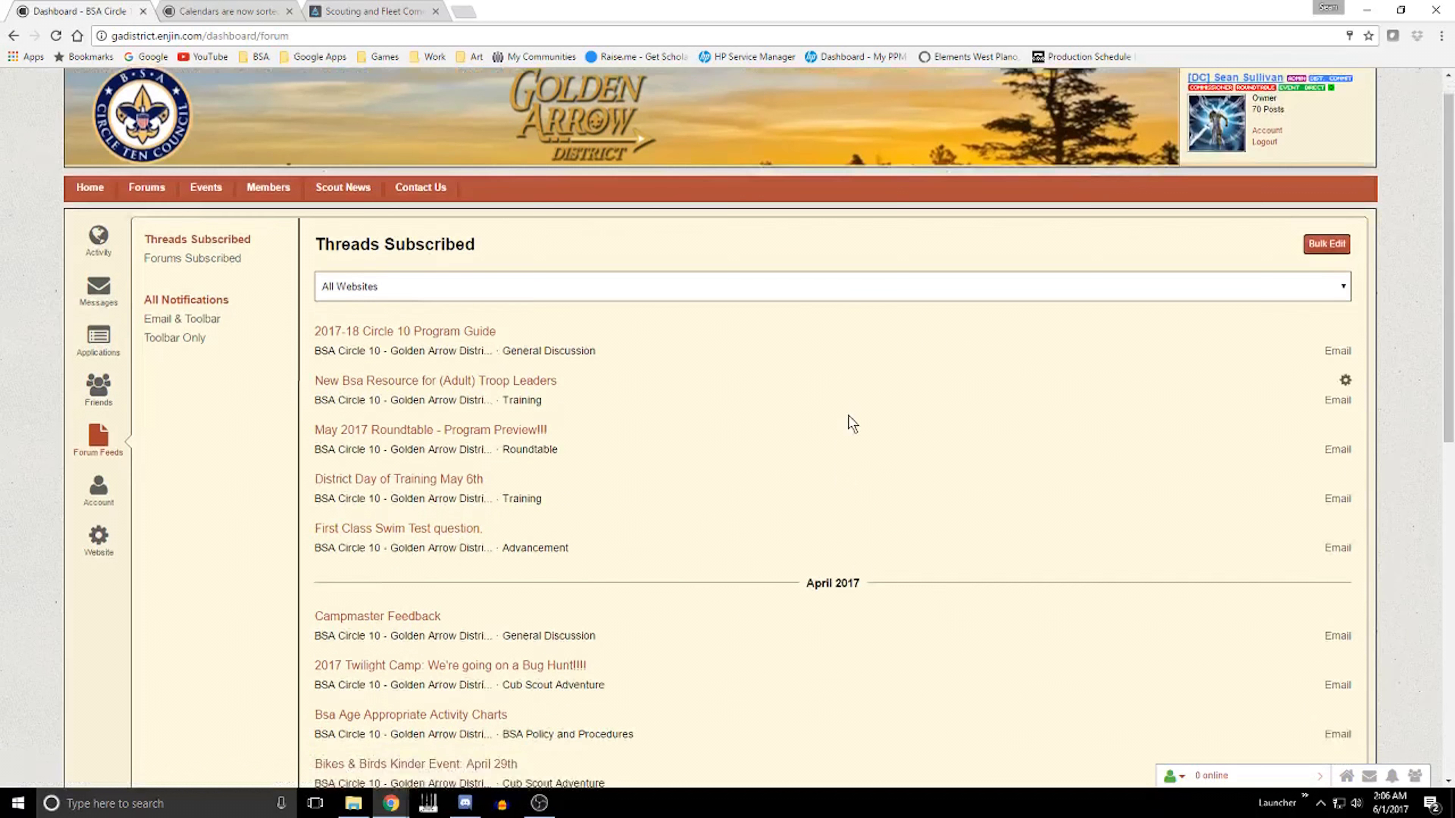
{"action": "scroll", "coordinate": [852, 446], "scroll_direction": "down", "scroll_amount": 5}
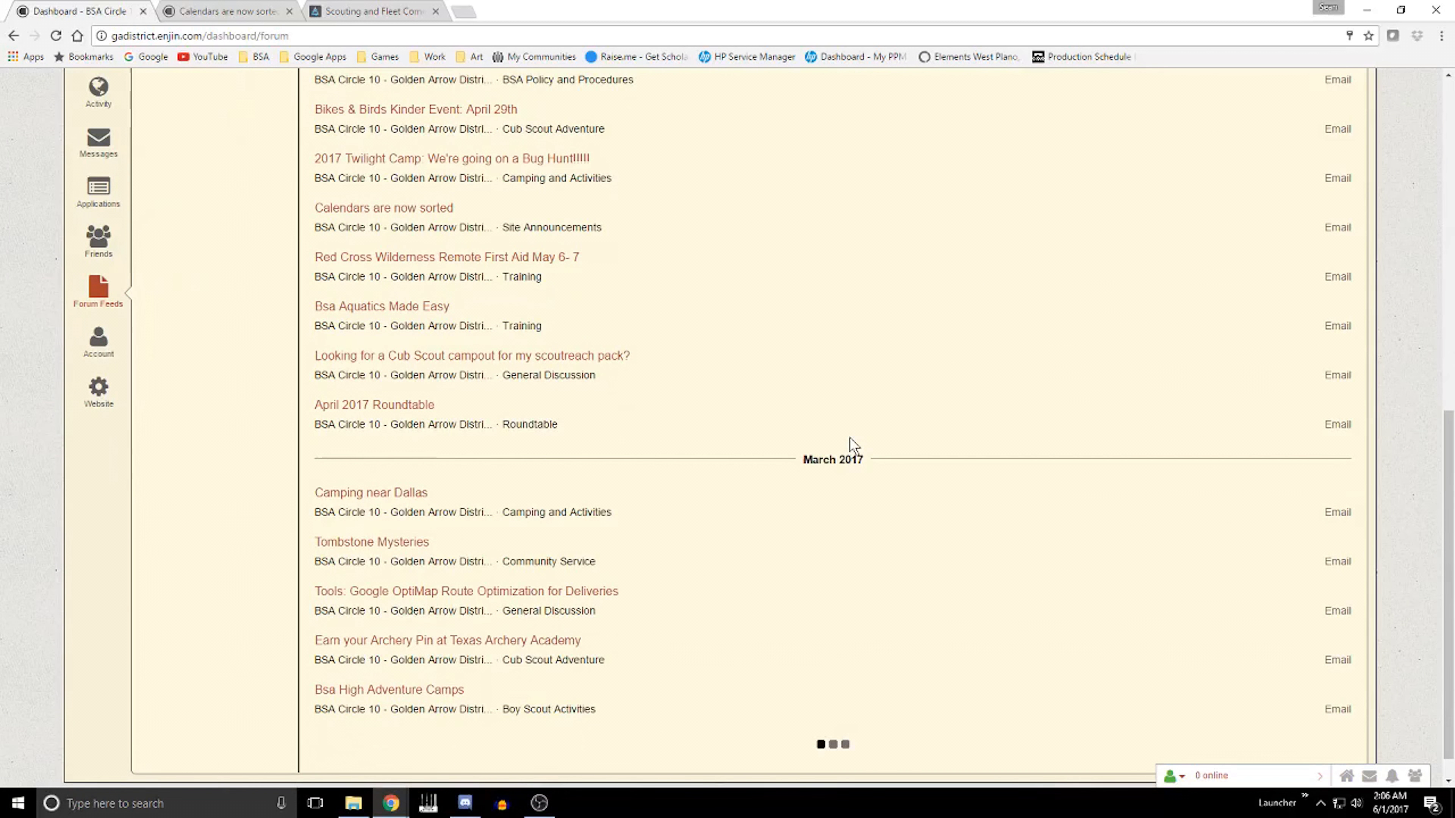
{"action": "scroll", "coordinate": [924, 580], "scroll_direction": "down", "scroll_amount": 6}
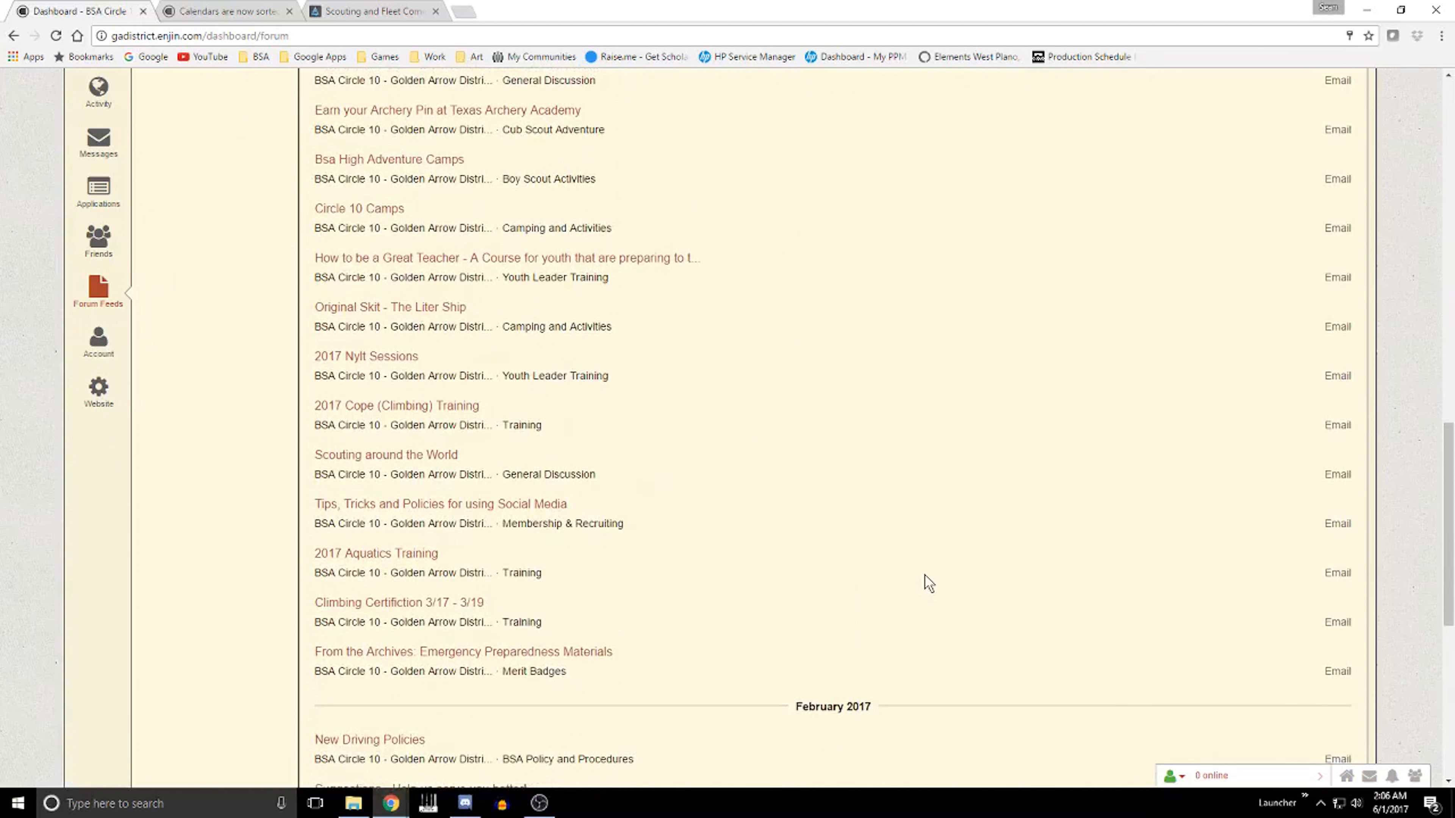
{"action": "scroll", "coordinate": [928, 576], "scroll_direction": "up", "scroll_amount": 15}
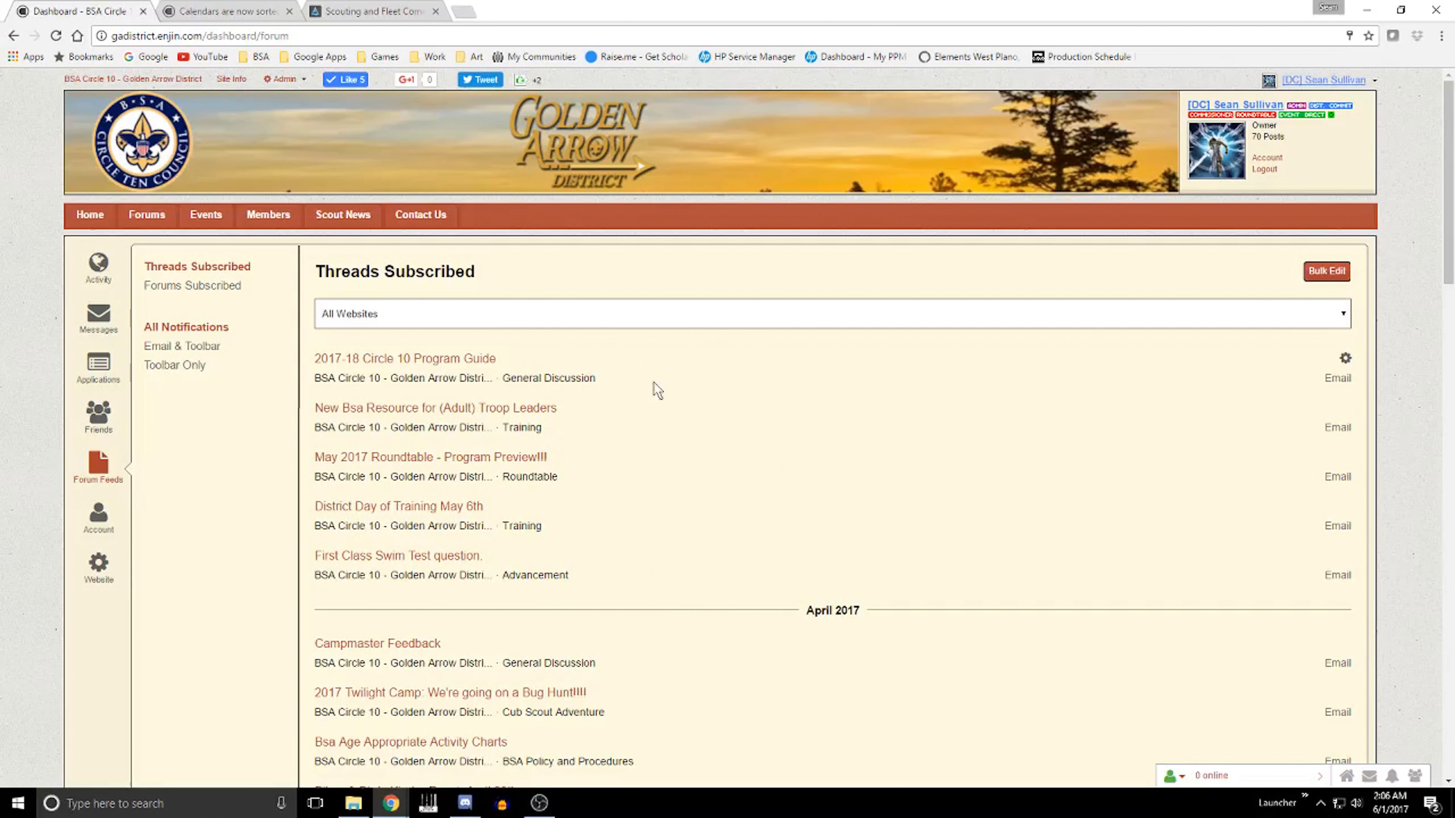
Step: Filter subscribed threads to Email & Toolbar notifications, then show Account Basic Details
{"action": "left_click", "coordinate": [154, 331]}
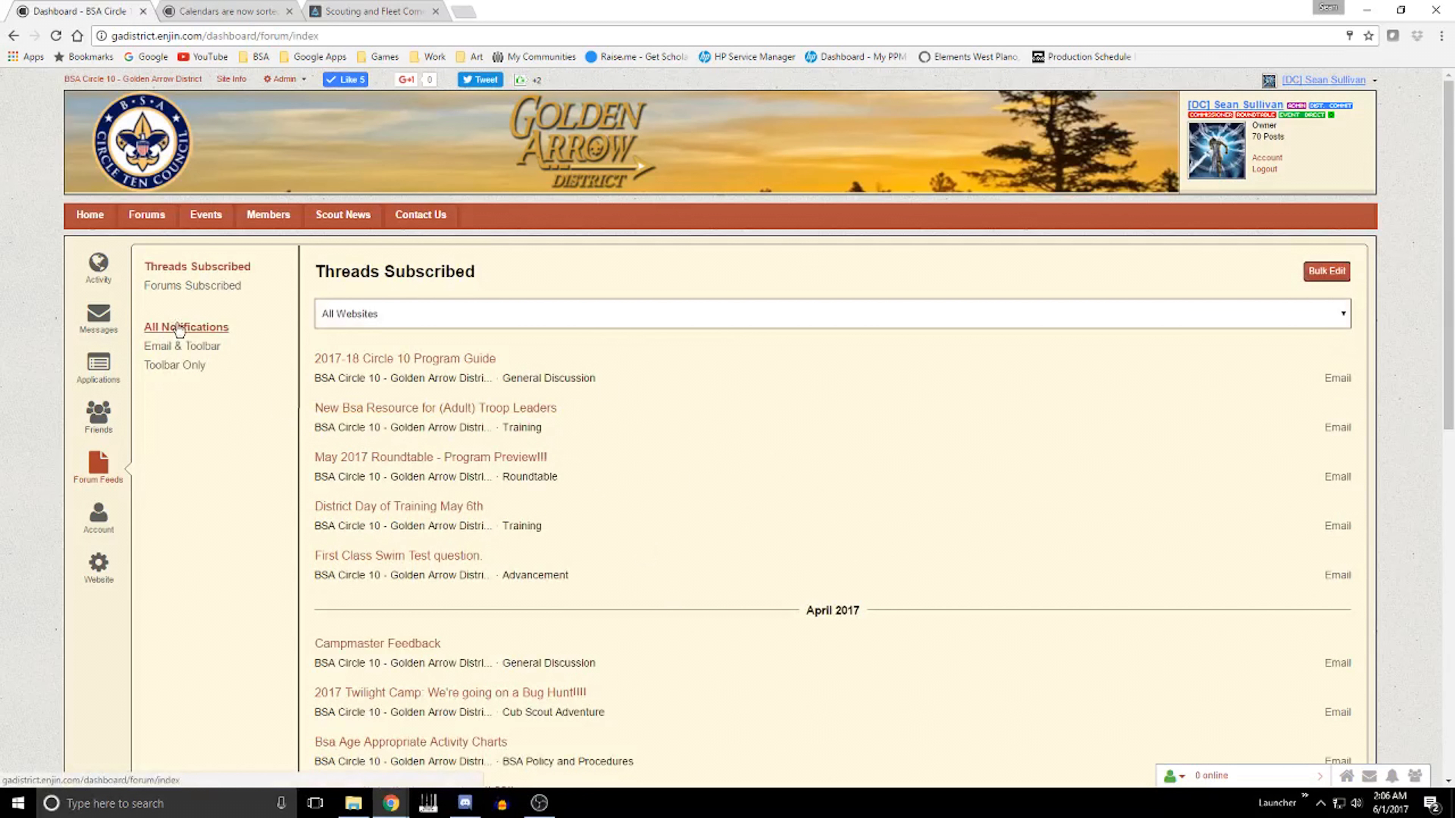
{"action": "left_click", "coordinate": [166, 347]}
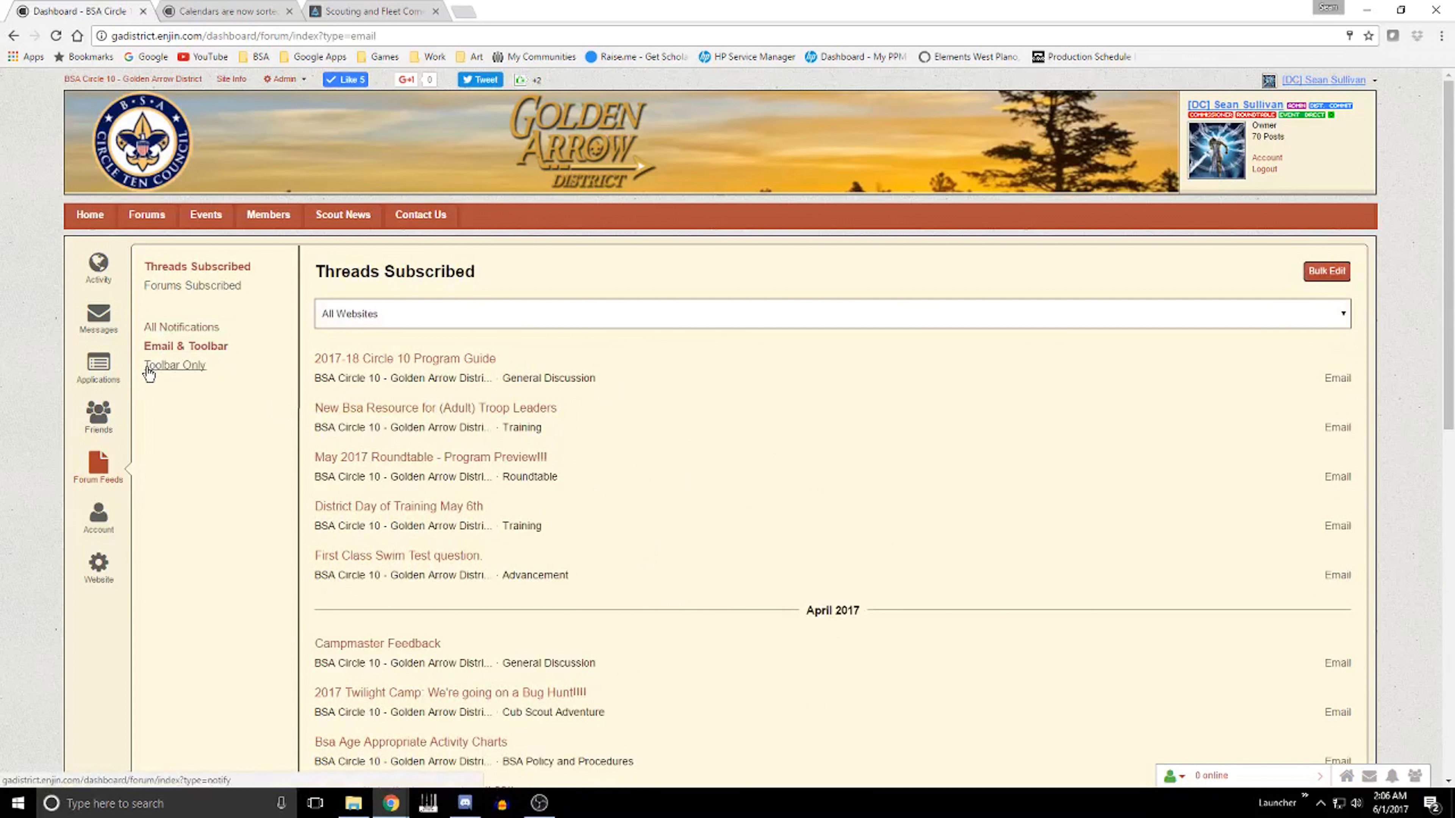
{"action": "left_click", "coordinate": [189, 370]}
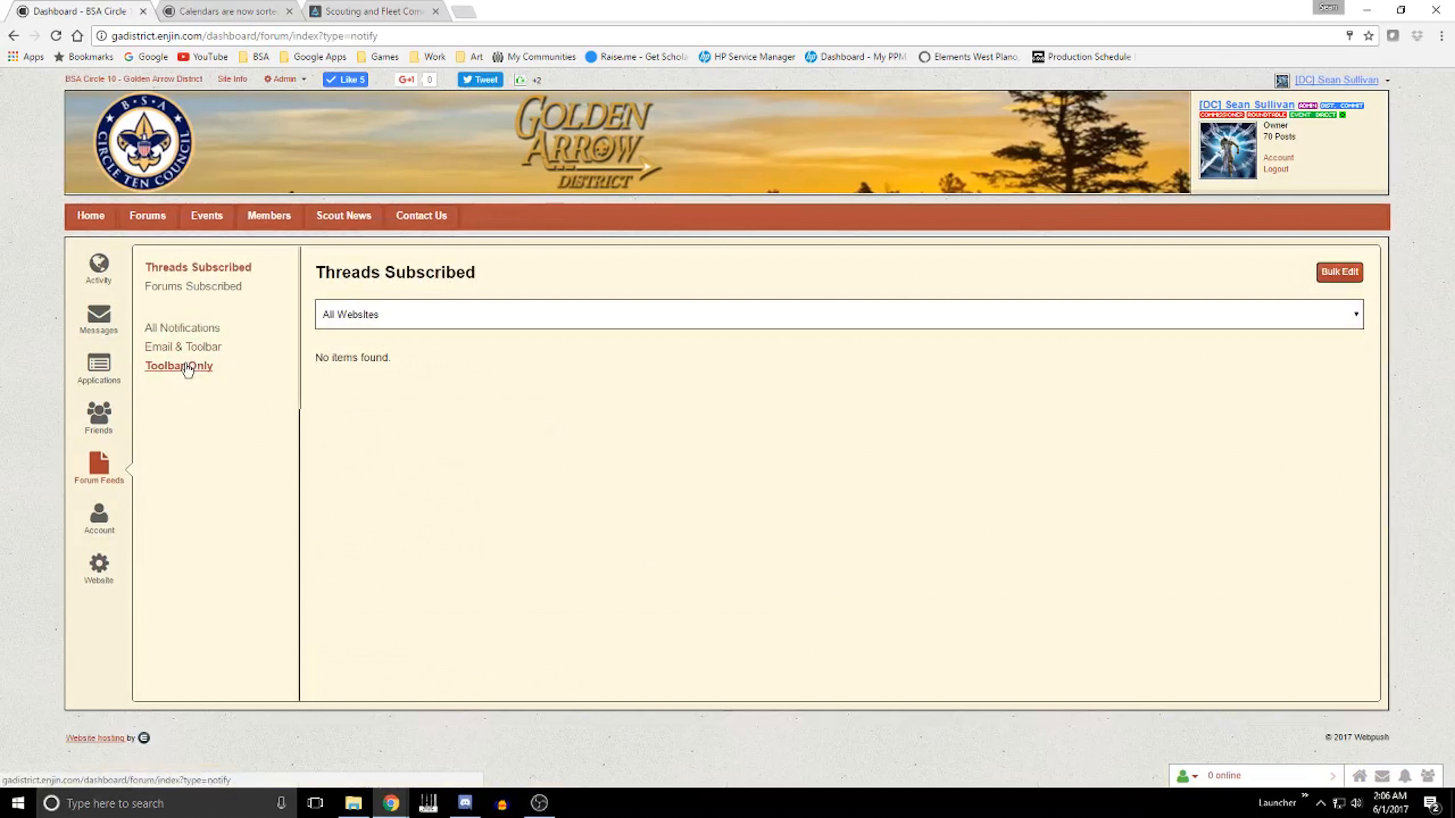
{"action": "left_click", "coordinate": [183, 347]}
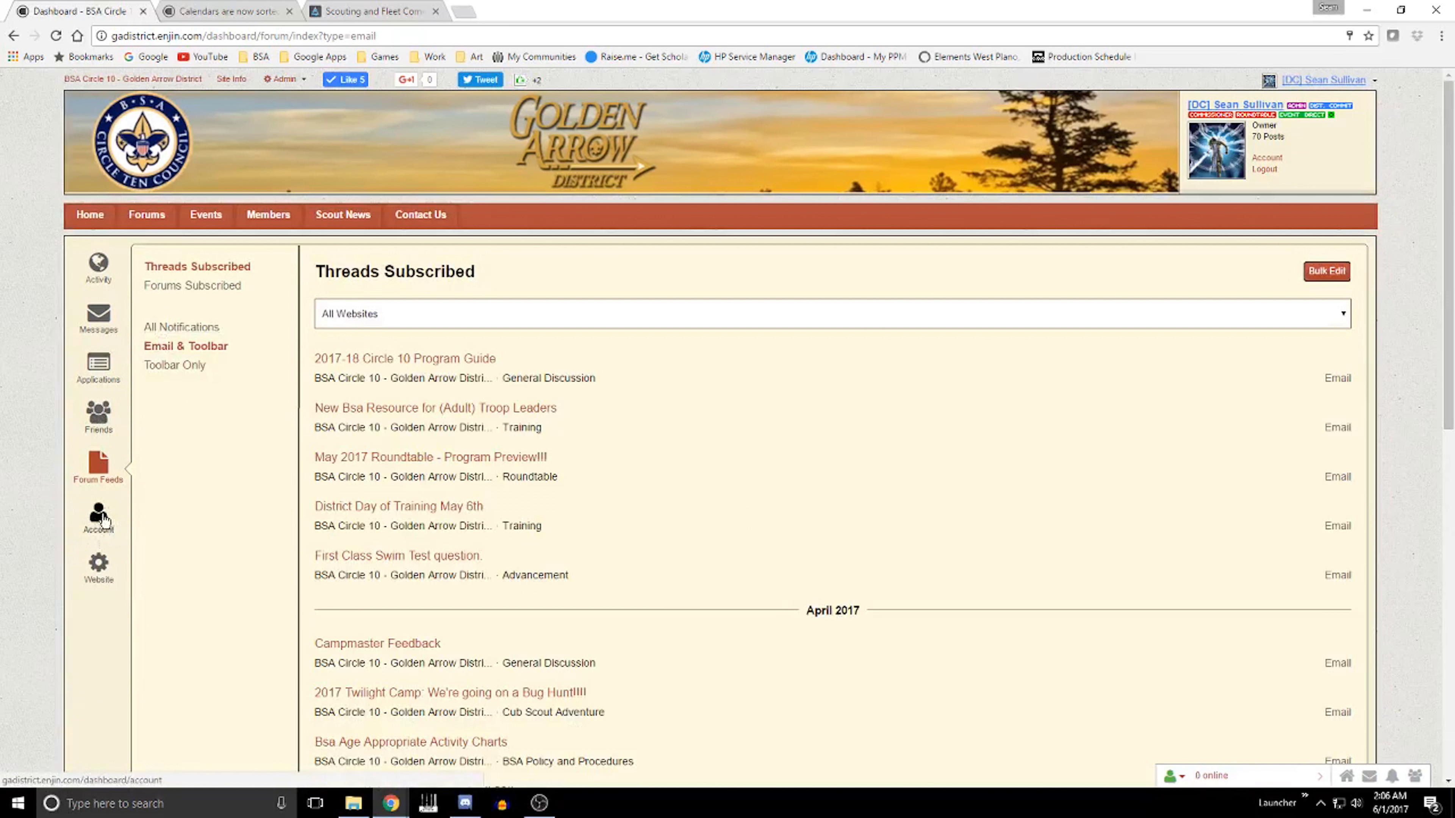
{"action": "left_click", "coordinate": [95, 524]}
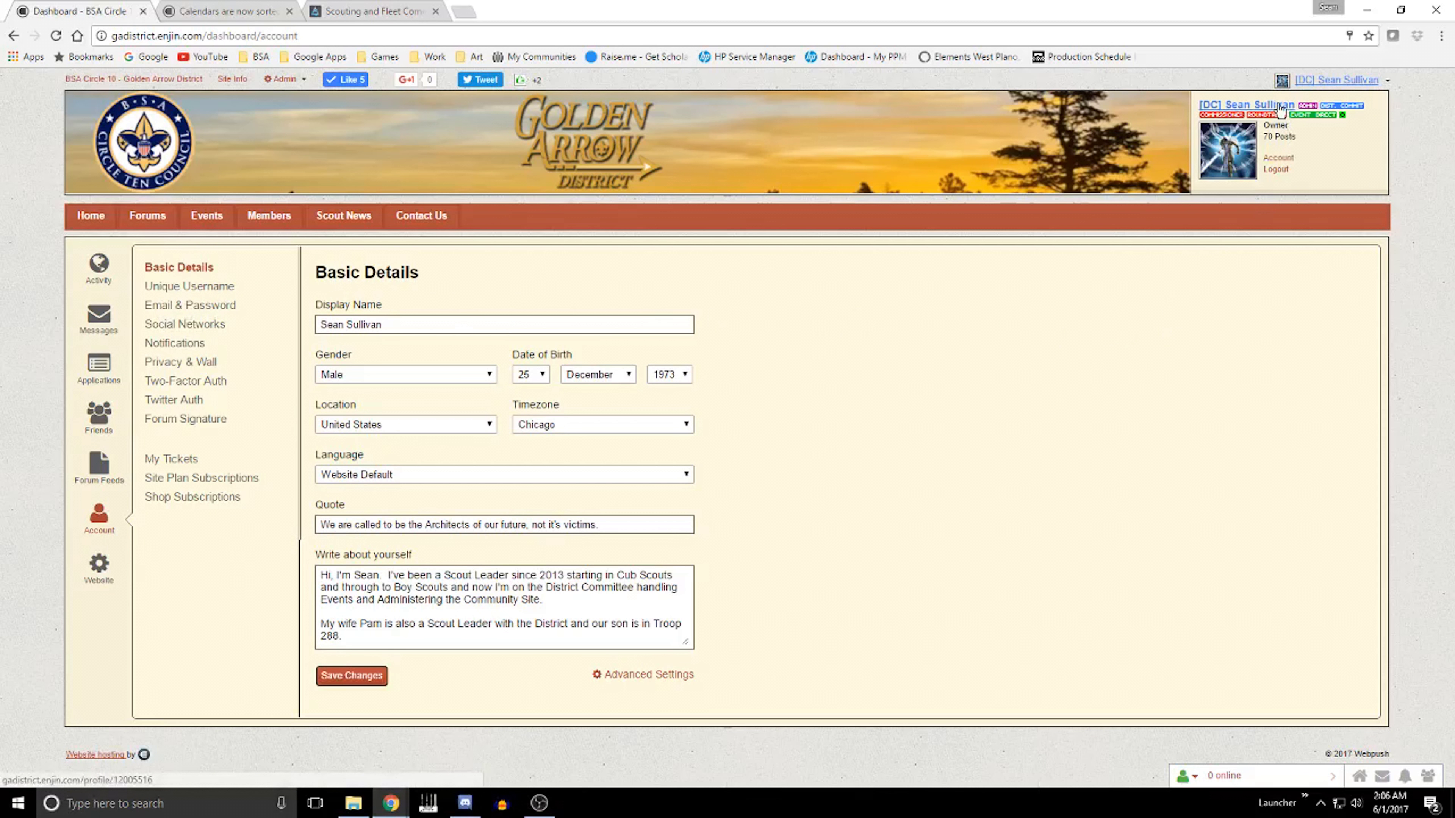
Step: Open the 'Calendars are now sorted' author's profile from that thread's tab
{"action": "mouse_move", "coordinate": [1328, 83]}
{"action": "left_click", "coordinate": [226, 11]}
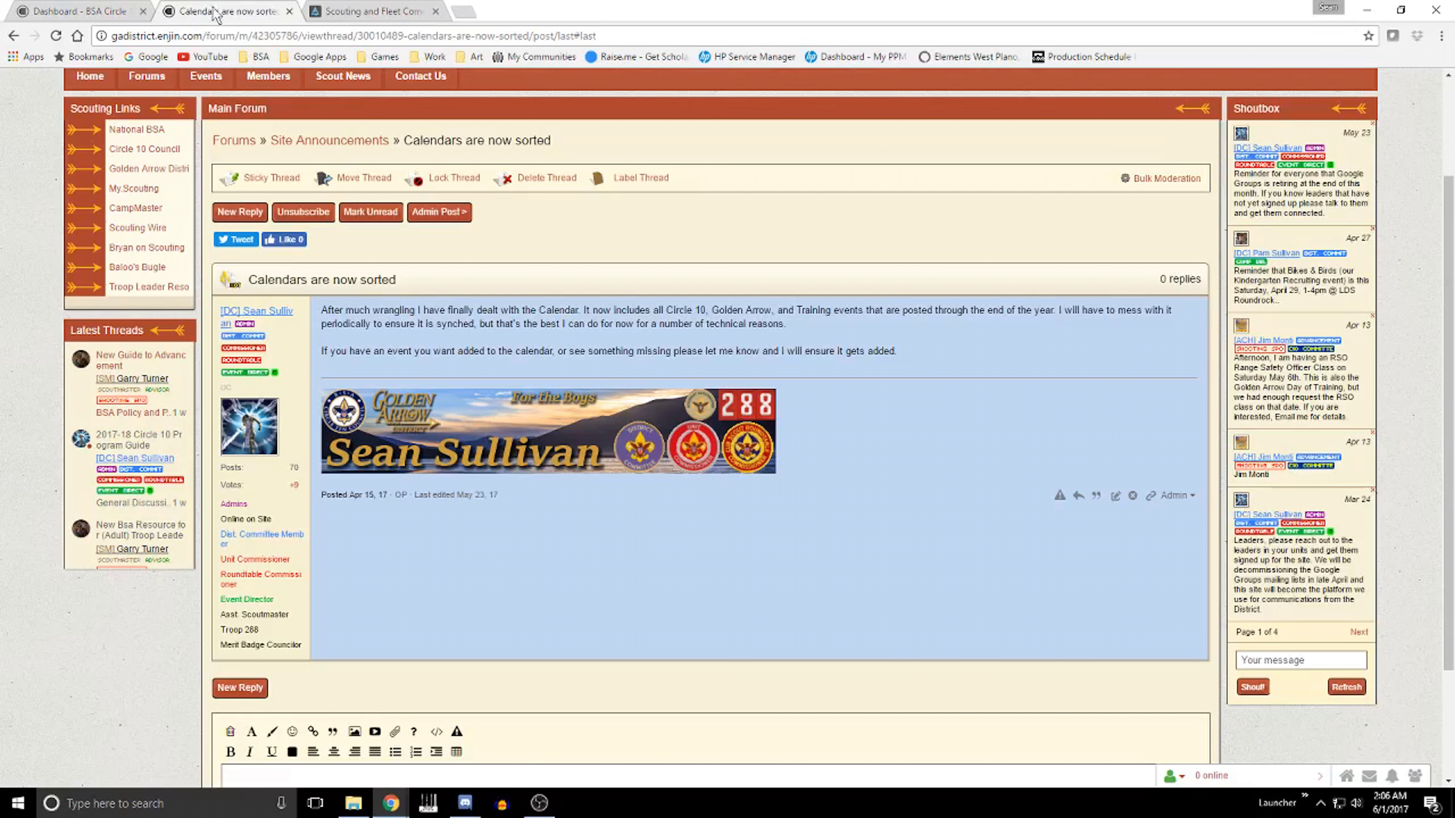
{"action": "left_click", "coordinate": [252, 313]}
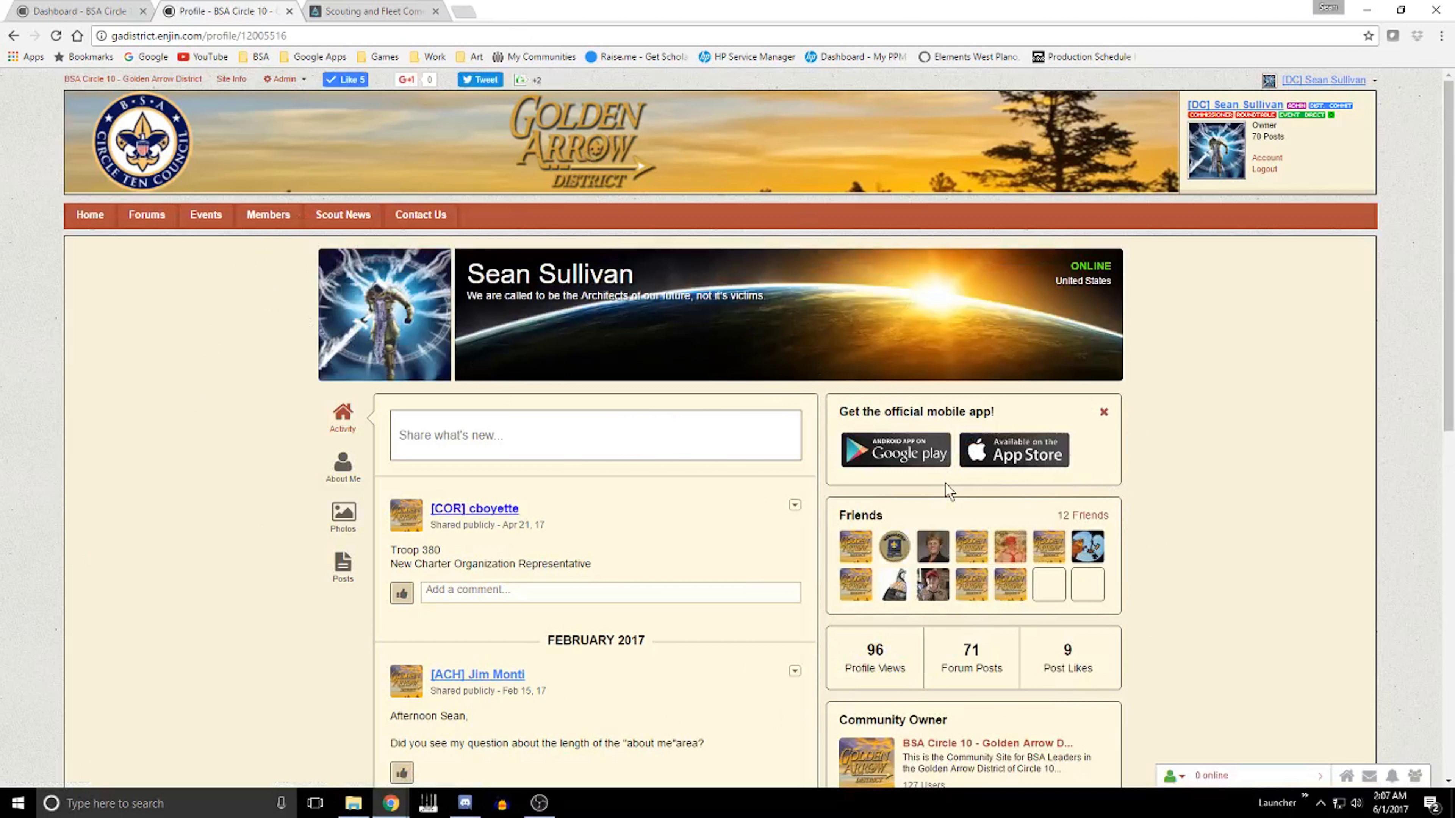
Step: From the Dashboard tab, open Forums and the 'Calendars are now sorted' latest-post thread
{"action": "scroll", "coordinate": [948, 489], "scroll_direction": "down", "scroll_amount": 3}
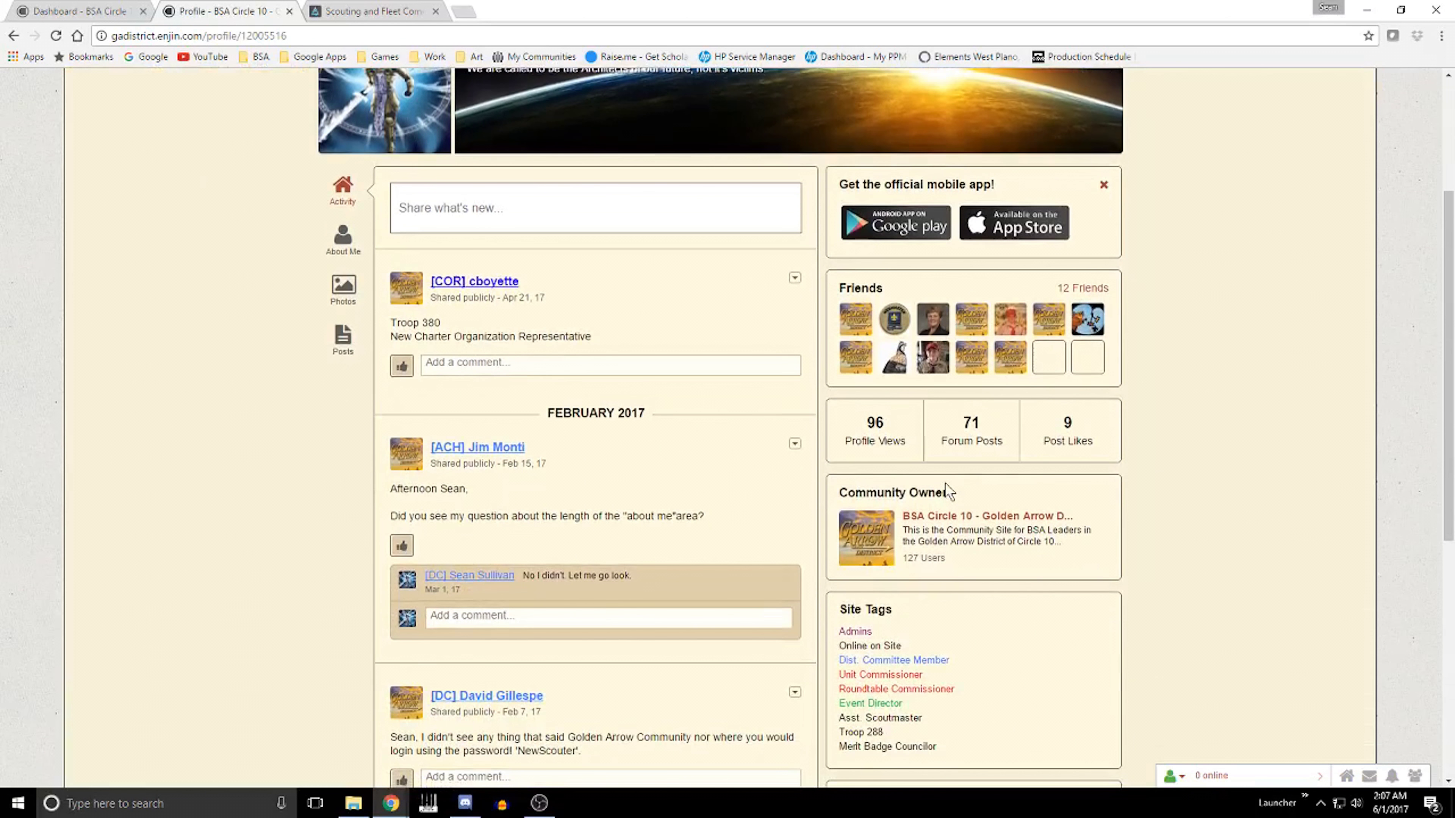
{"action": "scroll", "coordinate": [944, 483], "scroll_direction": "up", "scroll_amount": 2}
{"action": "scroll", "coordinate": [944, 483], "scroll_direction": "down", "scroll_amount": 1}
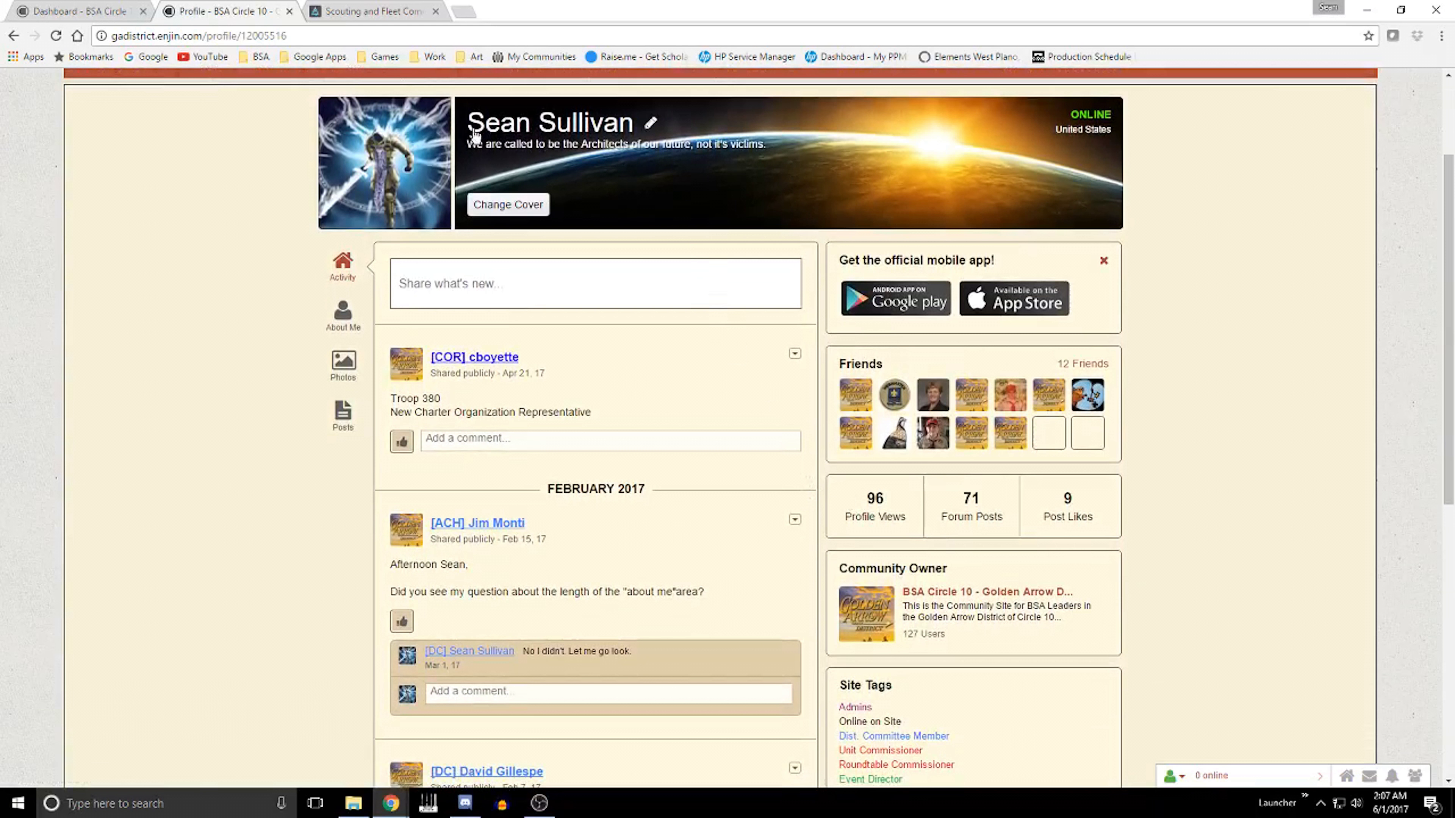
{"action": "mouse_move", "coordinate": [426, 150]}
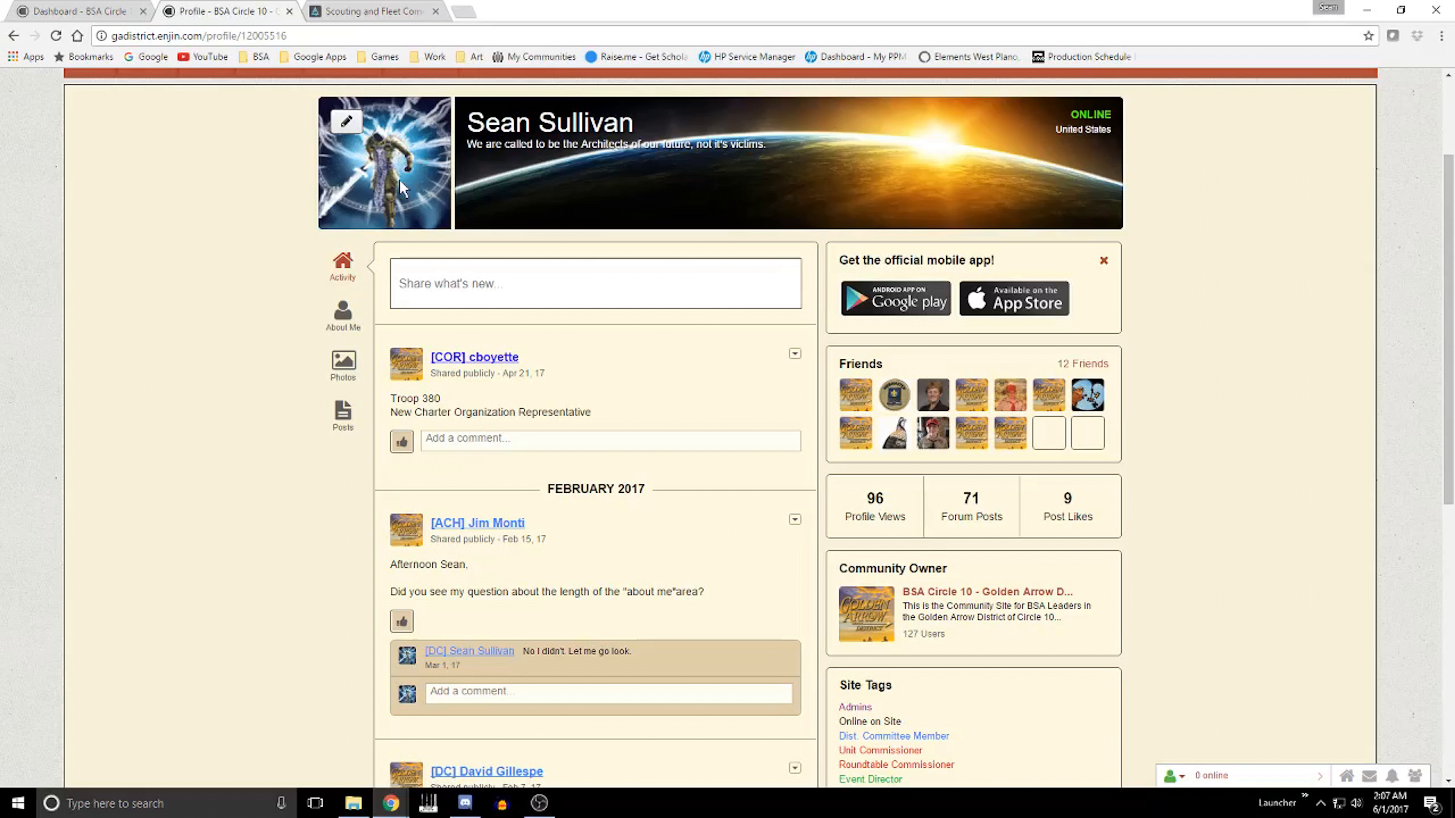
{"action": "left_click", "coordinate": [57, 11]}
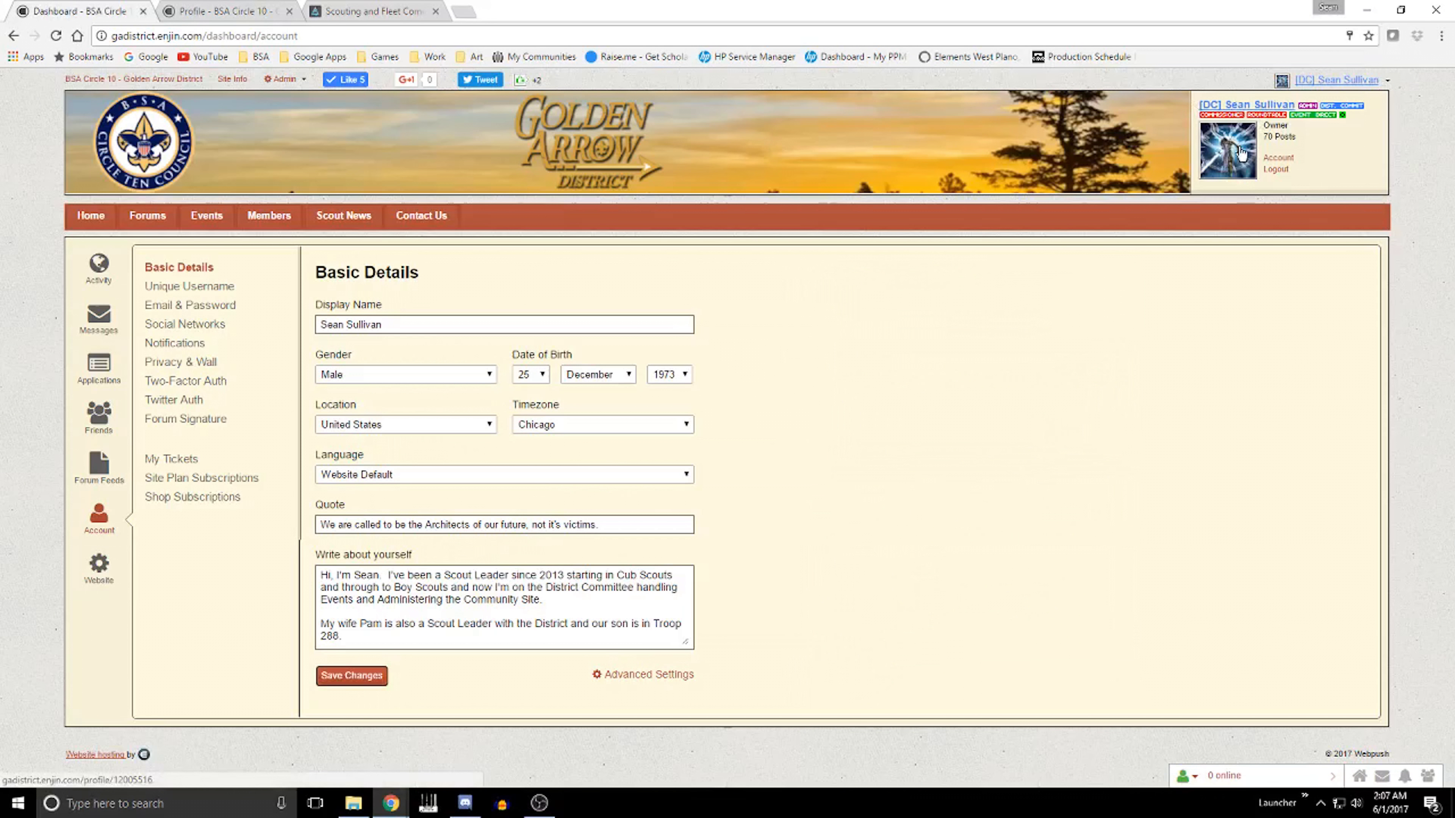
{"action": "left_click", "coordinate": [137, 216]}
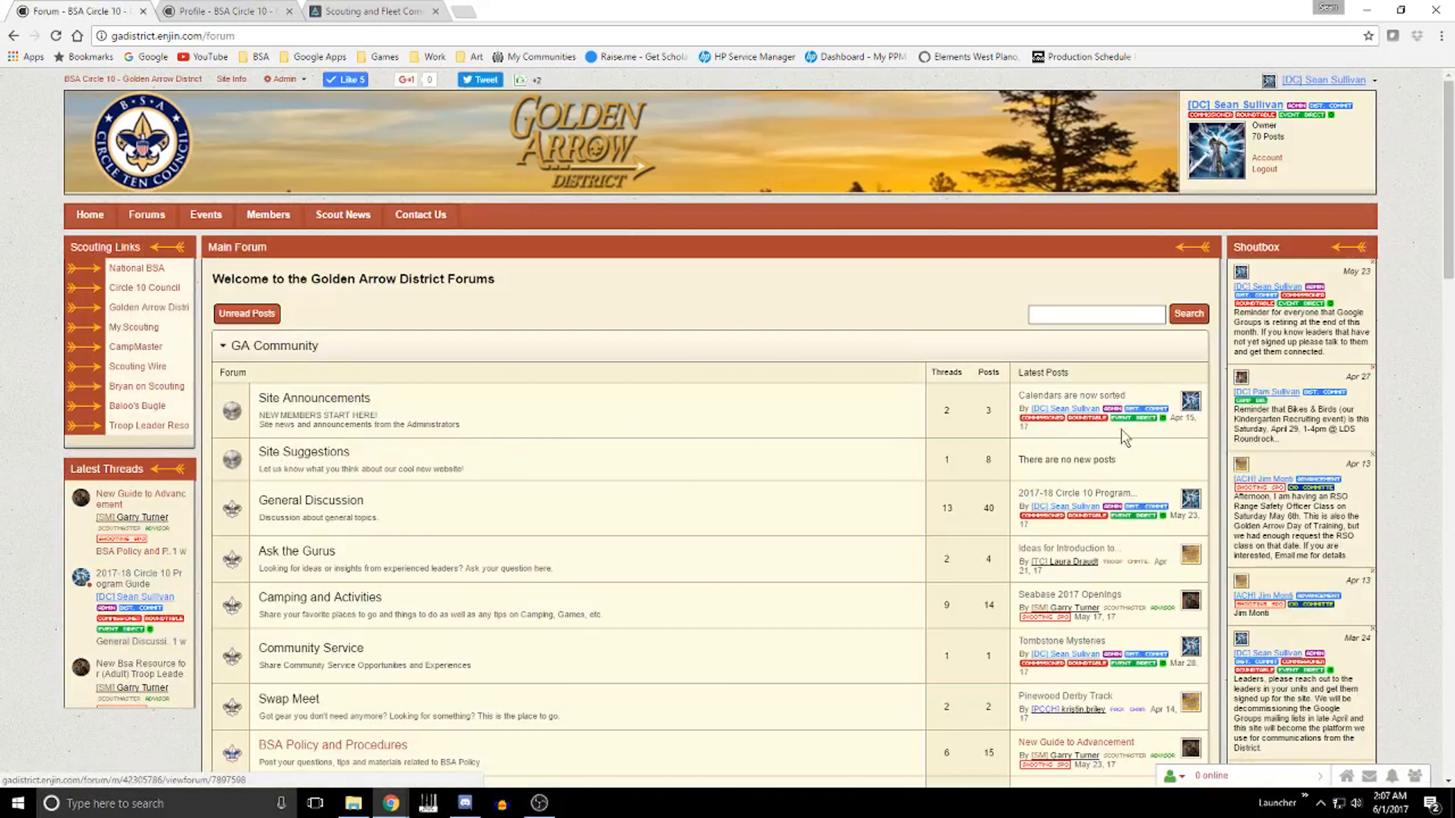
{"action": "left_click", "coordinate": [1049, 399]}
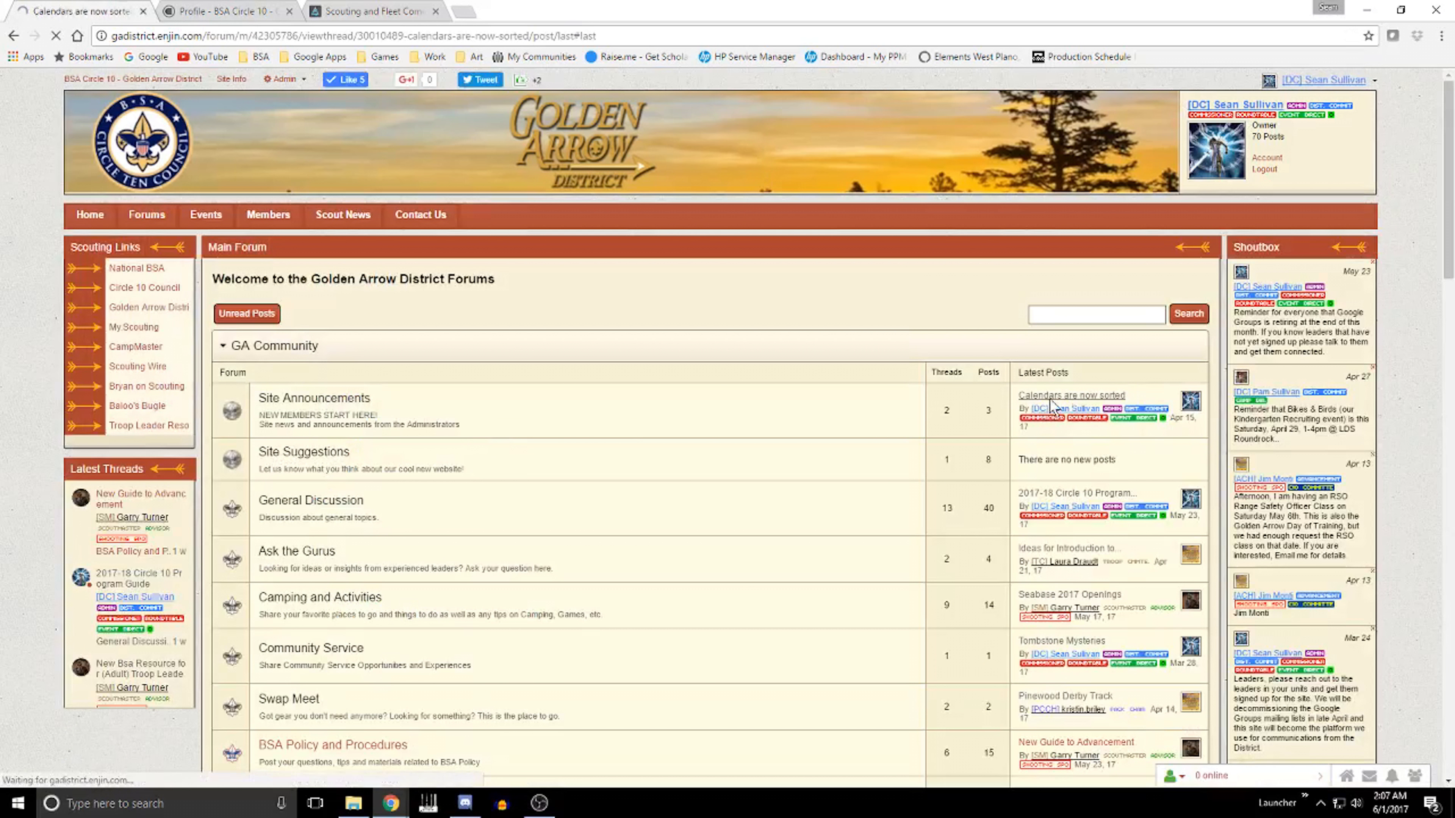
{"action": "mouse_move", "coordinate": [251, 272]}
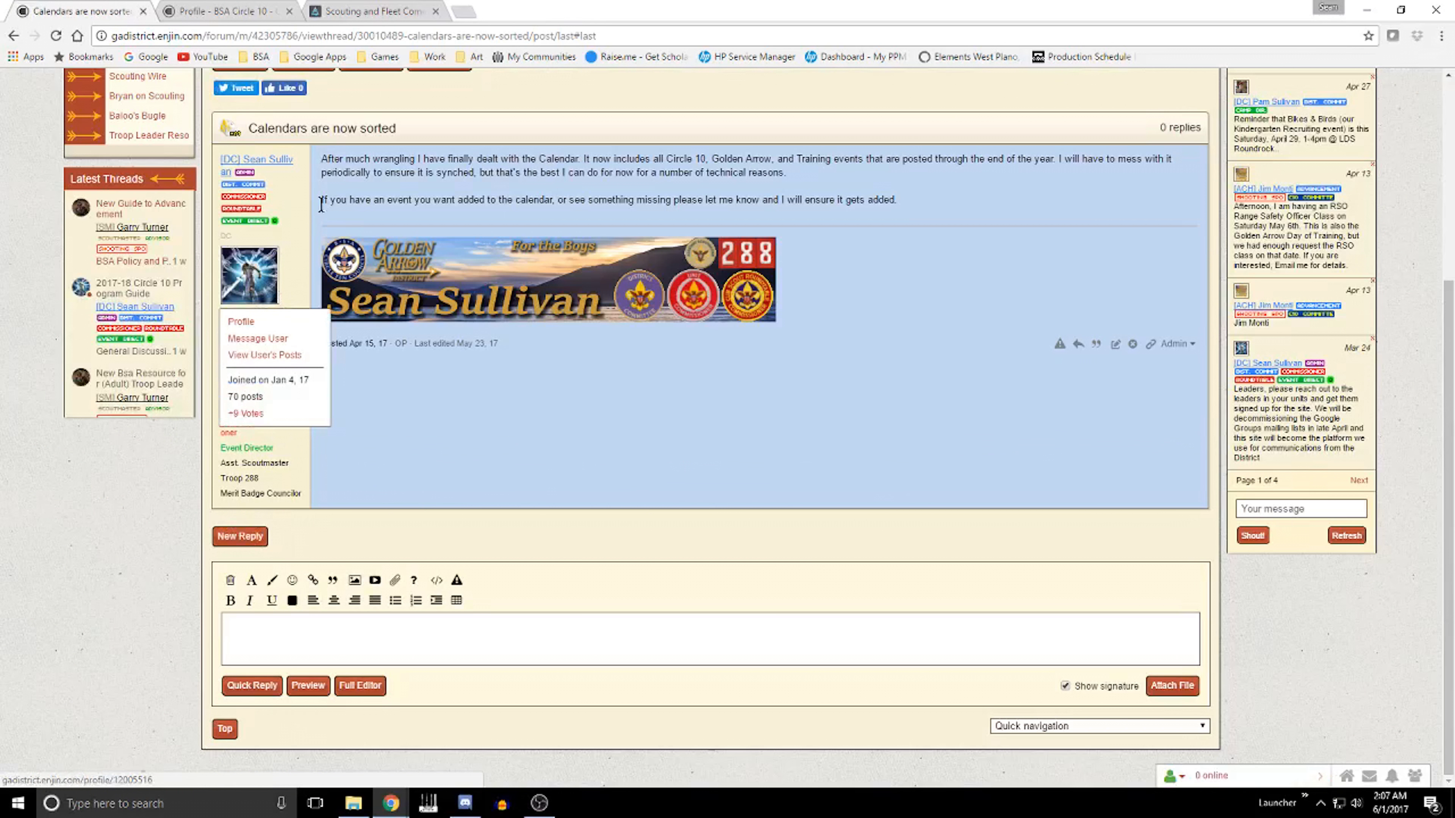
Step: On the Profile tab, open the avatar's Upload Avatar Image dialog via its pencil edit button
{"action": "left_click", "coordinate": [235, 11]}
{"action": "mouse_move", "coordinate": [348, 125]}
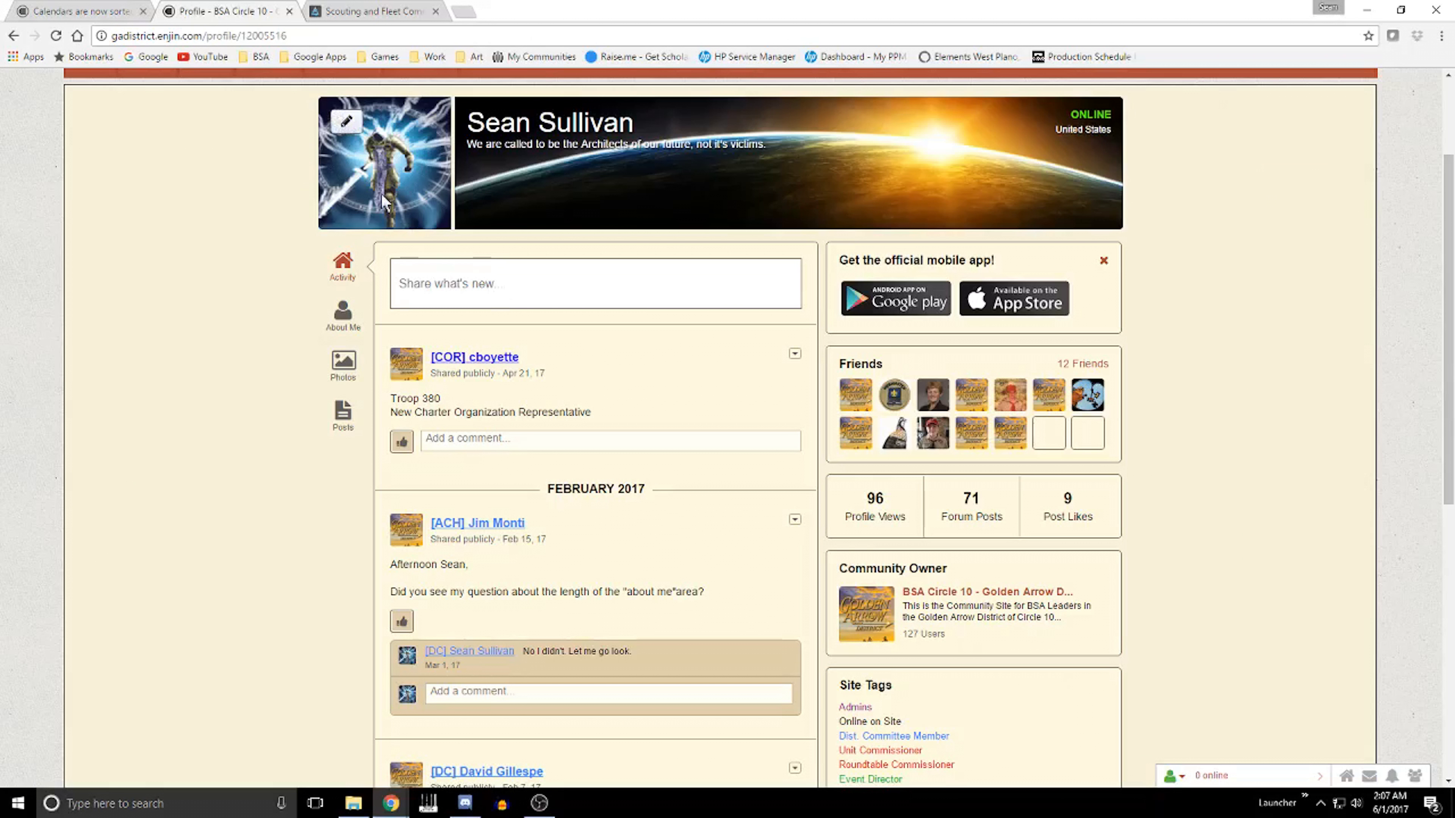
{"action": "left_click", "coordinate": [347, 125]}
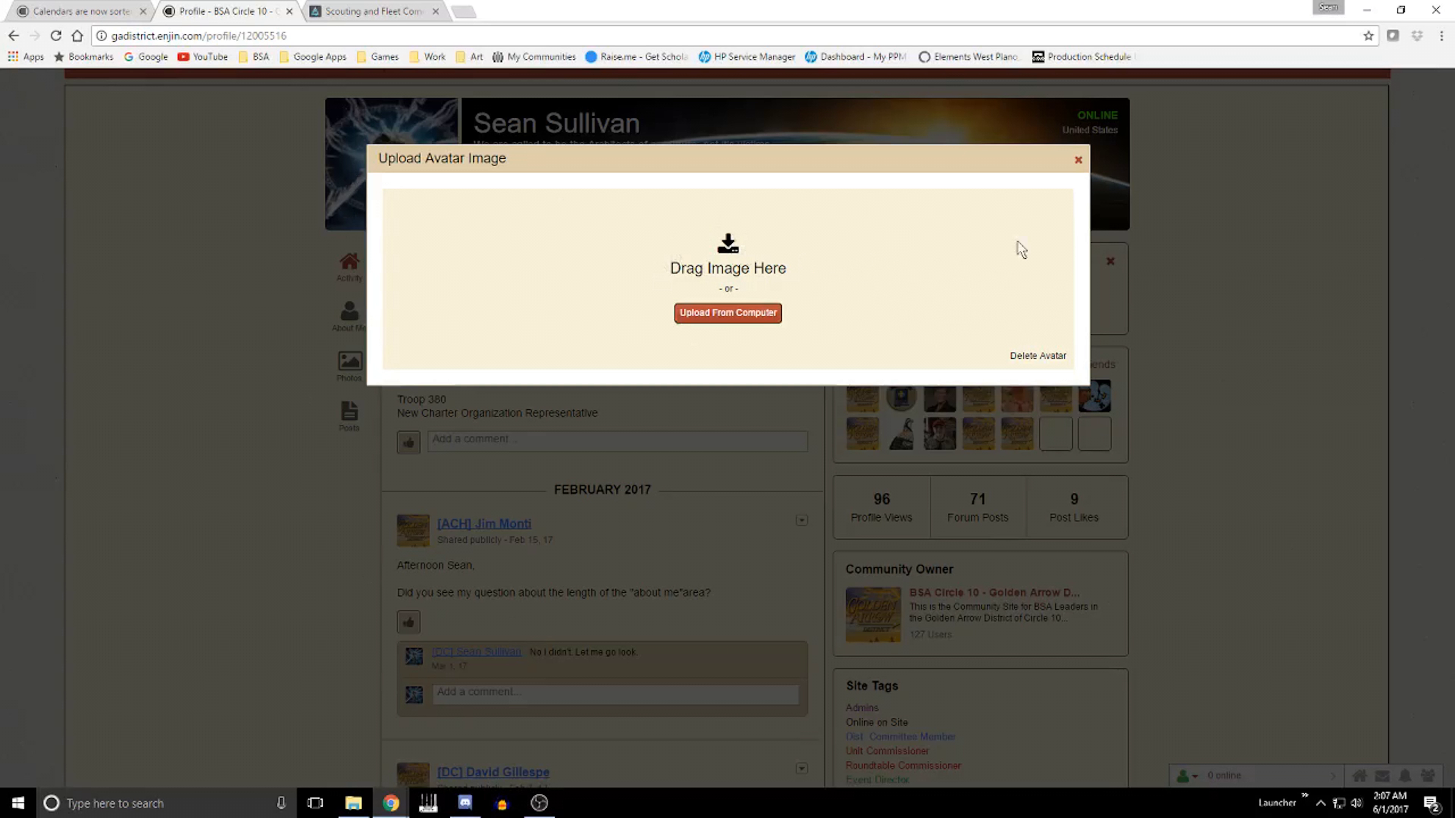
Step: Close Upload Avatar Image unchanged and inspect the cover banner, name and motto edit controls
{"action": "left_click", "coordinate": [1077, 160]}
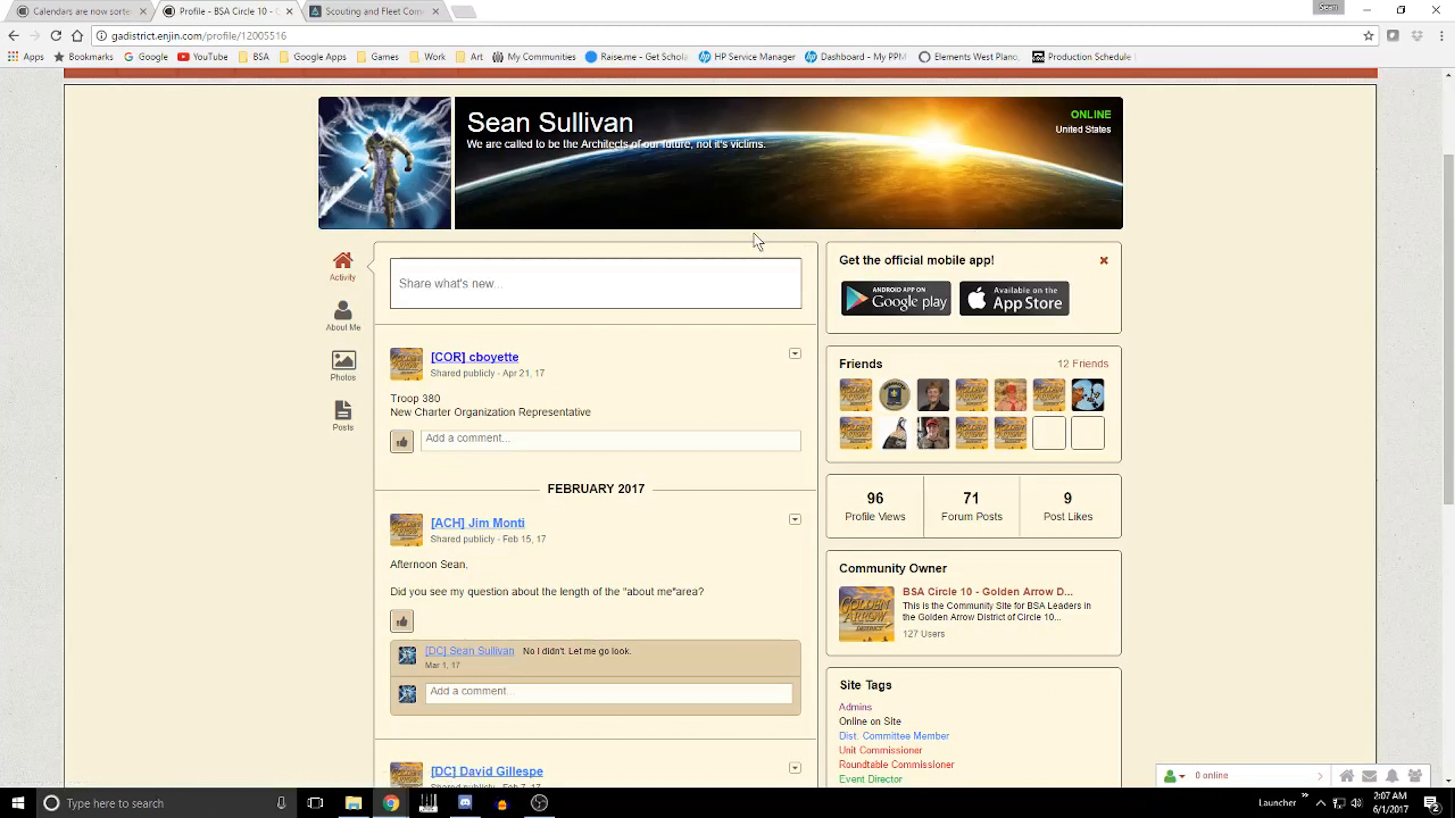
{"action": "mouse_move", "coordinate": [630, 192]}
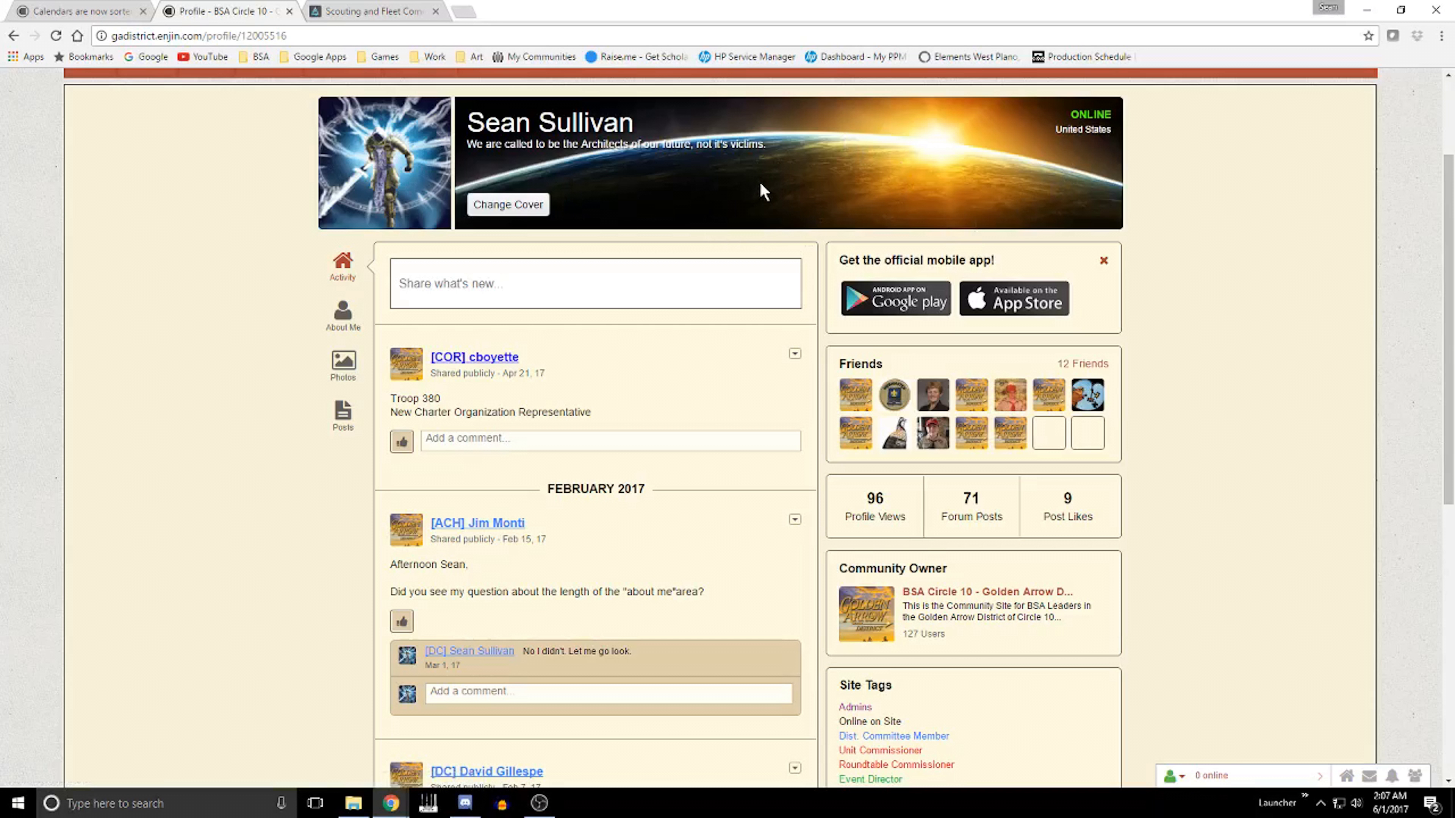
{"action": "mouse_move", "coordinate": [392, 174]}
{"action": "mouse_move", "coordinate": [898, 169]}
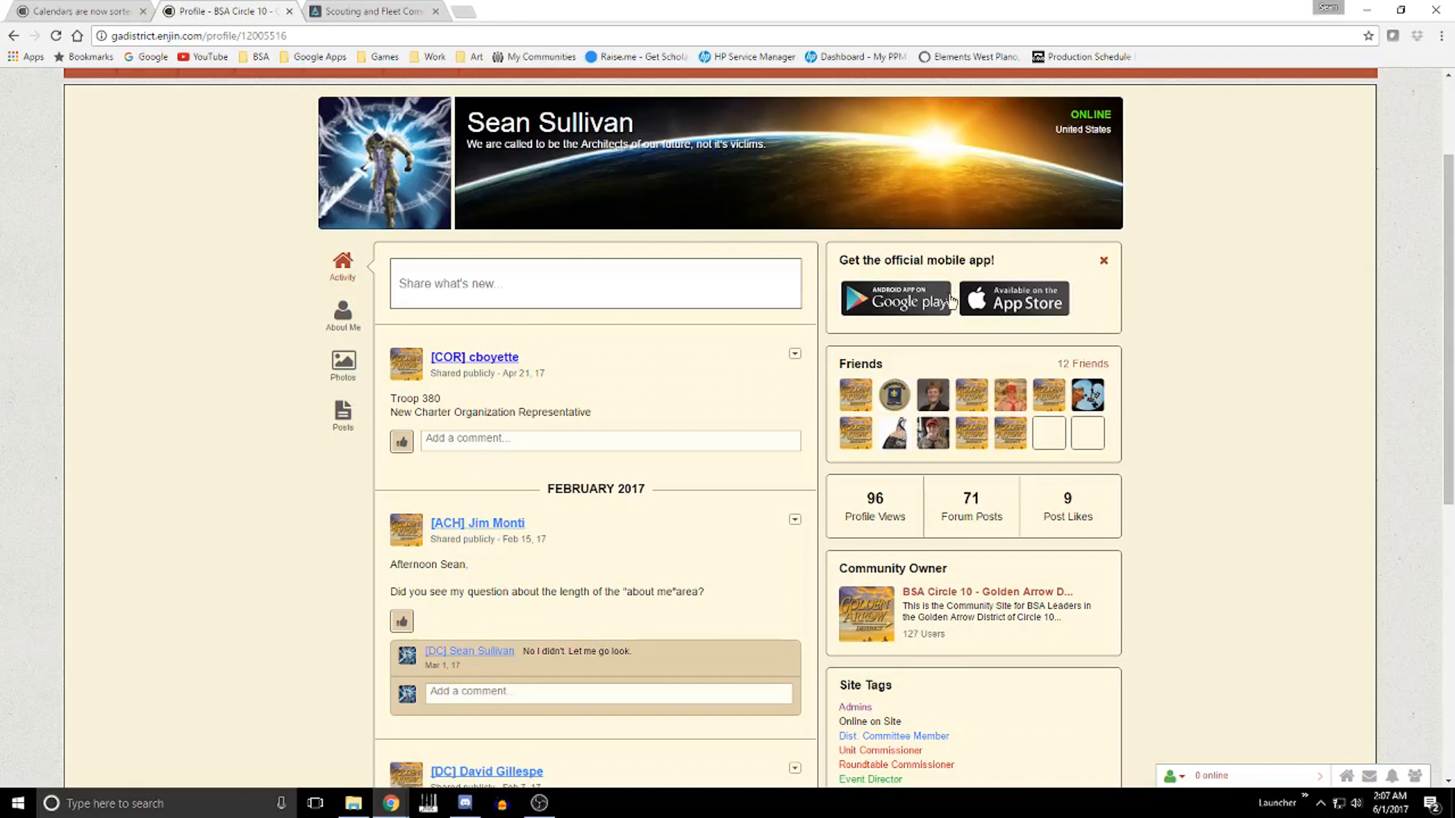
{"action": "mouse_move", "coordinate": [705, 205]}
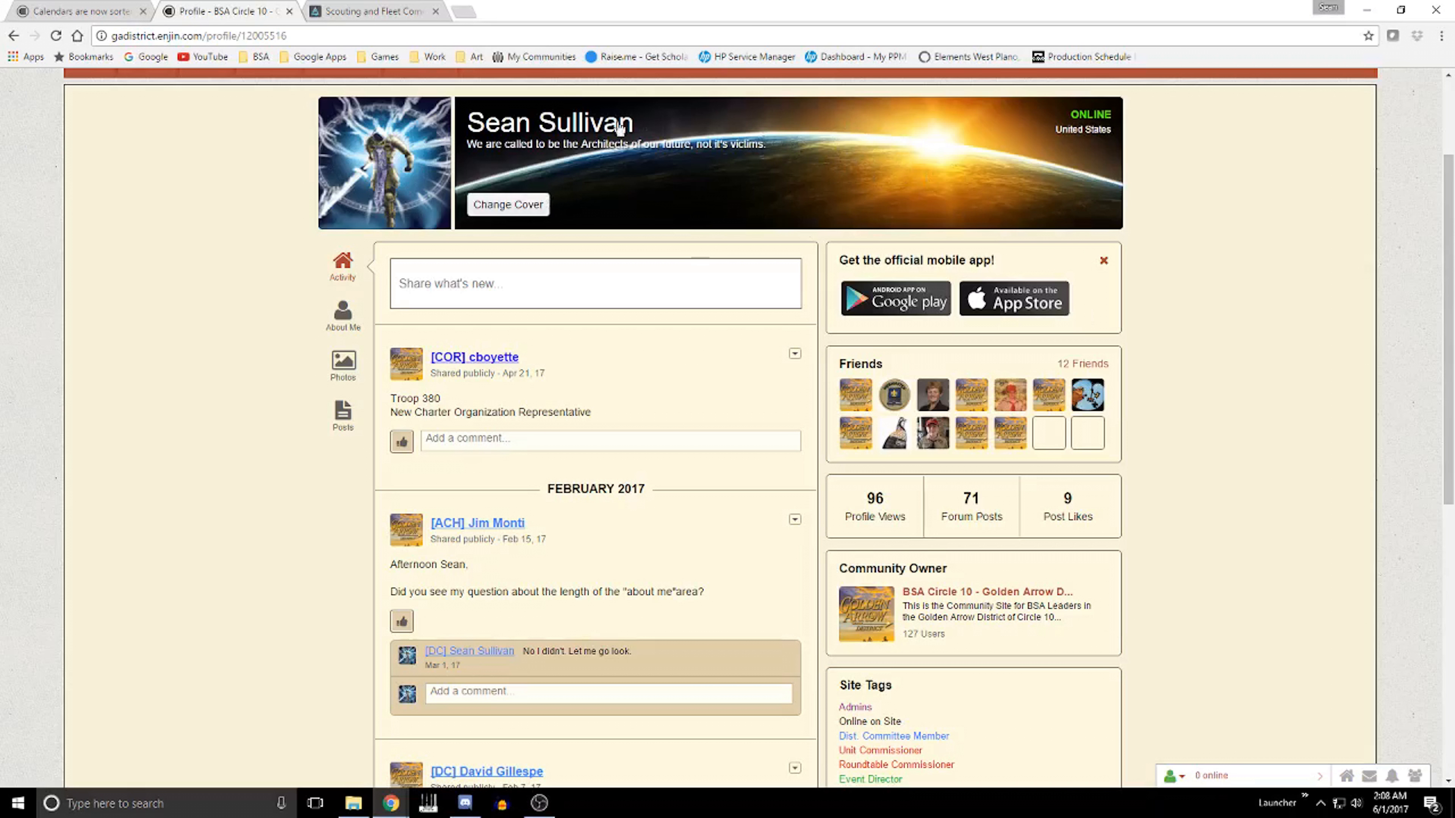
{"action": "mouse_move", "coordinate": [630, 127]}
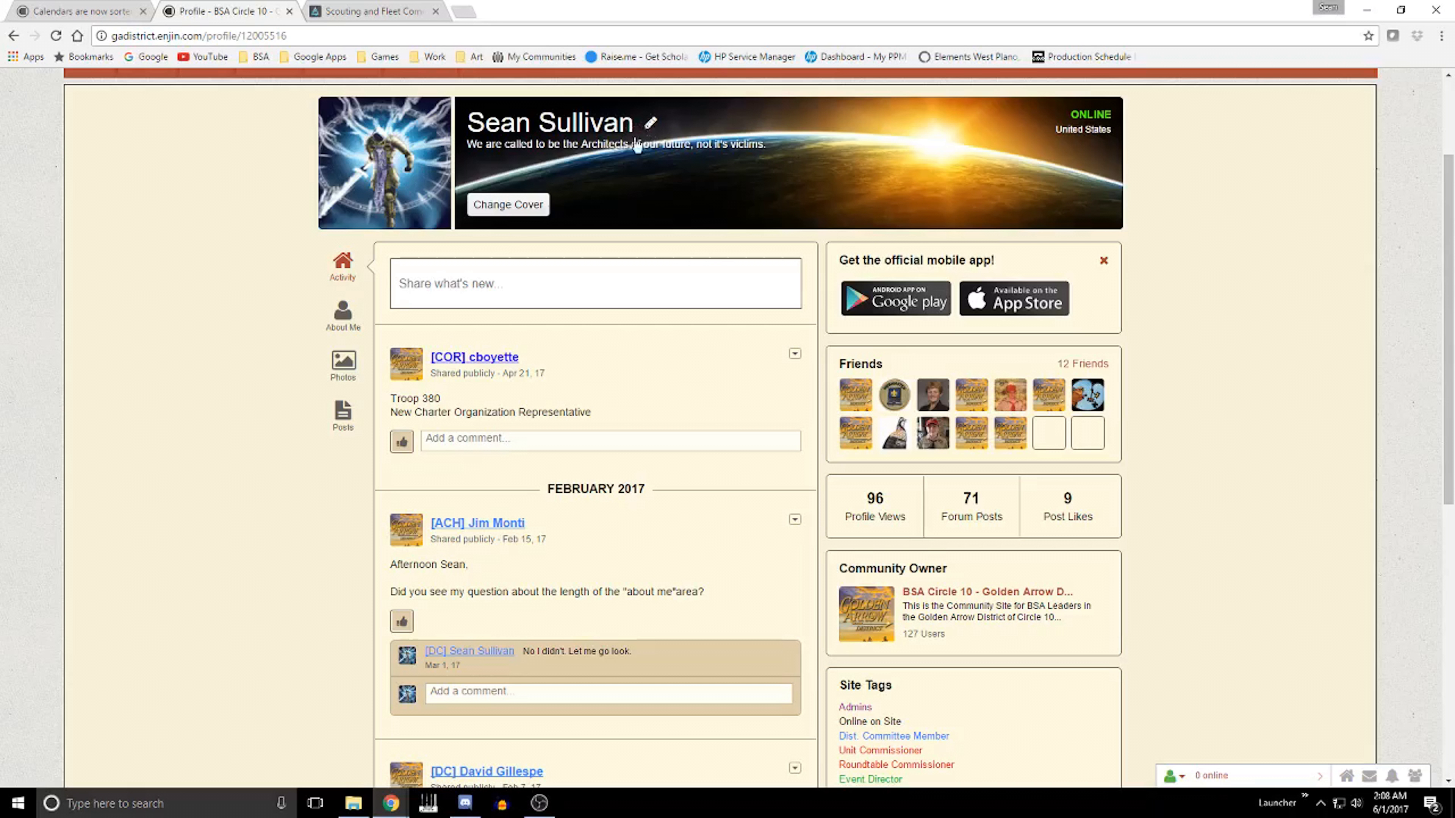
{"action": "mouse_move", "coordinate": [782, 154]}
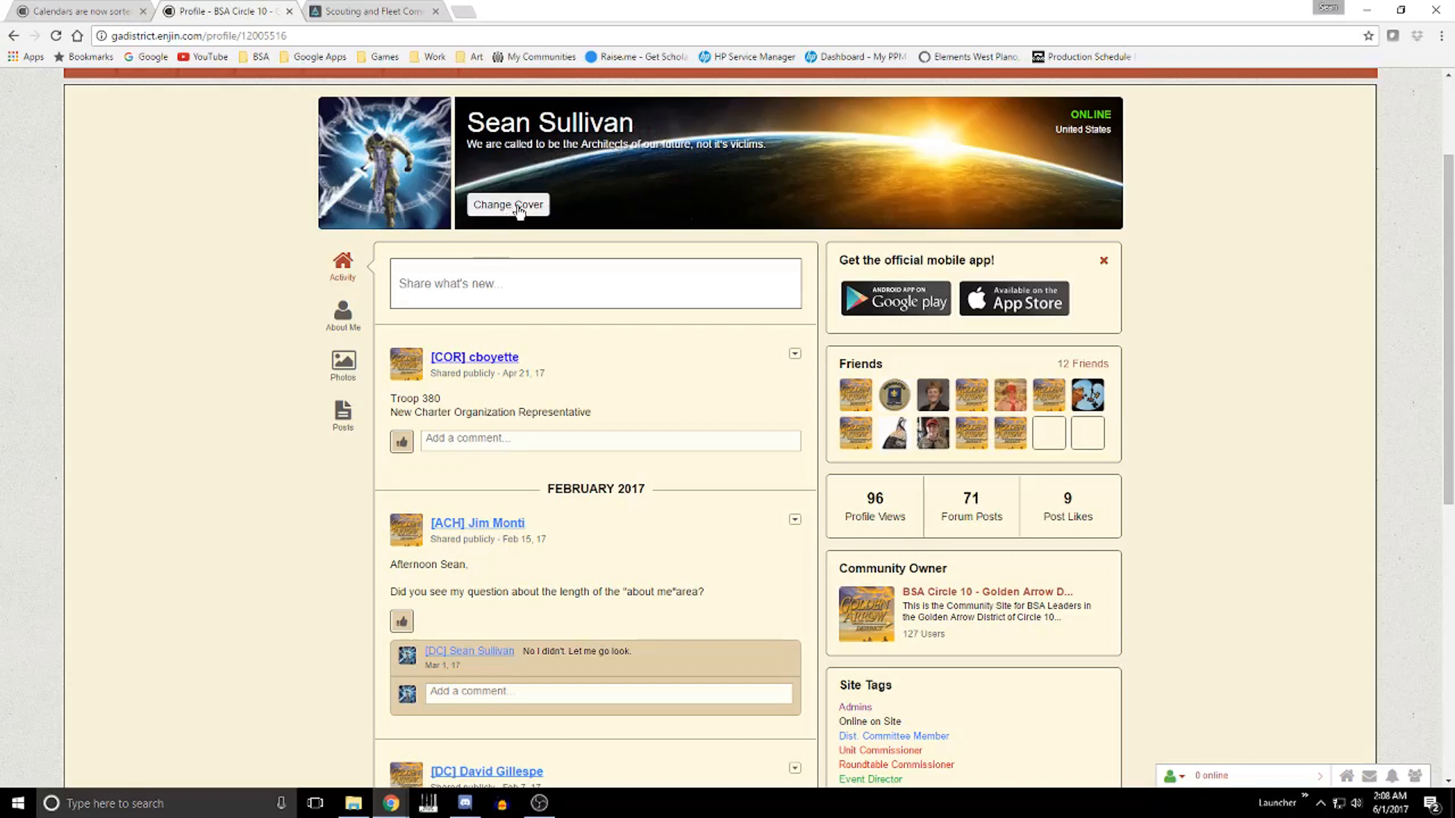
{"action": "mouse_move", "coordinate": [685, 149]}
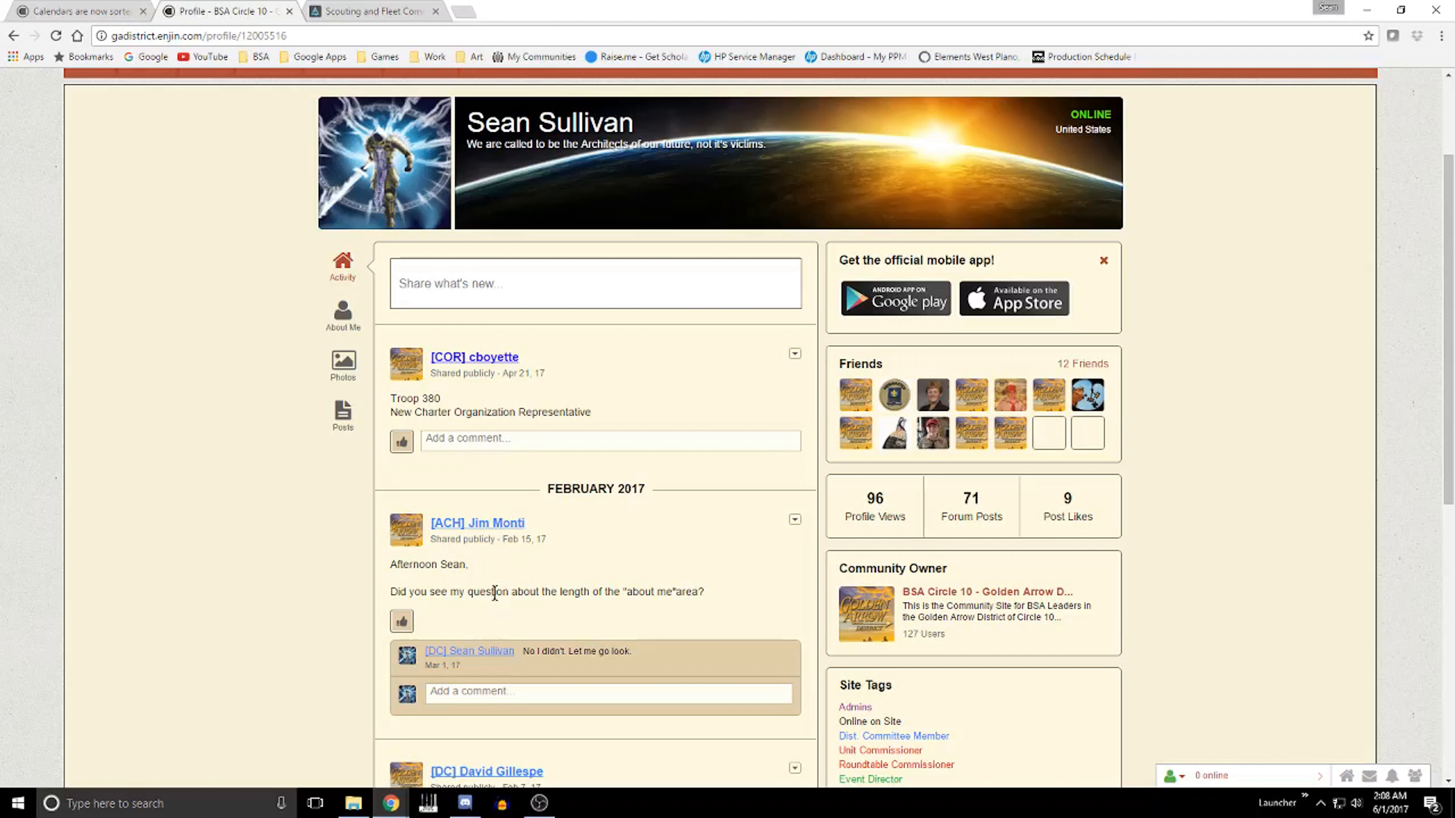
{"action": "left_click", "coordinate": [440, 276]}
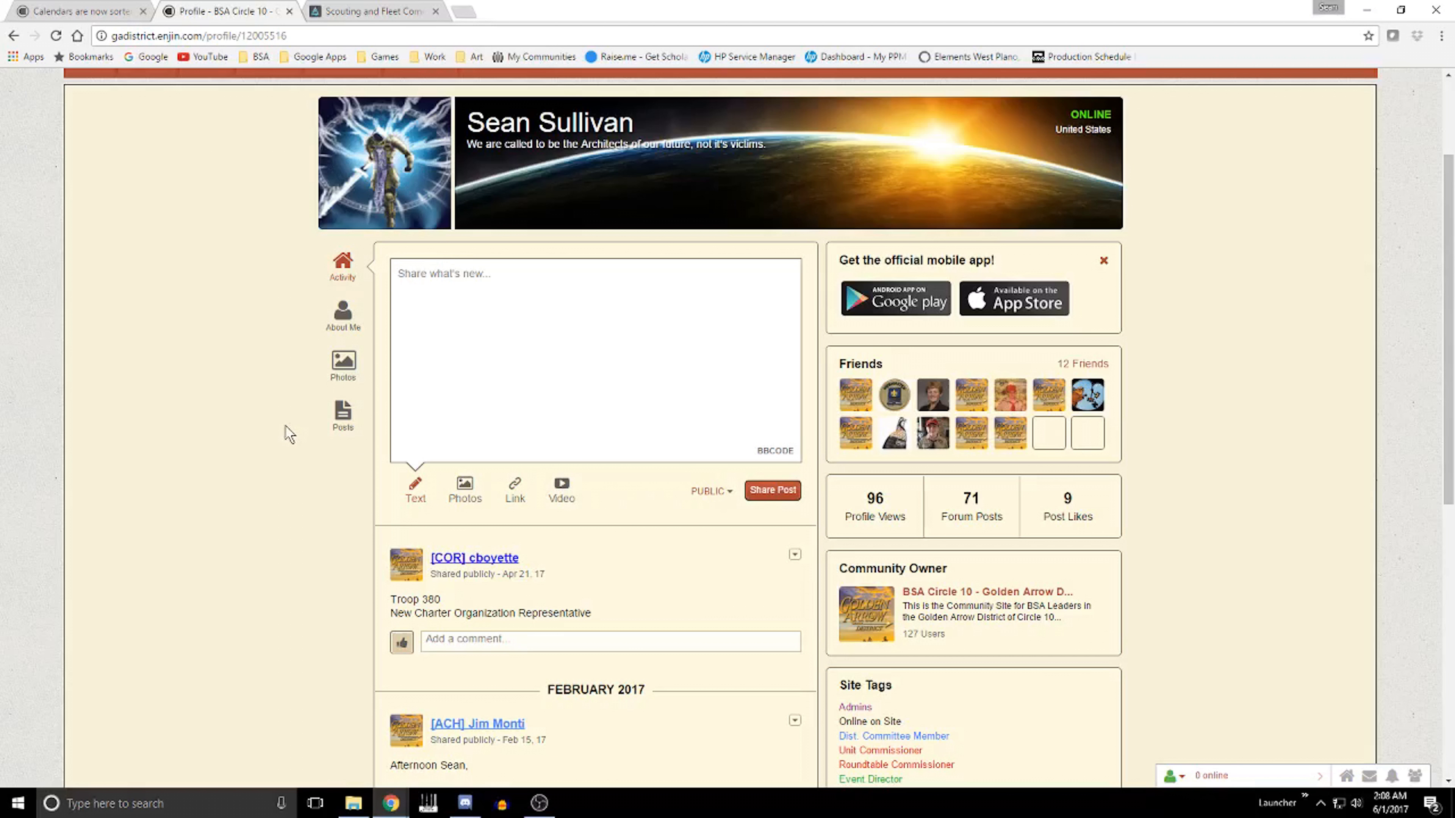
{"action": "scroll", "coordinate": [294, 416], "scroll_direction": "down", "scroll_amount": 1}
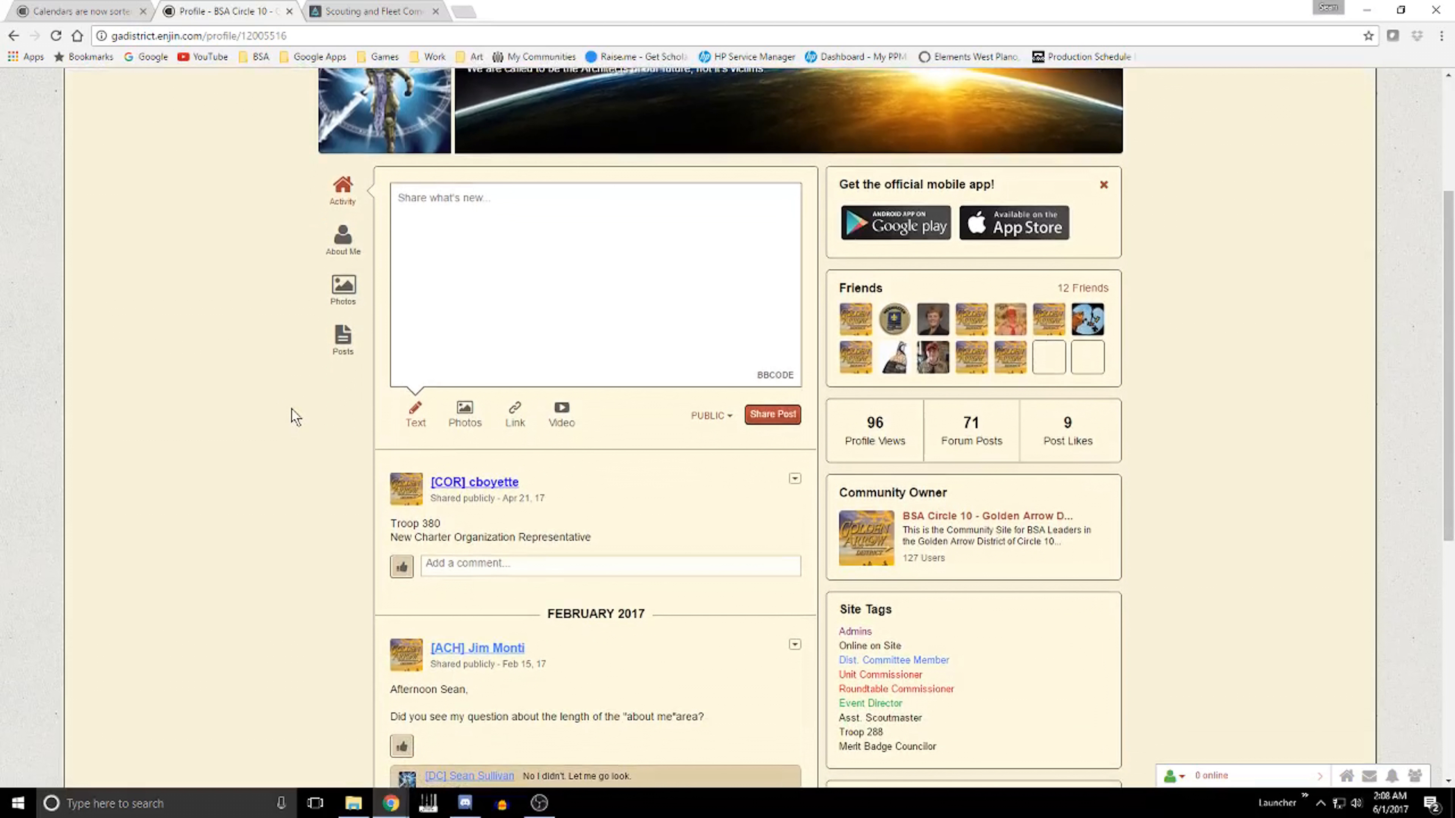
{"action": "scroll", "coordinate": [294, 416], "scroll_direction": "up", "scroll_amount": 2}
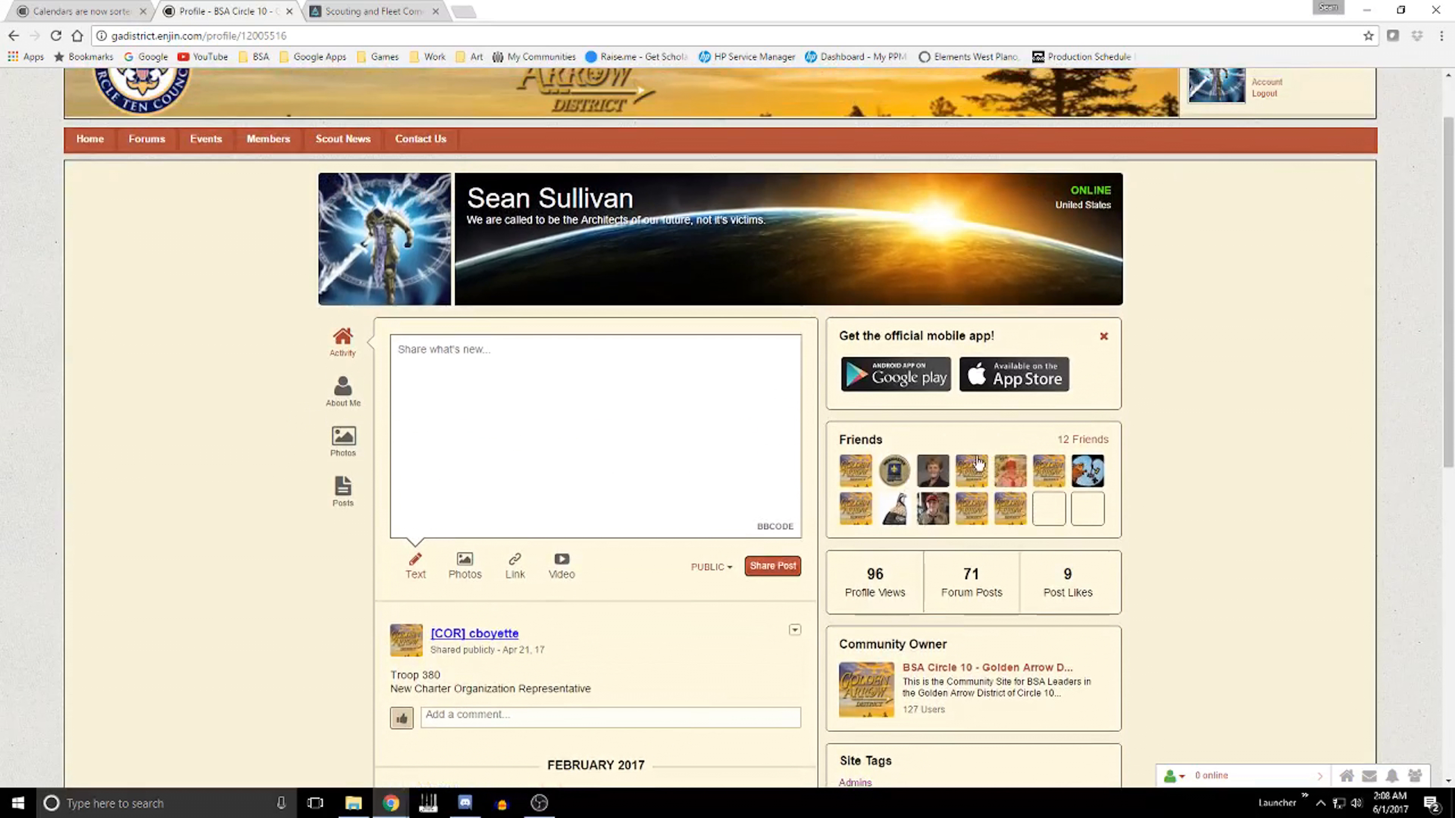
{"action": "scroll", "coordinate": [978, 470], "scroll_direction": "down", "scroll_amount": 1}
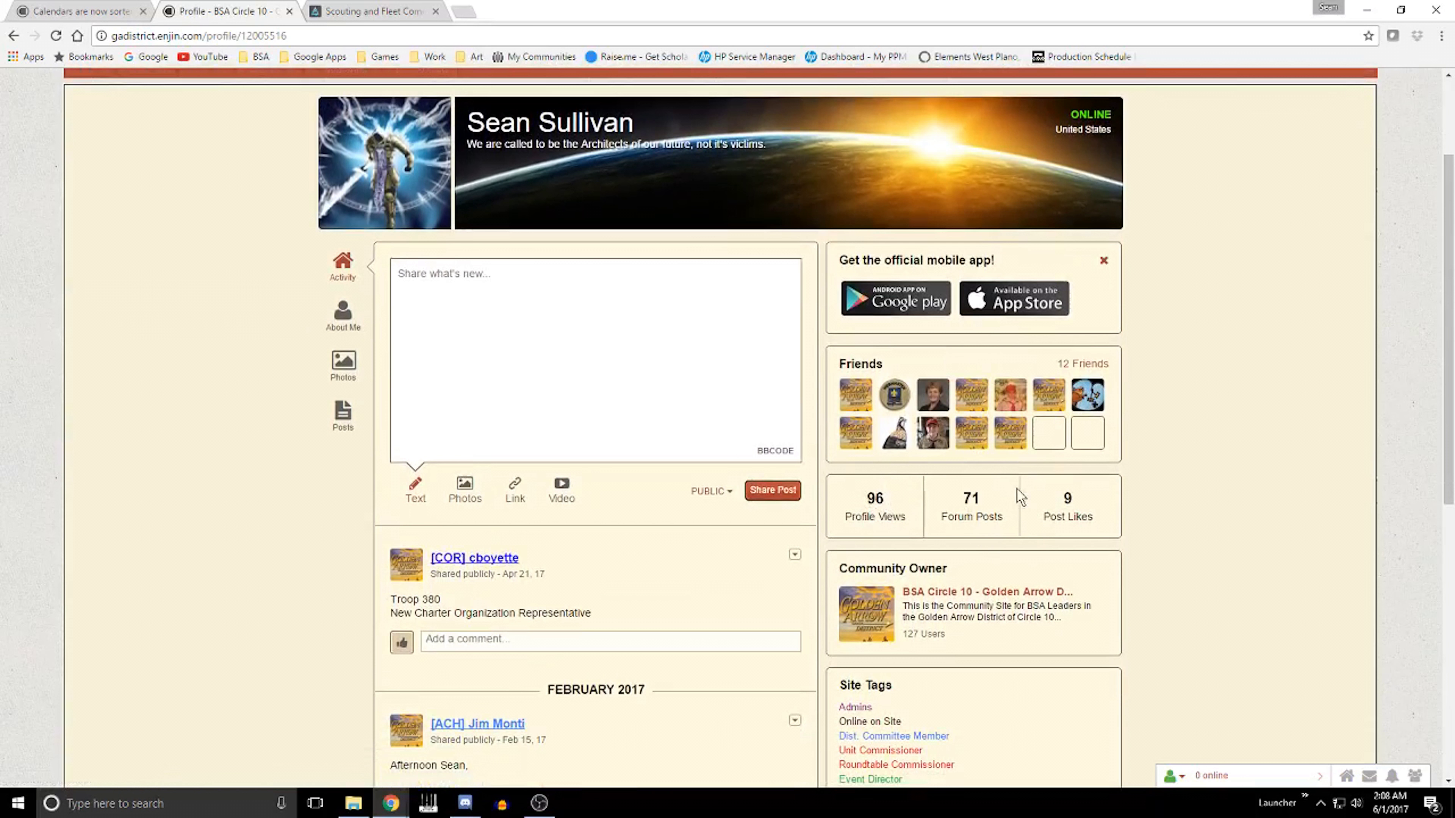
{"action": "scroll", "coordinate": [916, 504], "scroll_direction": "down", "scroll_amount": 3}
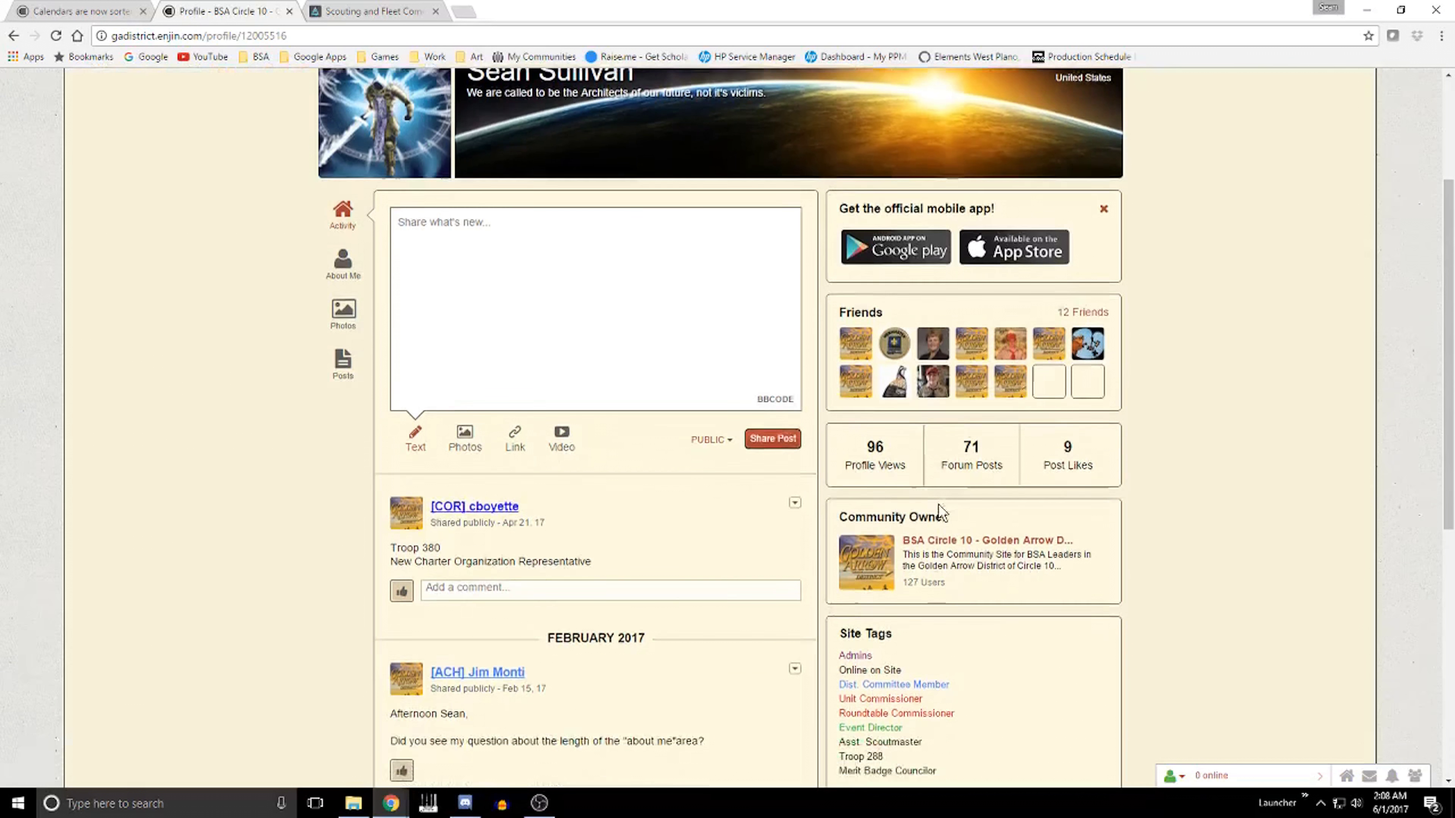
{"action": "scroll", "coordinate": [946, 462], "scroll_direction": "down", "scroll_amount": 2}
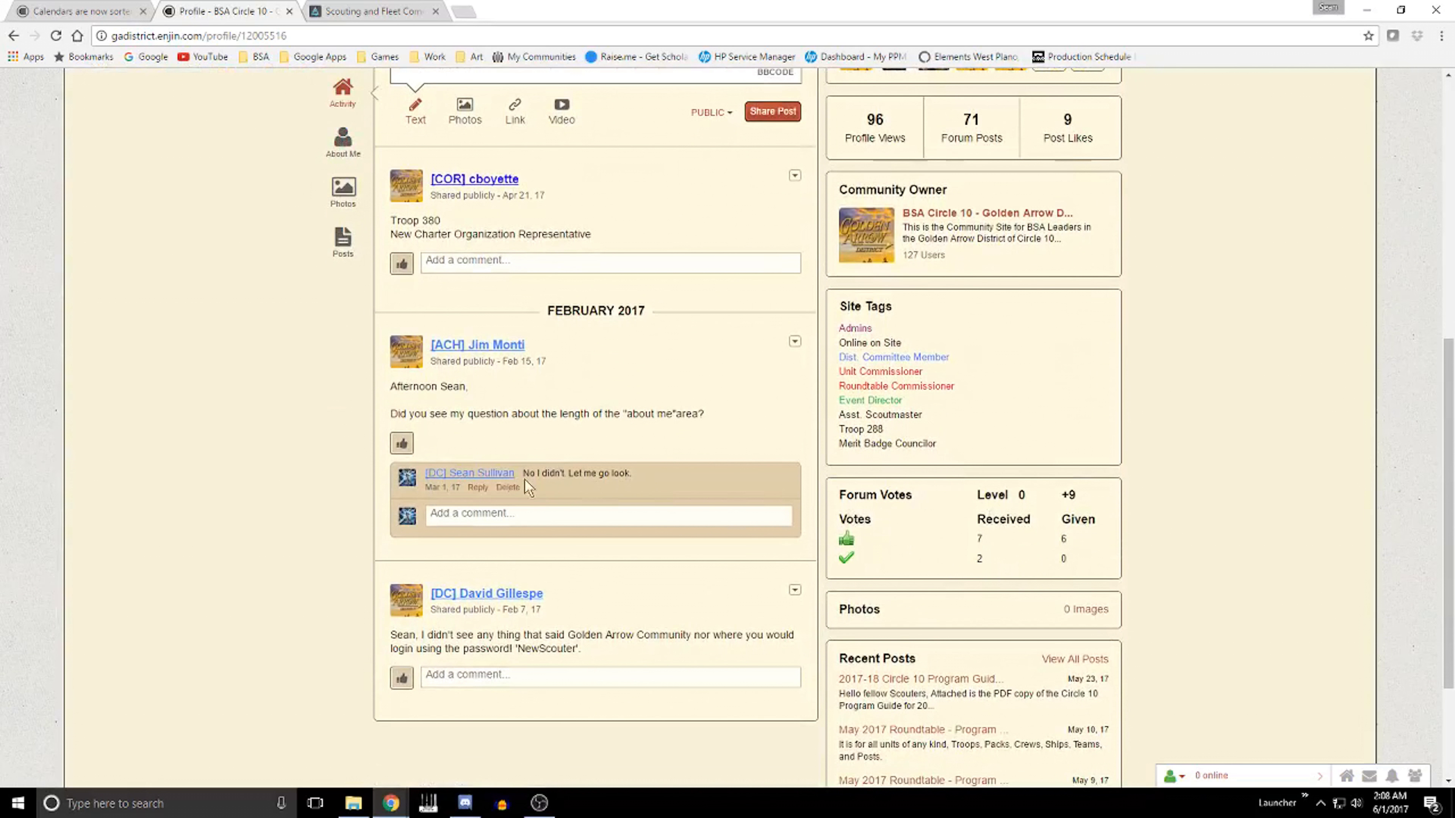
{"action": "scroll", "coordinate": [198, 344], "scroll_direction": "up", "scroll_amount": 5}
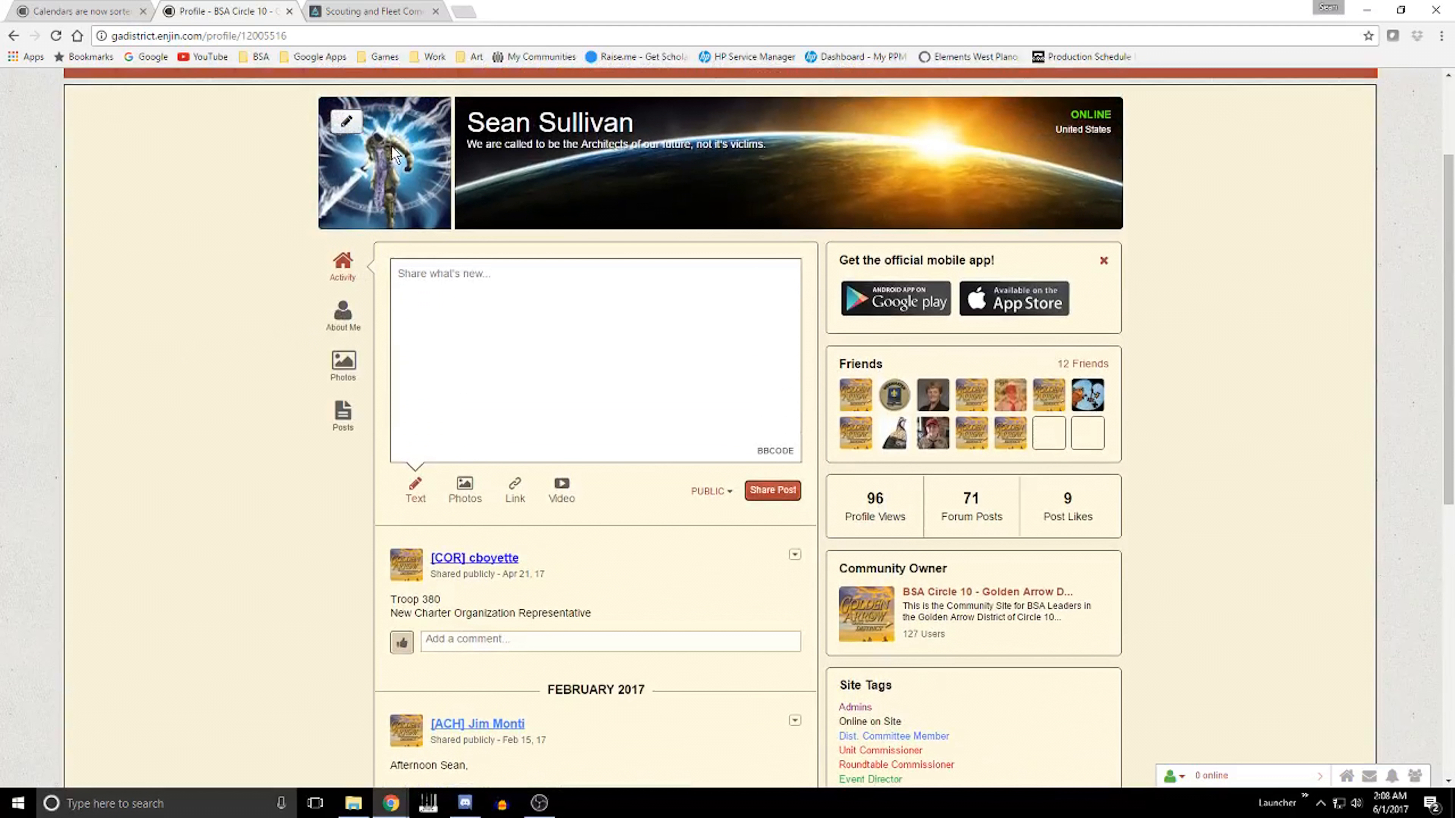
Step: Open About Me and review Basic Information, the bio, empty Photos and Networks
{"action": "left_click", "coordinate": [343, 321]}
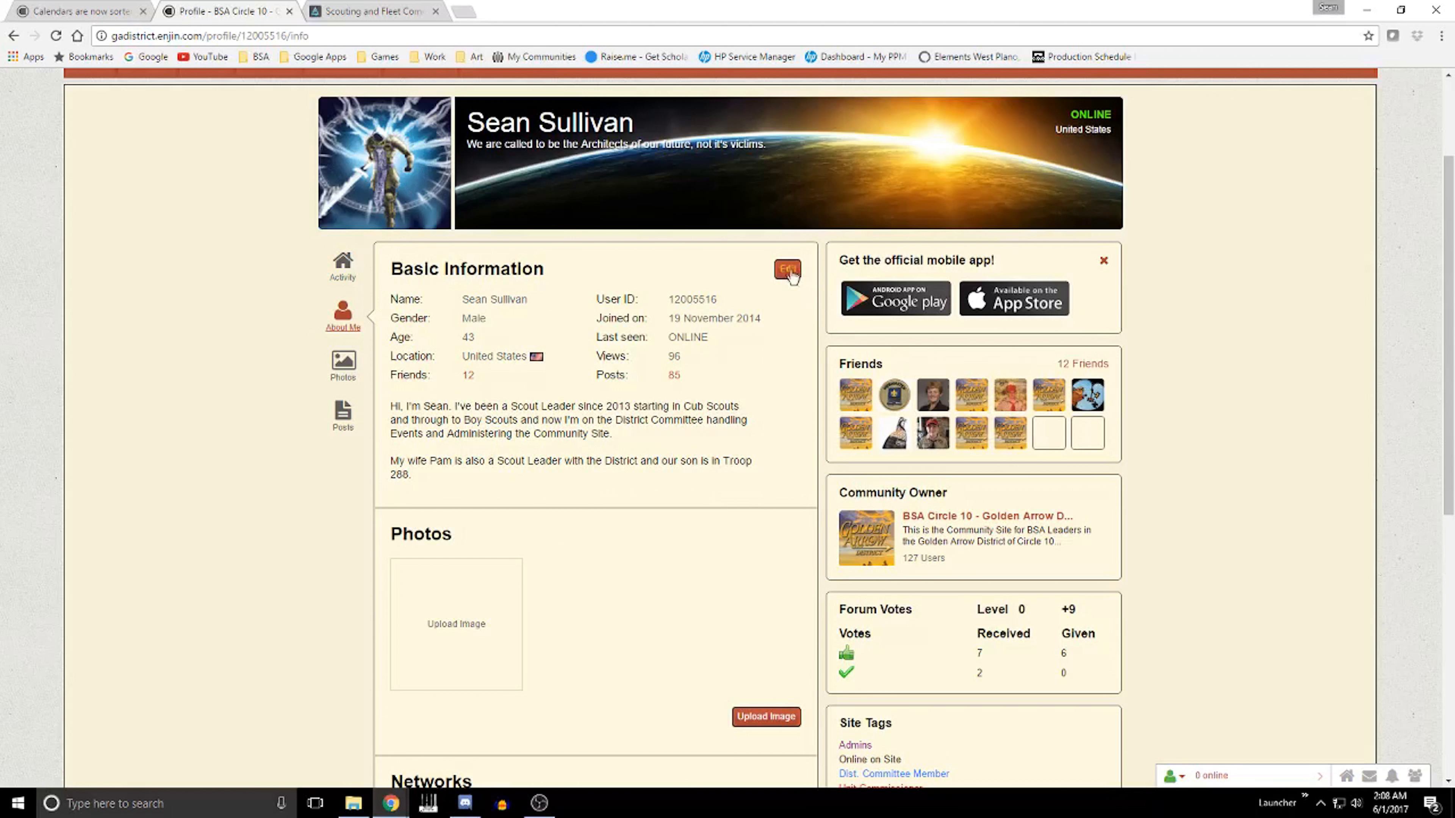
{"action": "scroll", "coordinate": [574, 430], "scroll_direction": "down", "scroll_amount": 4}
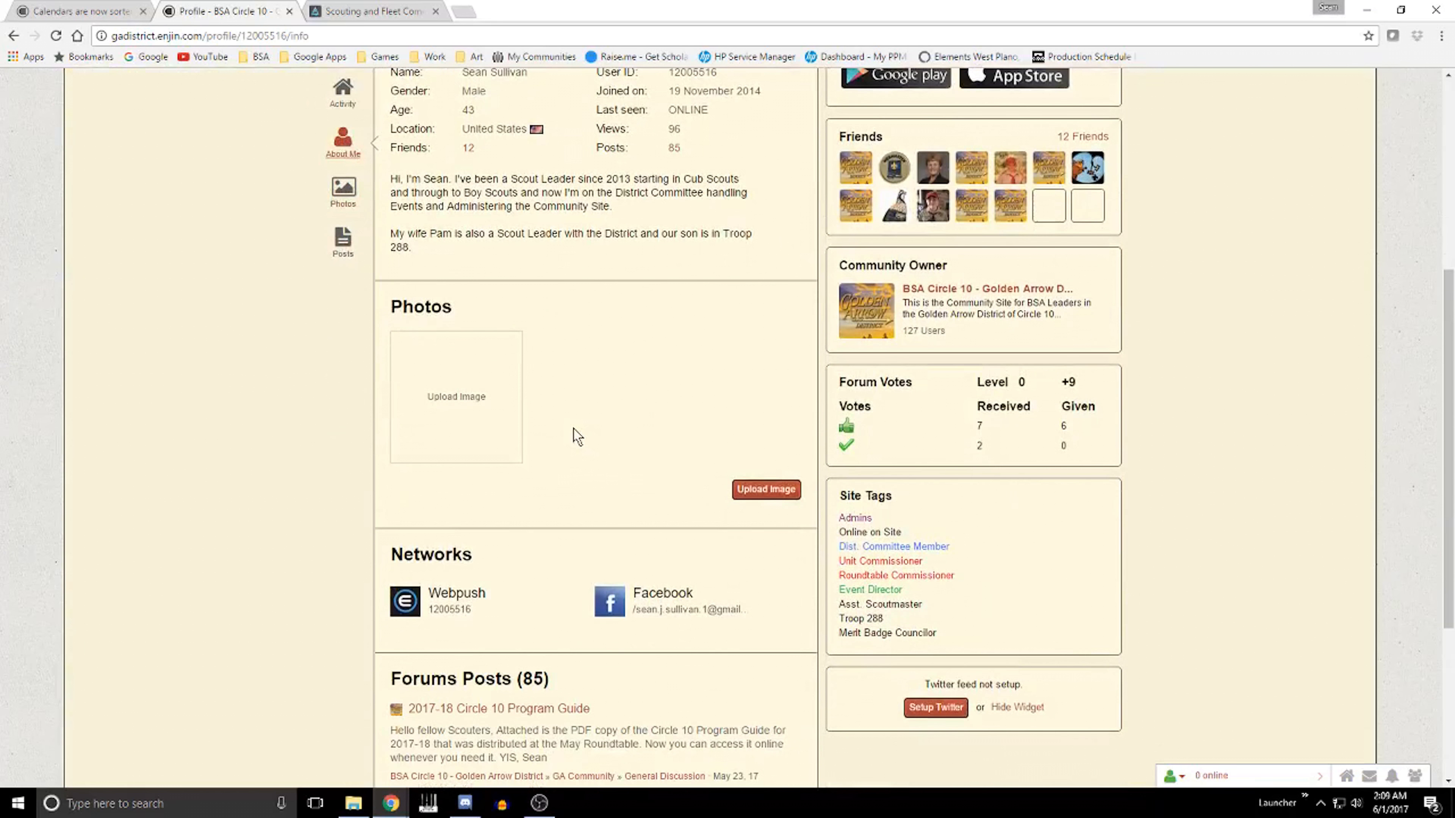
{"action": "scroll", "coordinate": [539, 407], "scroll_direction": "down", "scroll_amount": 1}
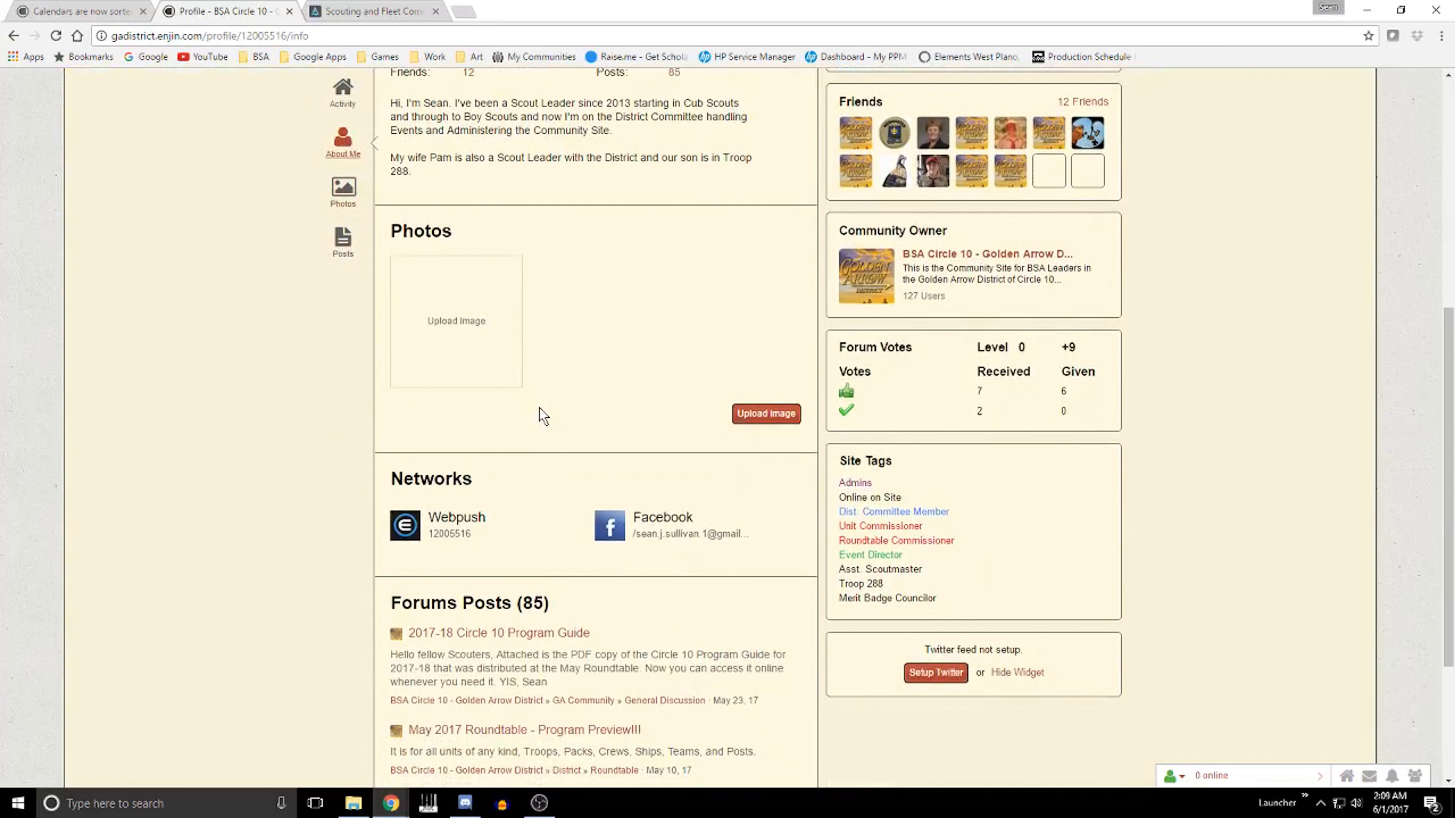
{"action": "scroll", "coordinate": [578, 332], "scroll_direction": "up", "scroll_amount": 2}
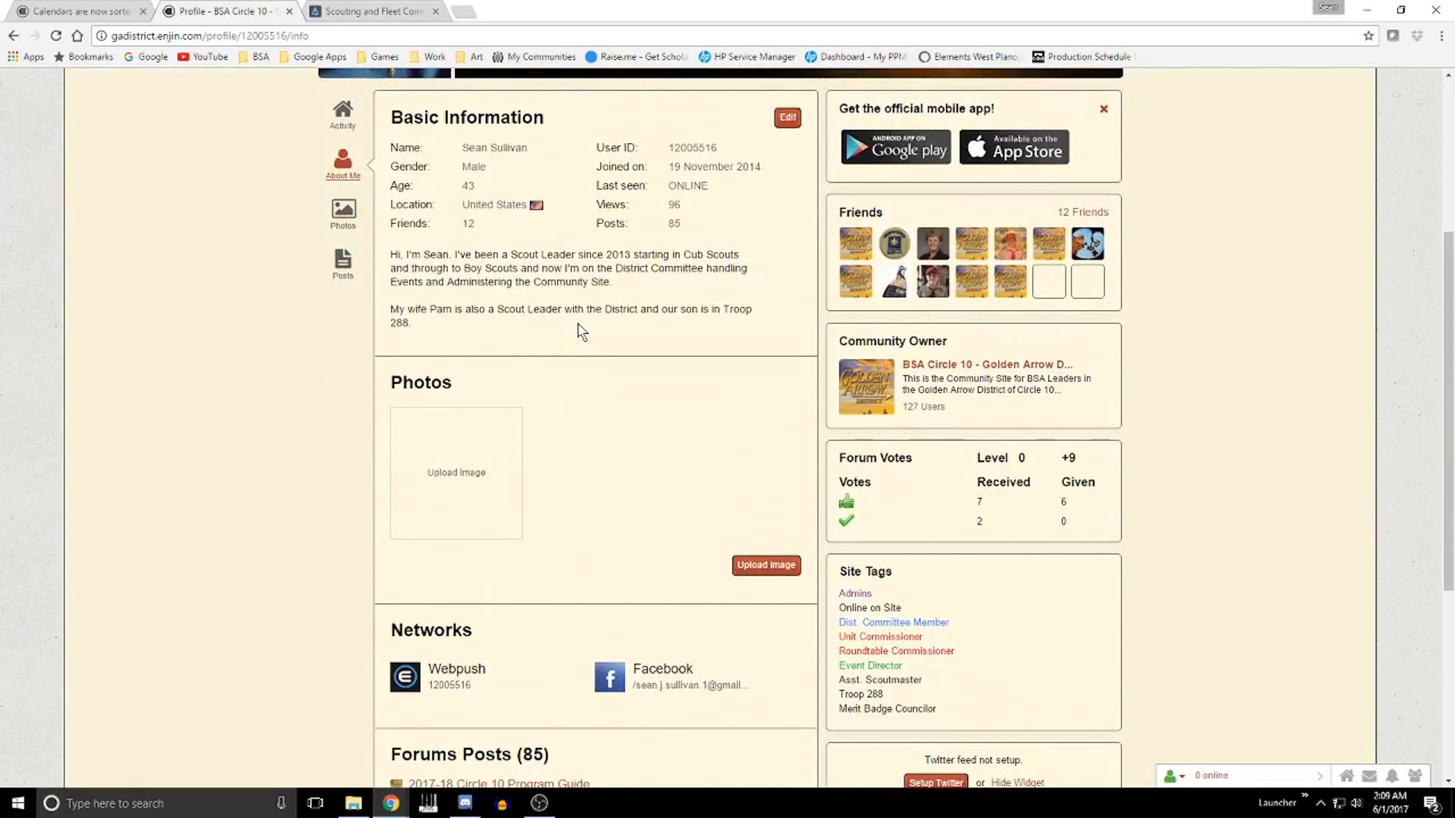
{"action": "scroll", "coordinate": [582, 332], "scroll_direction": "up", "scroll_amount": 1}
{"action": "scroll", "coordinate": [578, 333], "scroll_direction": "up", "scroll_amount": 1}
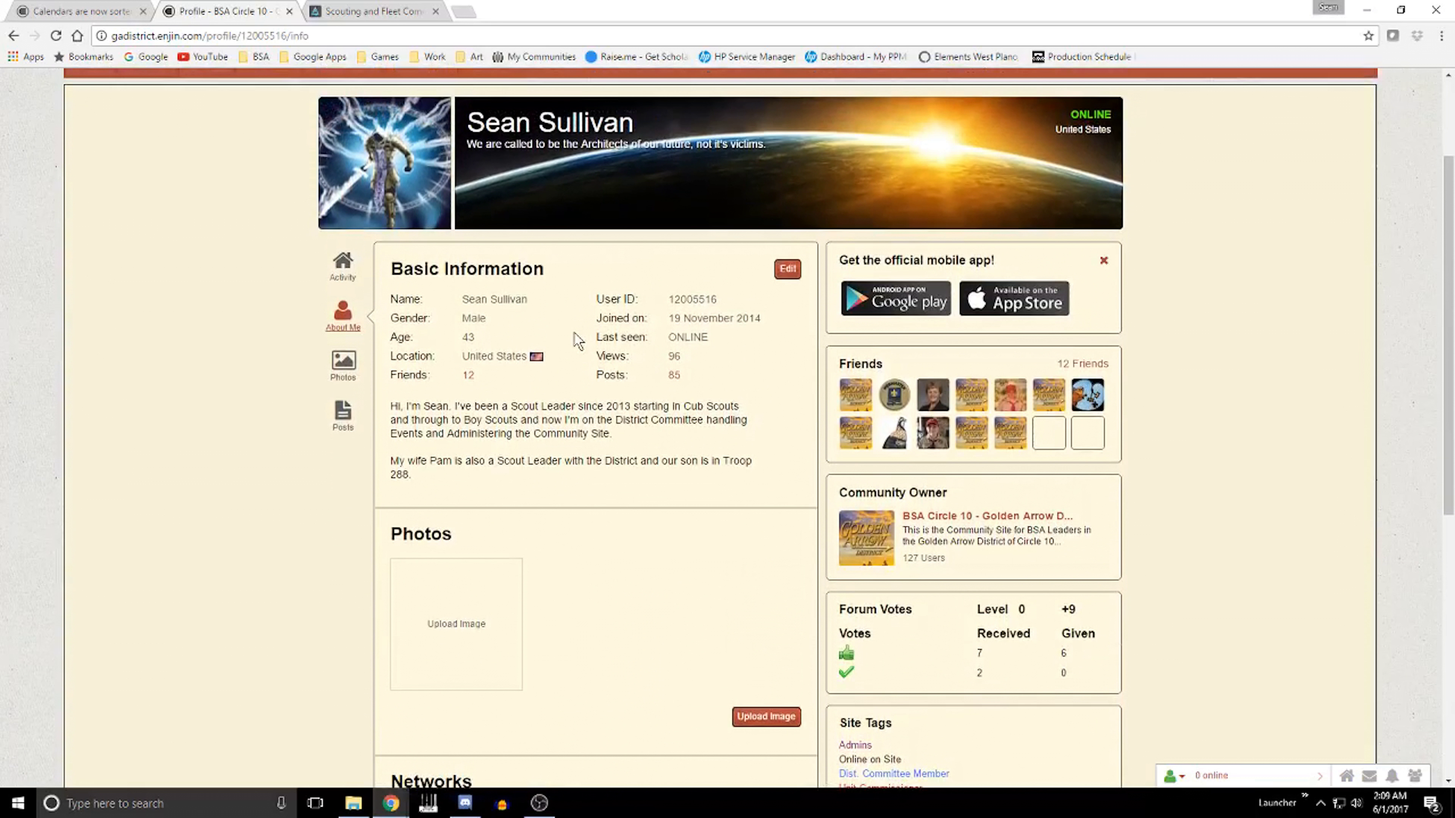
{"action": "scroll", "coordinate": [578, 332], "scroll_direction": "up", "scroll_amount": 2}
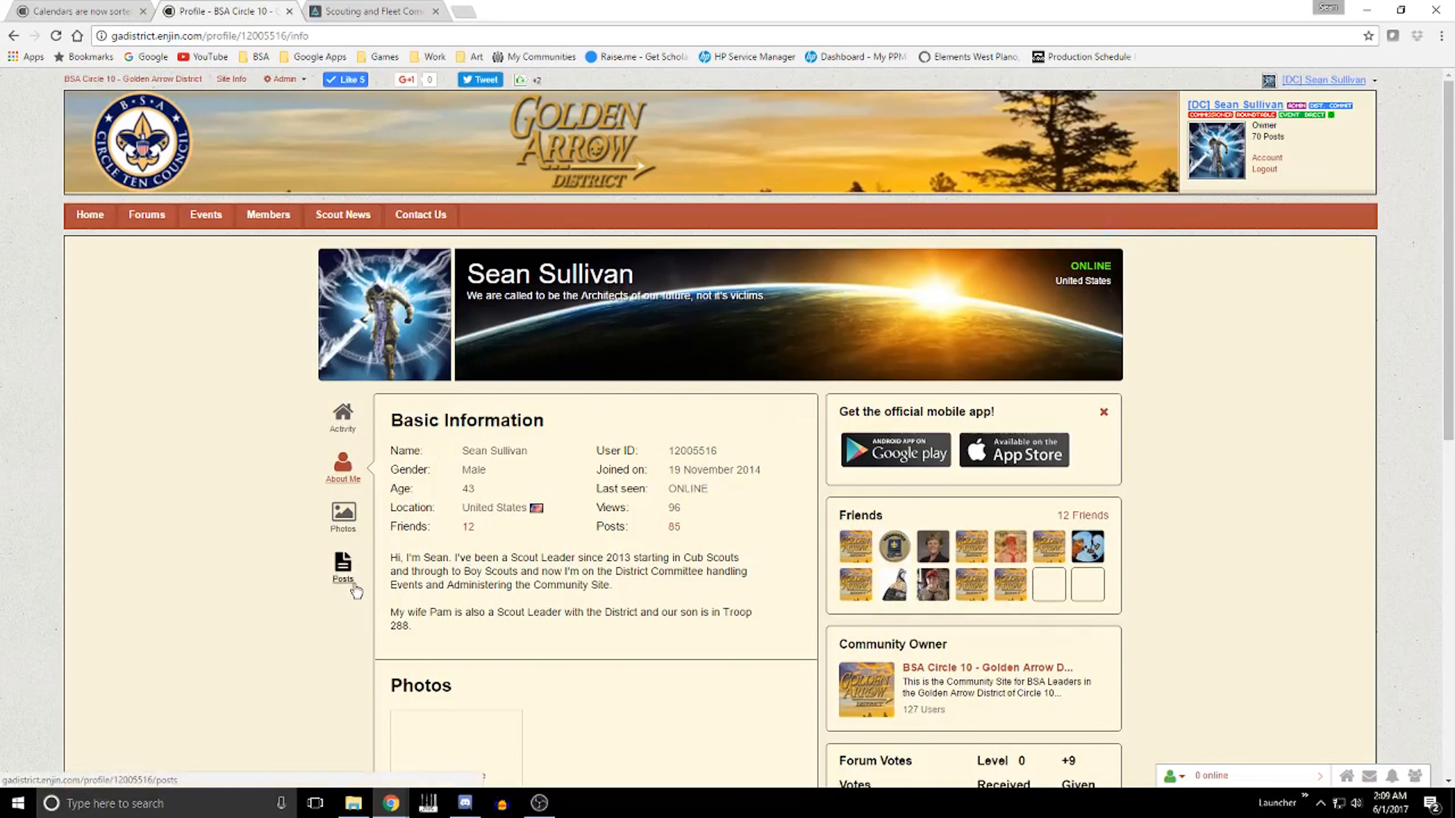
Step: Open the profile's Forum Posts (70) list and browse the posts, newest first
{"action": "left_click", "coordinate": [344, 573]}
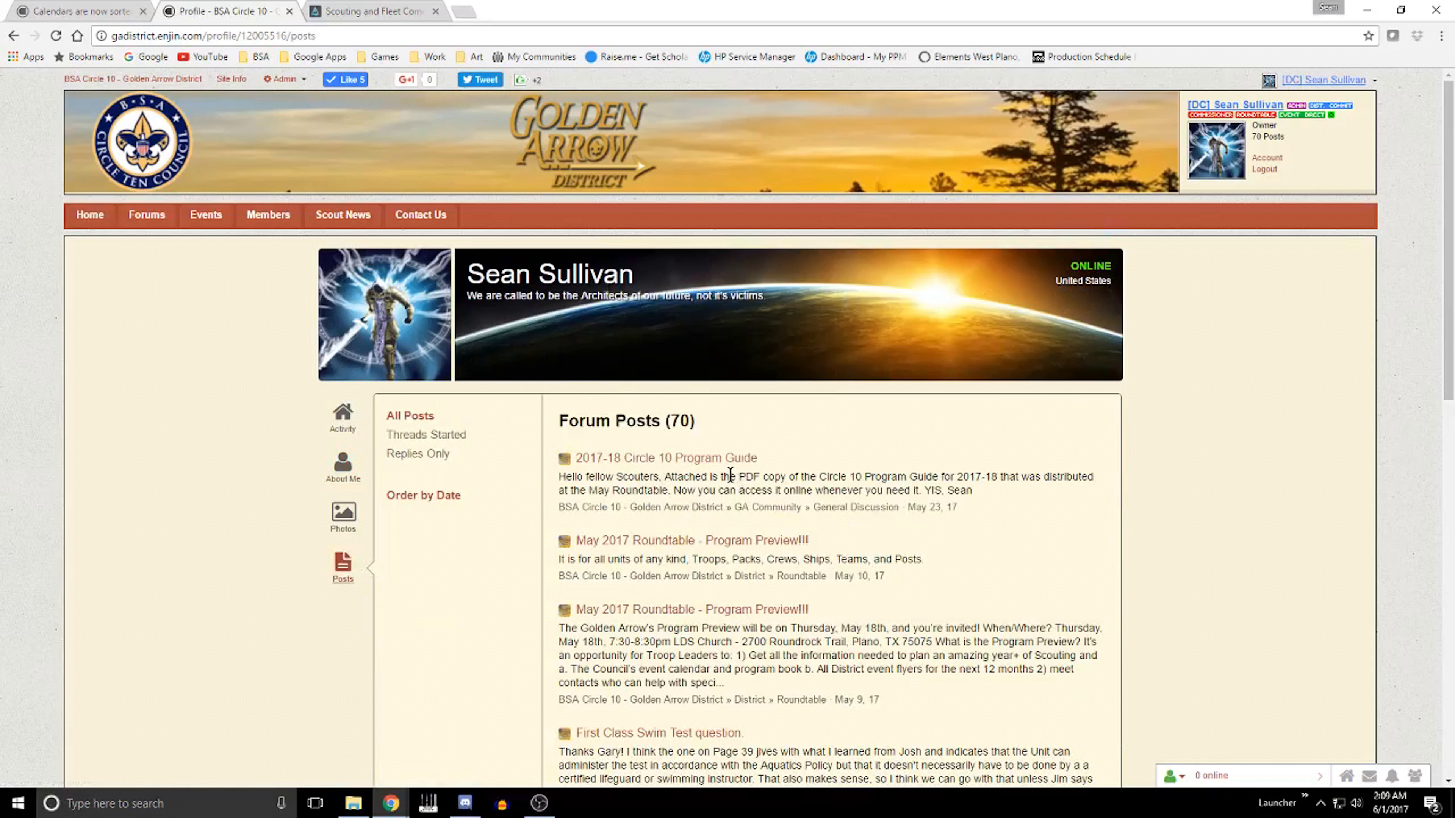
{"action": "scroll", "coordinate": [730, 475], "scroll_direction": "down", "scroll_amount": 5}
{"action": "scroll", "coordinate": [730, 475], "scroll_direction": "down", "scroll_amount": 1}
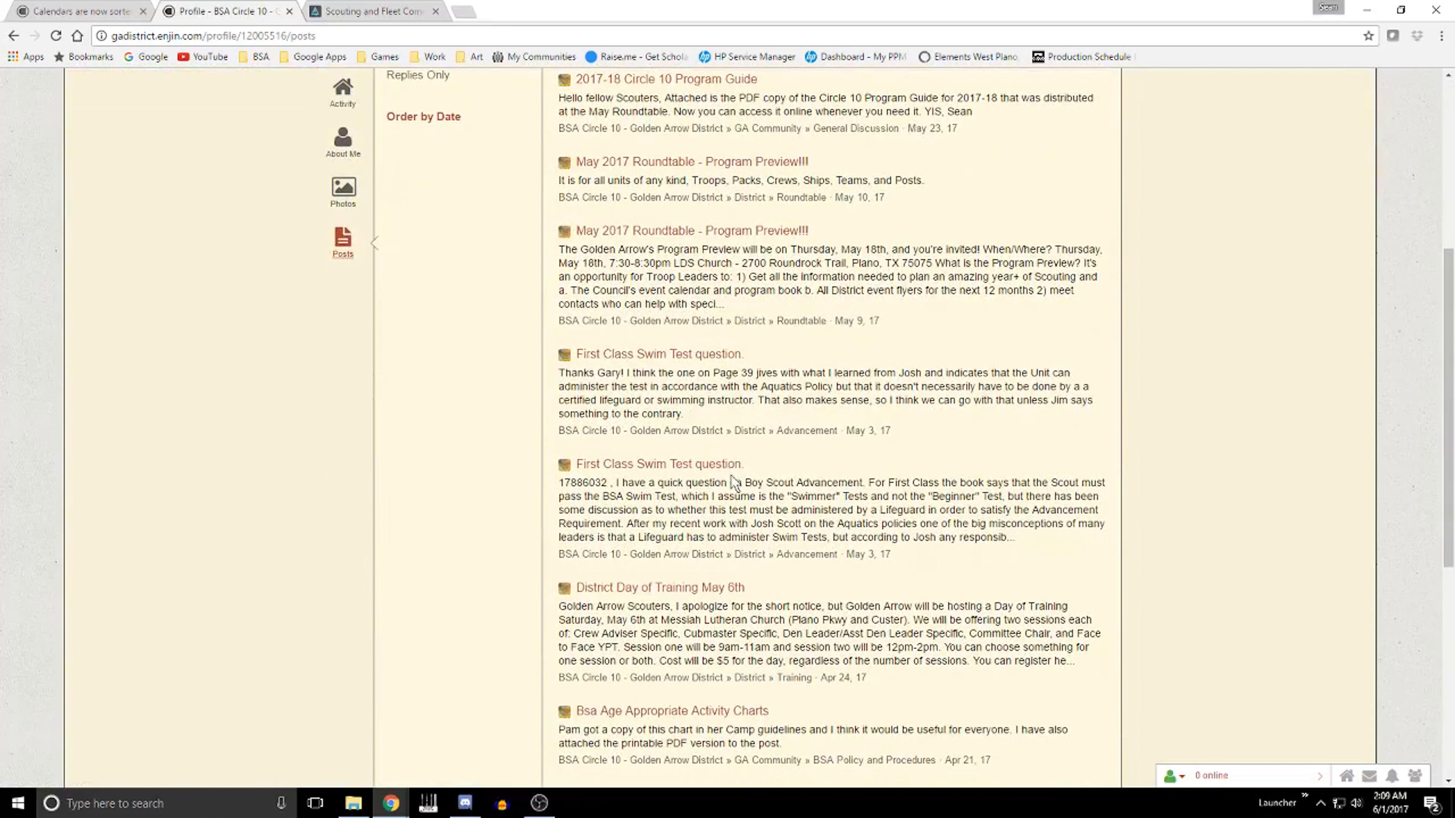
{"action": "scroll", "coordinate": [730, 475], "scroll_direction": "down", "scroll_amount": 5}
{"action": "scroll", "coordinate": [730, 475], "scroll_direction": "down", "scroll_amount": 5}
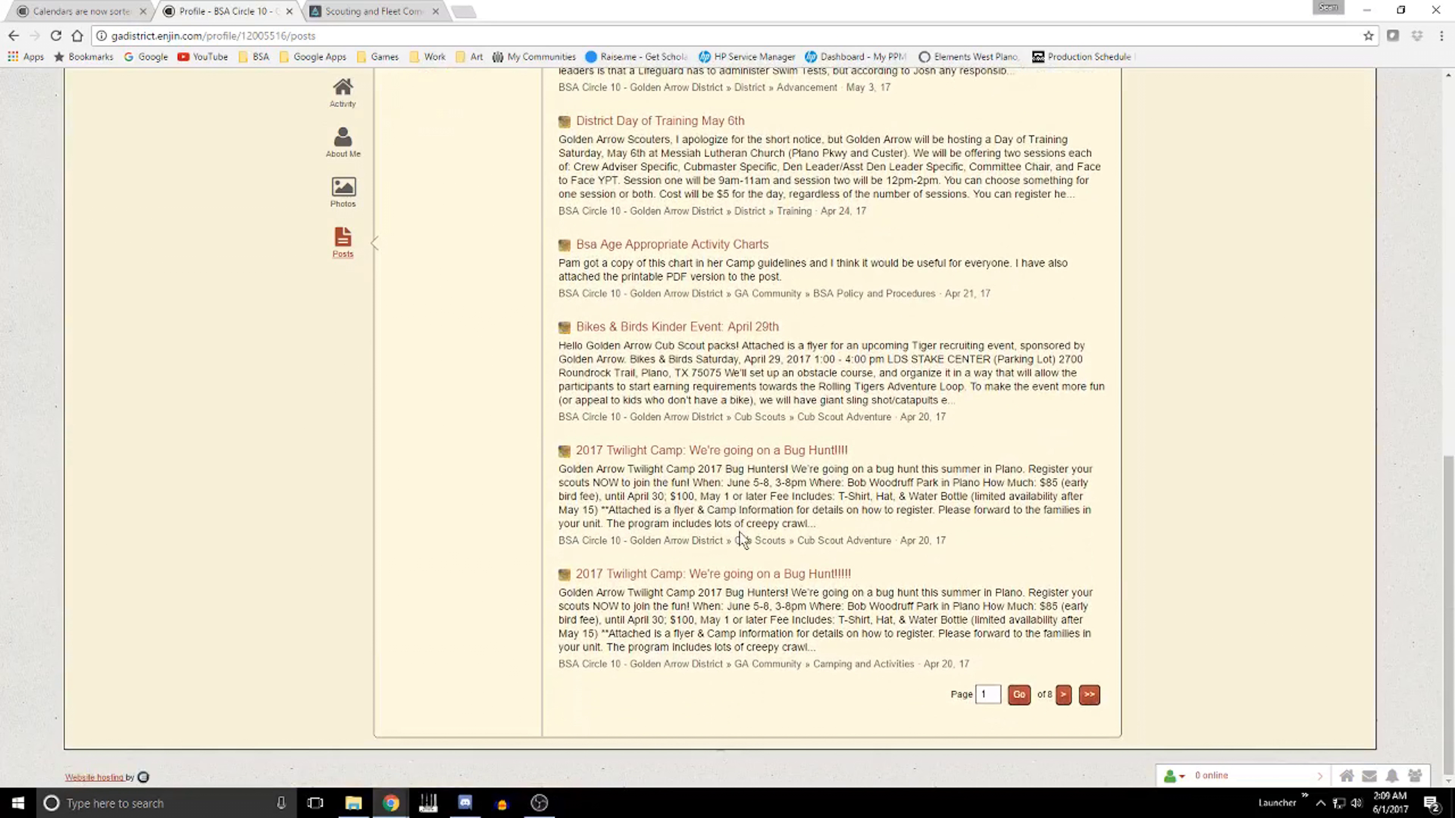
{"action": "scroll", "coordinate": [739, 533], "scroll_direction": "up", "scroll_amount": 11}
{"action": "scroll", "coordinate": [740, 540], "scroll_direction": "up", "scroll_amount": 4}
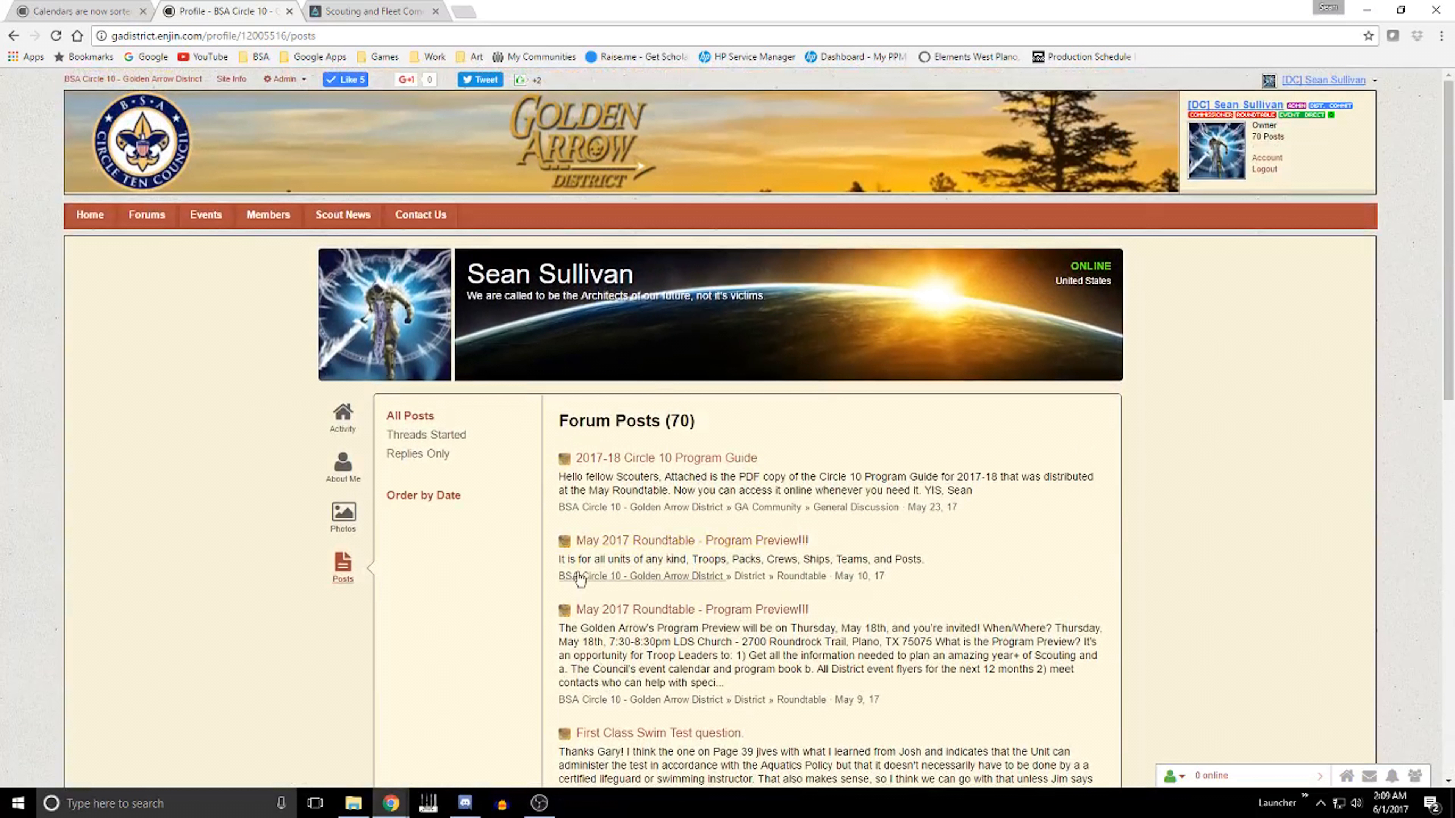
{"action": "scroll", "coordinate": [716, 519], "scroll_direction": "down", "scroll_amount": 4}
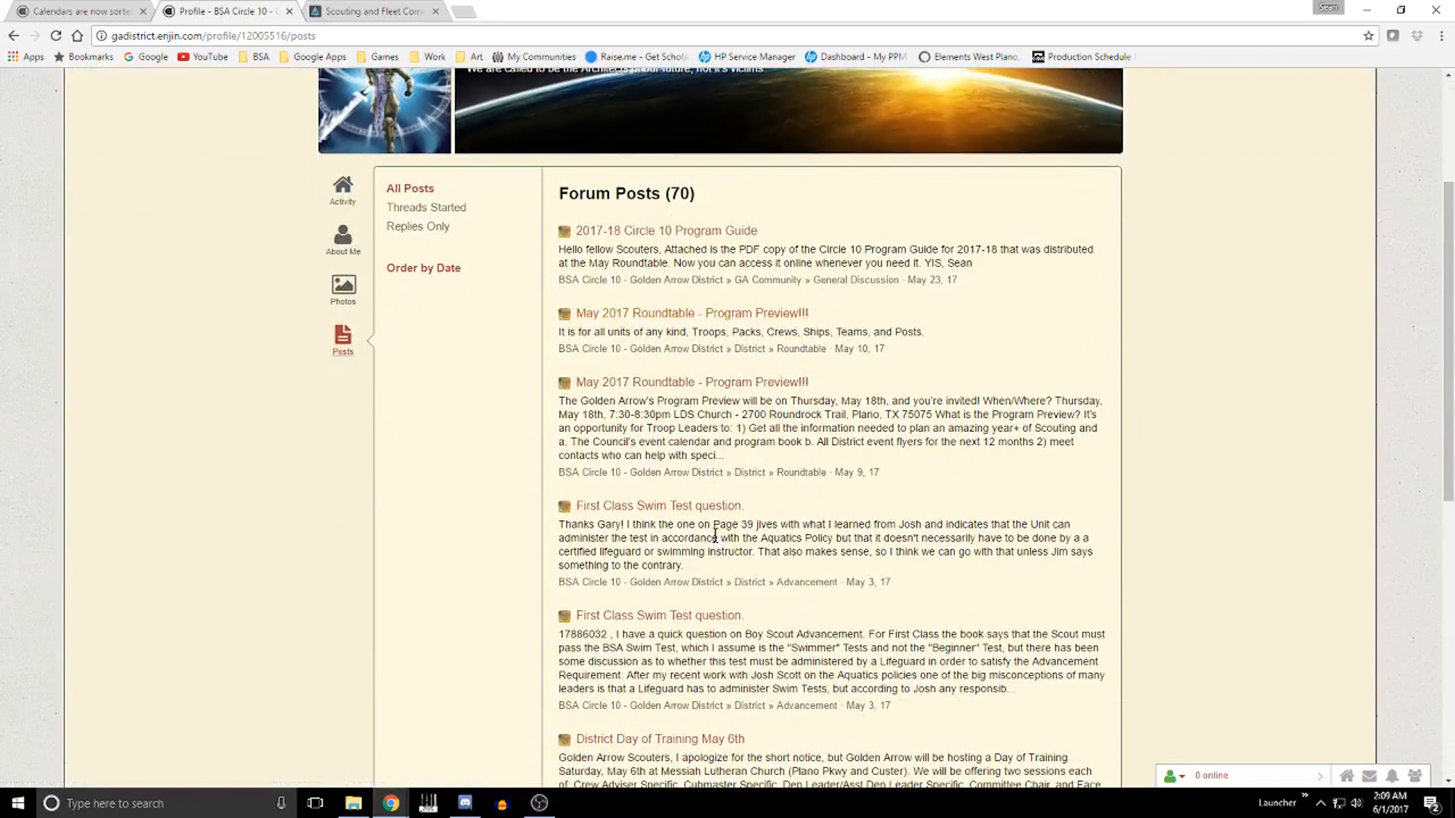
{"action": "scroll", "coordinate": [717, 538], "scroll_direction": "down", "scroll_amount": 5}
{"action": "scroll", "coordinate": [715, 536], "scroll_direction": "down", "scroll_amount": 5}
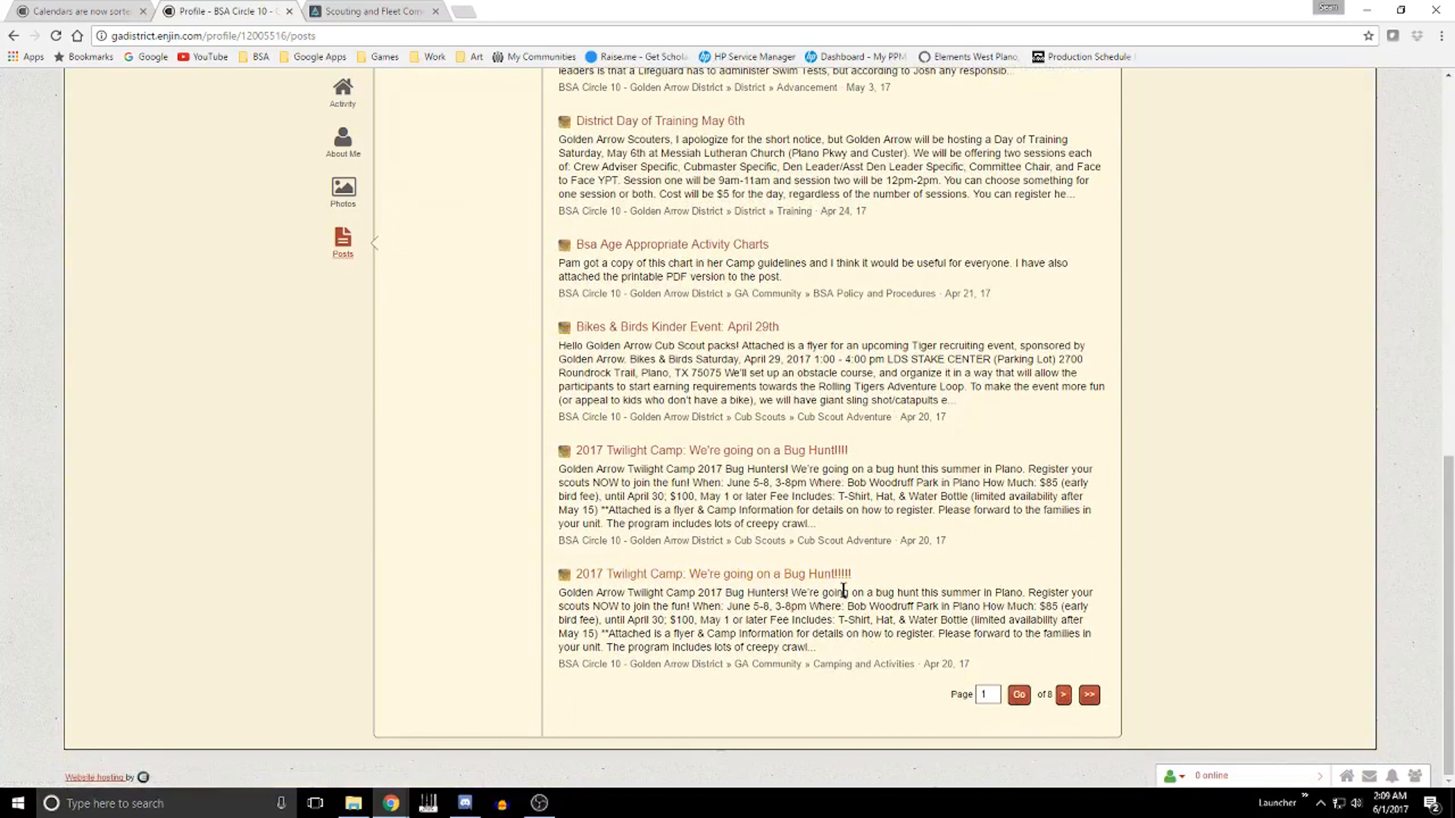
{"action": "scroll", "coordinate": [845, 630], "scroll_direction": "up", "scroll_amount": 14}
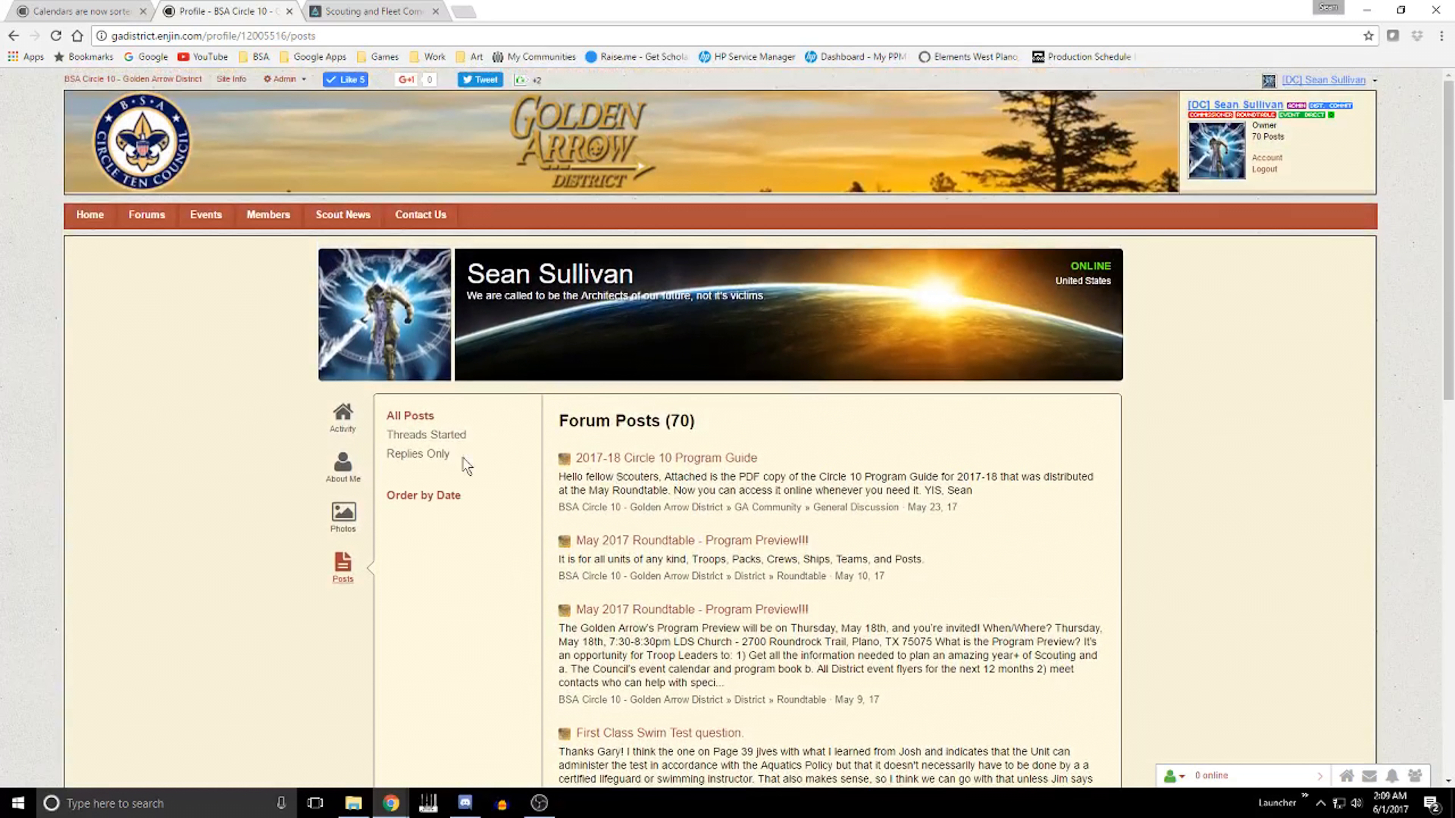
Step: Return to the profile's Activity feed, then open the site's Forums index of GA Community boards
{"action": "left_click", "coordinate": [343, 419]}
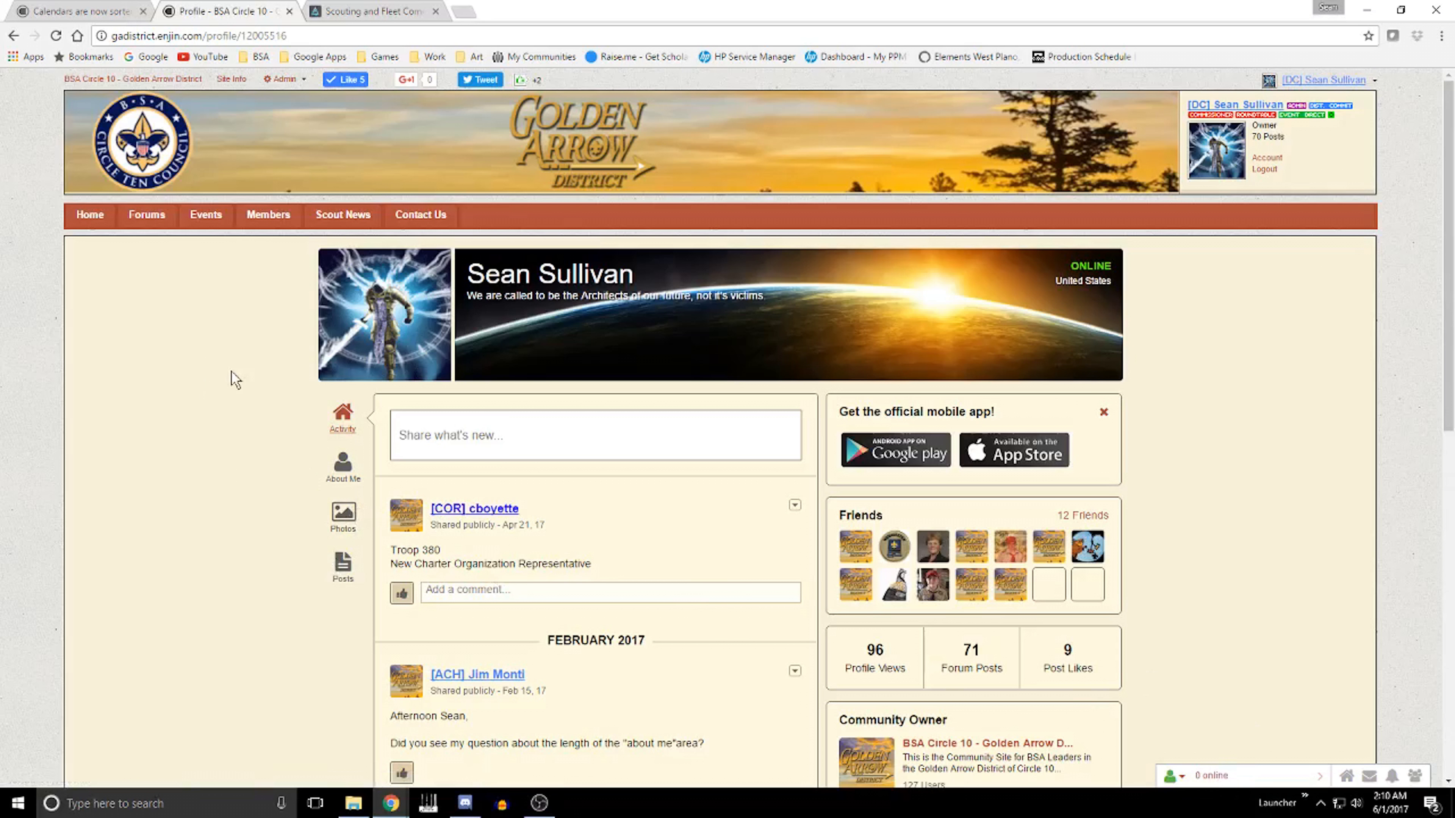
{"action": "left_click", "coordinate": [149, 221]}
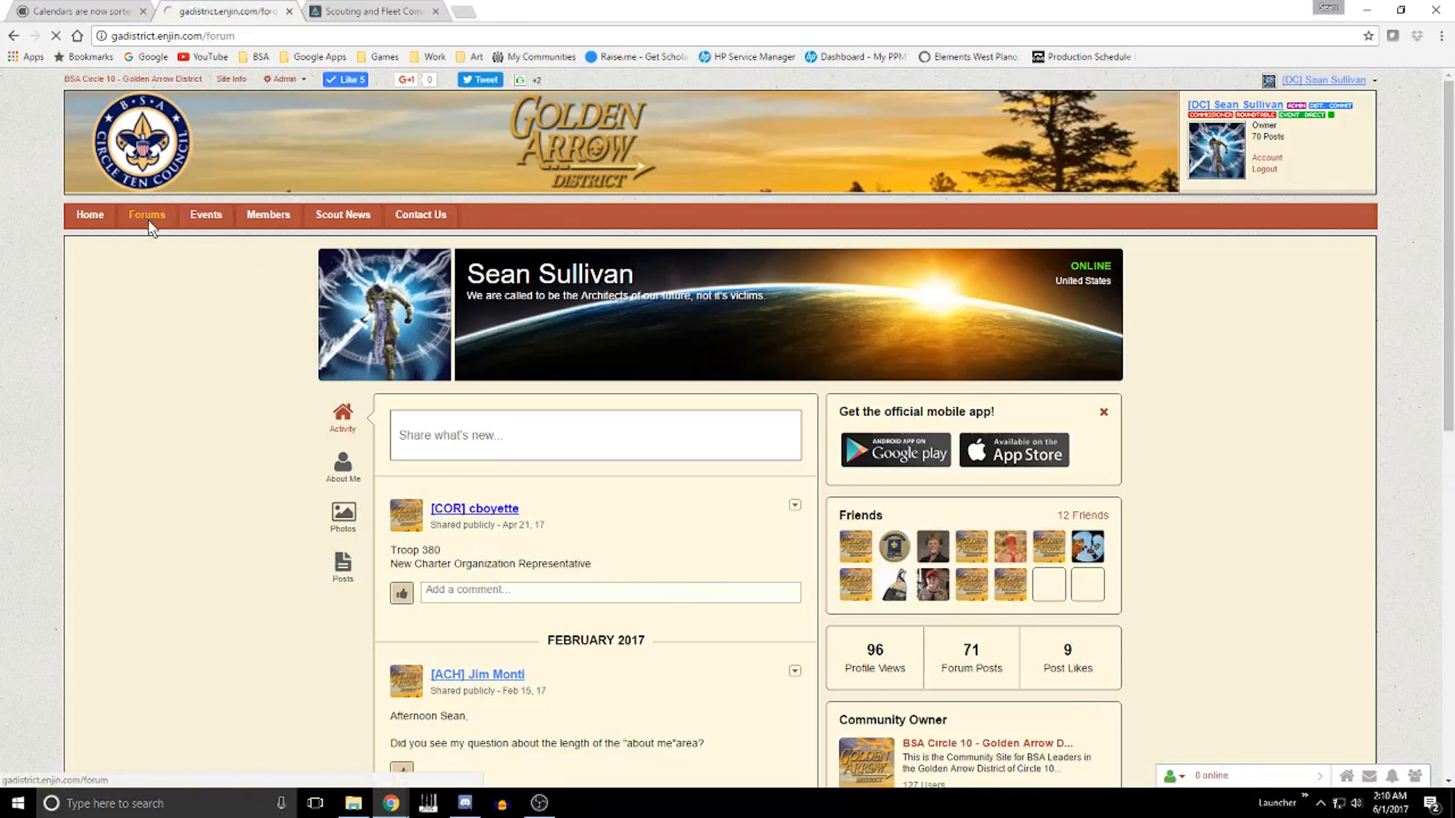